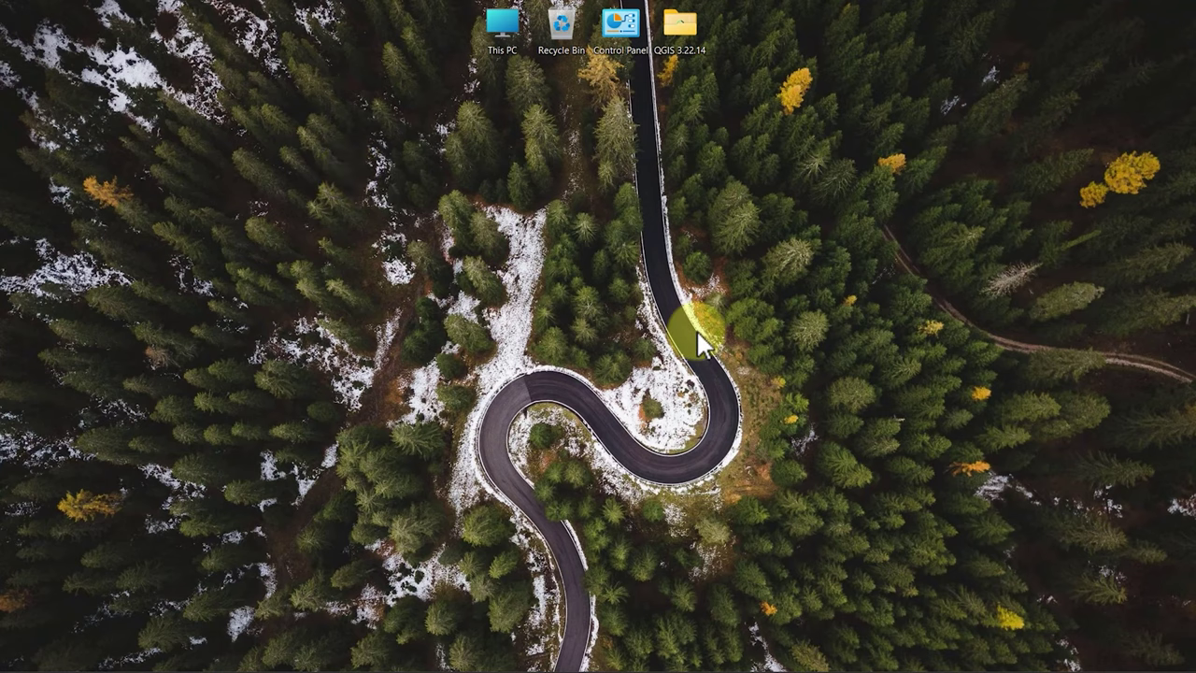
# Save the current map view as an image file.
pyautogui.moveTo(869, 668)
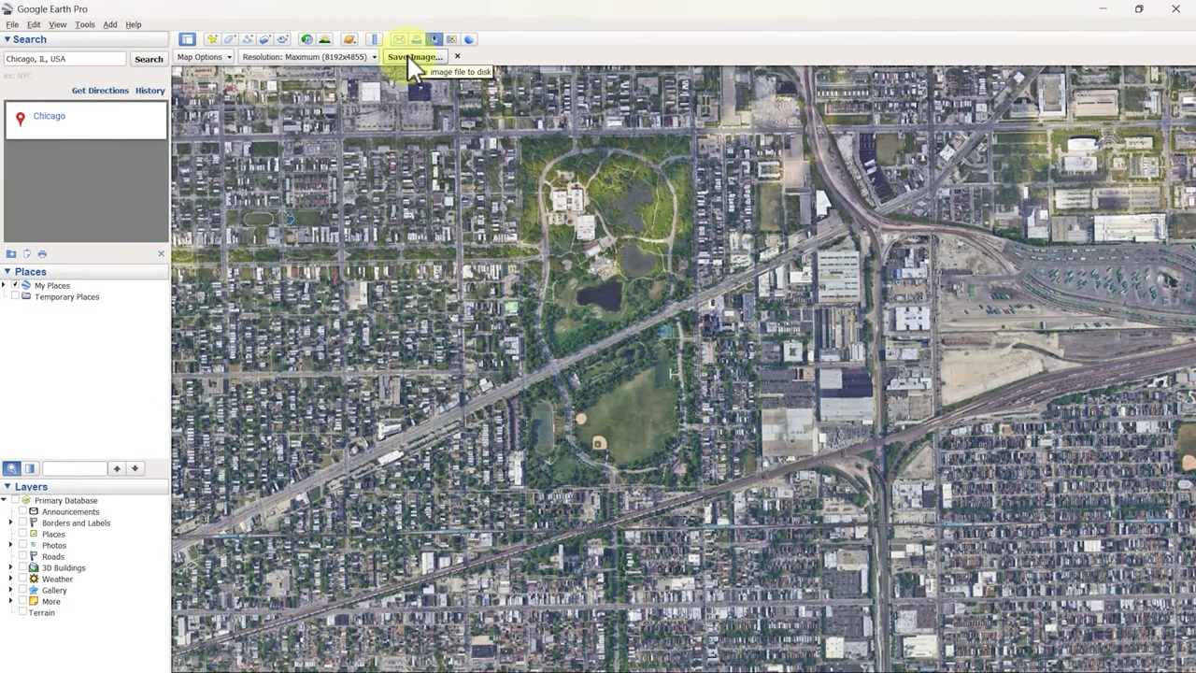
pyautogui.click(406, 56)
pyautogui.press('Return')
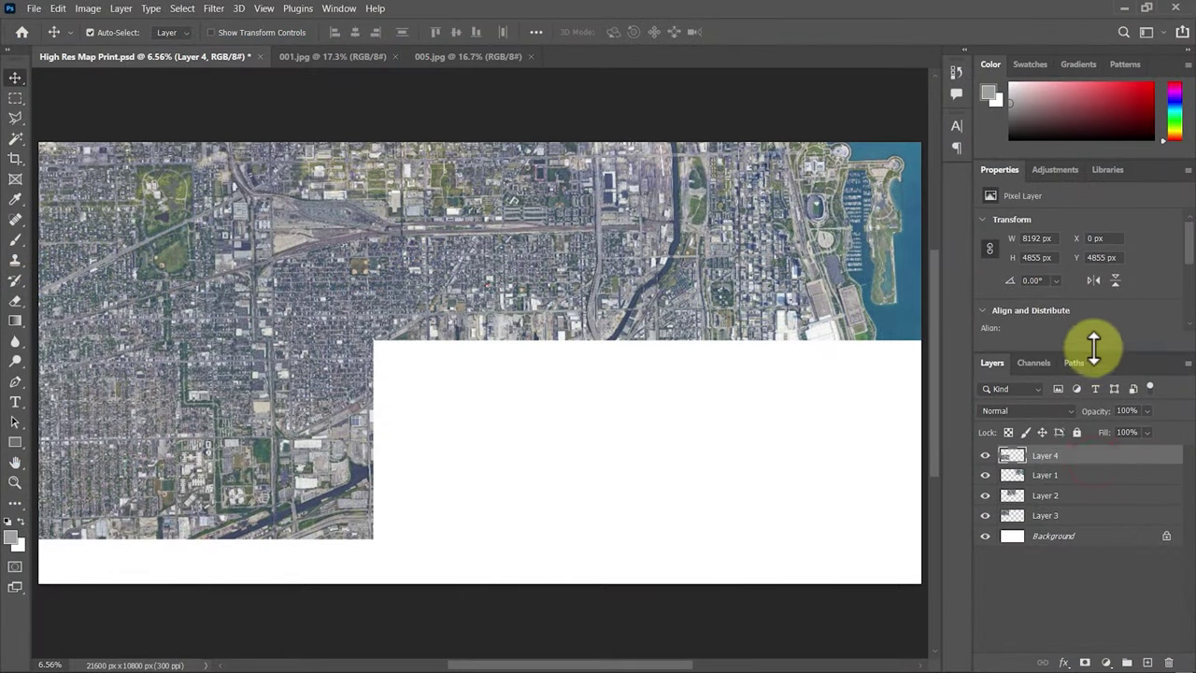
# Move Layer 4 lower in the layer stack and open the exported GIMP map image.
pyautogui.moveTo(1084, 456); pyautogui.dragTo(1090, 499)
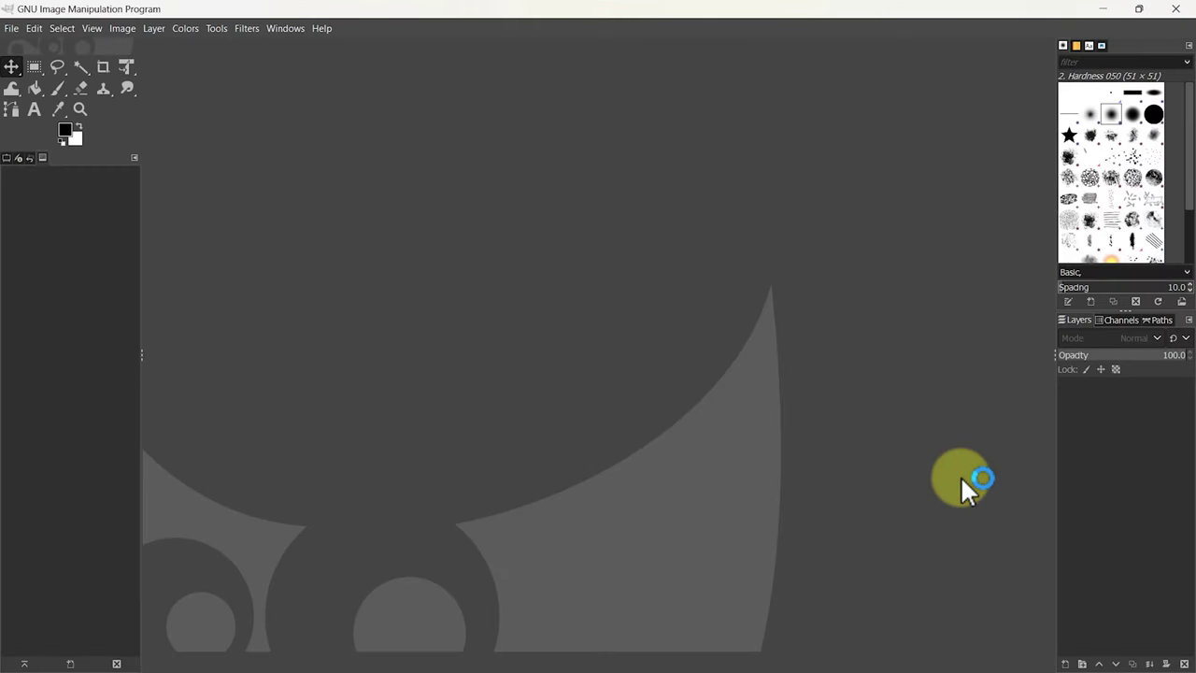
pyautogui.doubleClick(254, 471)
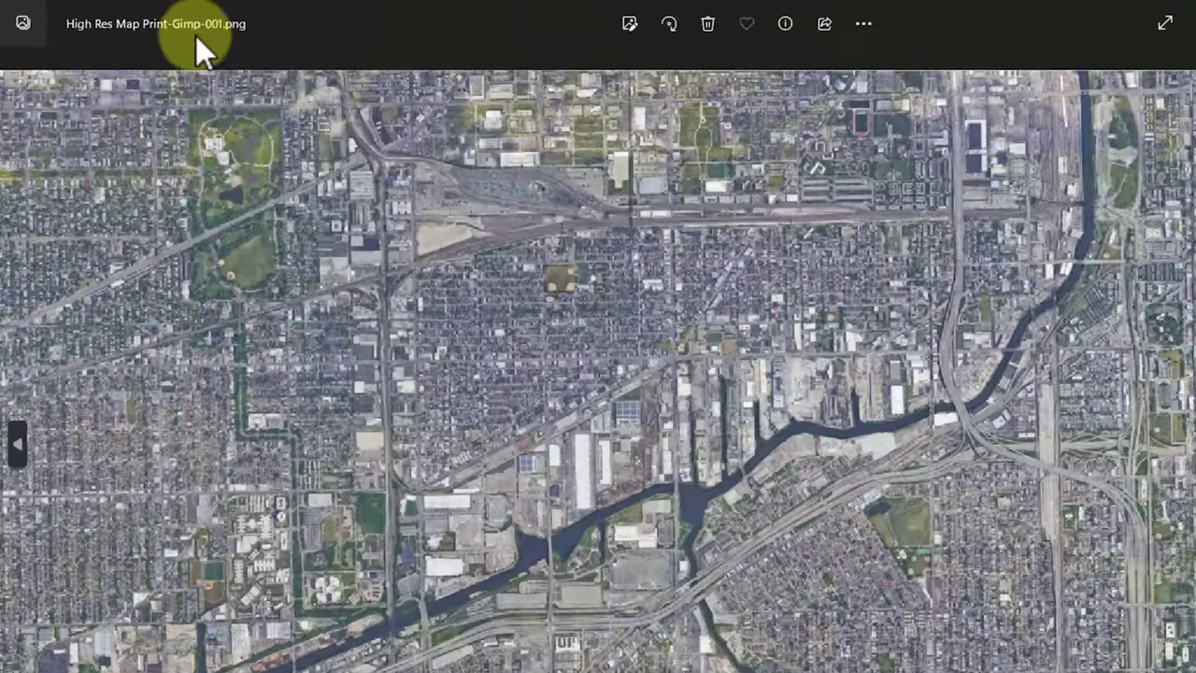
pyautogui.click(313, 197)
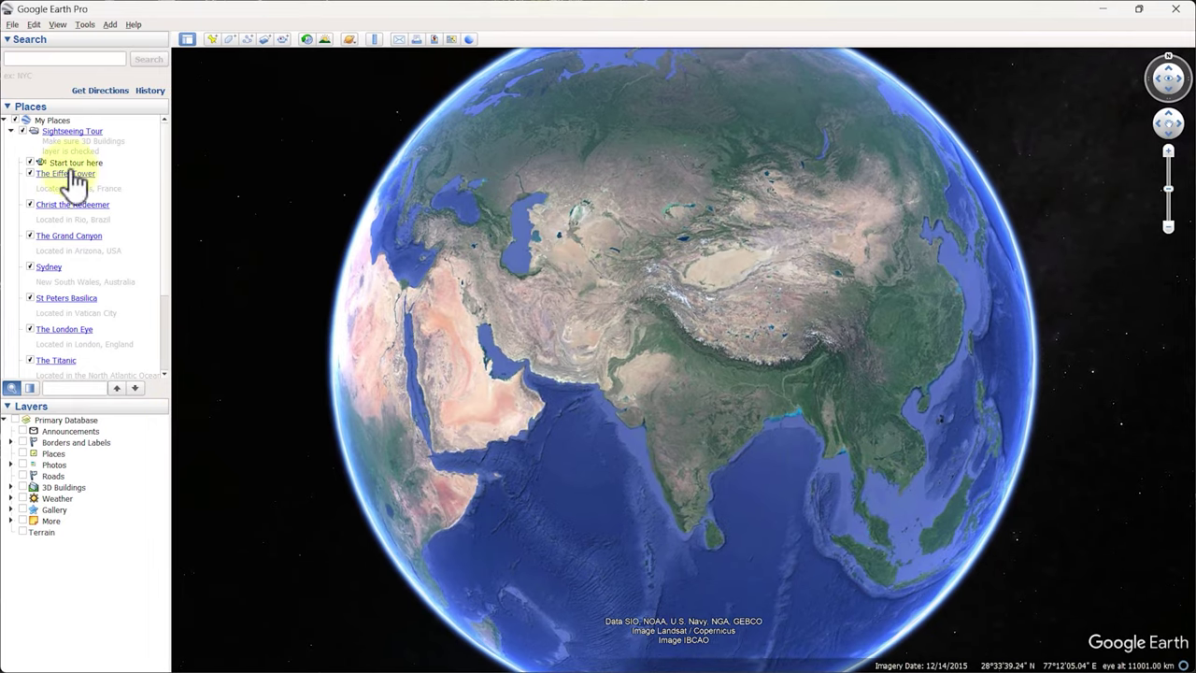
# Search for 'chicago' and fly to Chicago, IL, USA.
pyautogui.click(66, 59)
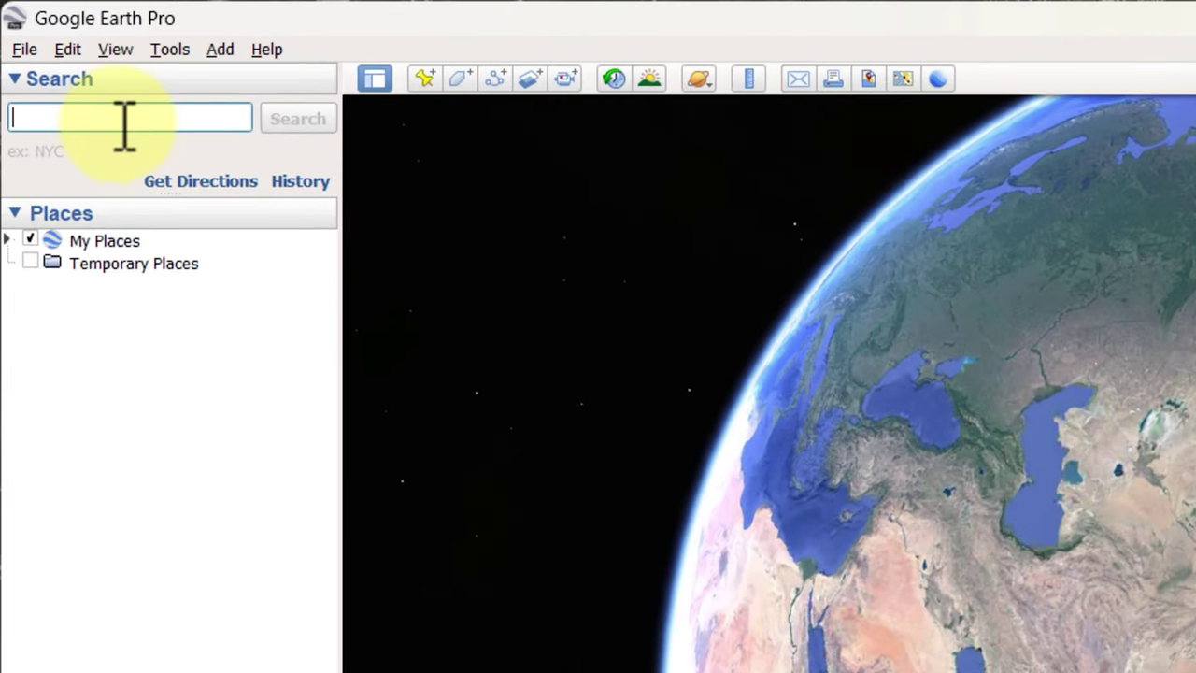
pyautogui.write('chicago')
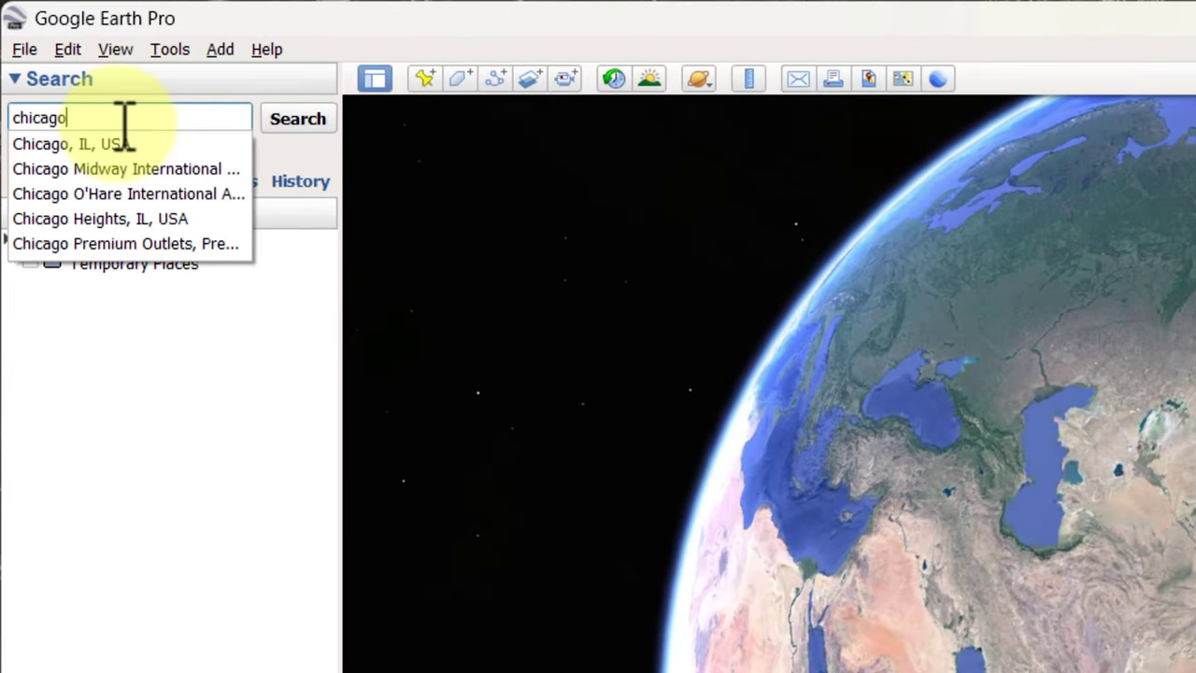
pyautogui.click(152, 144)
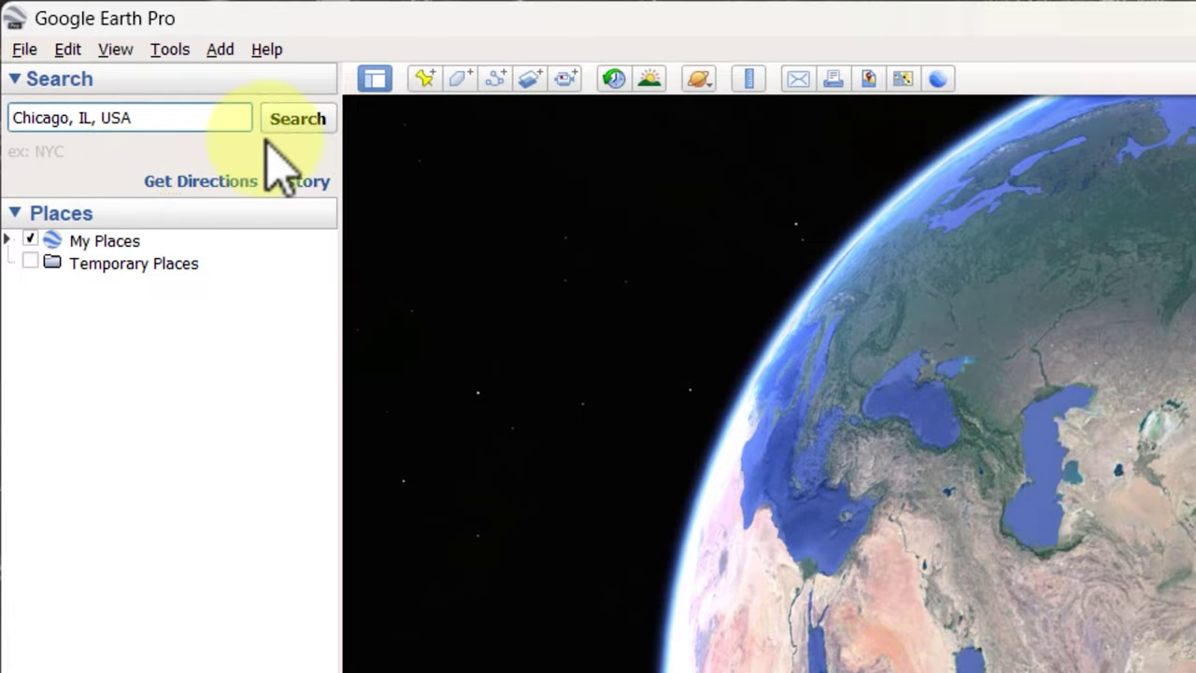
pyautogui.click(295, 118)
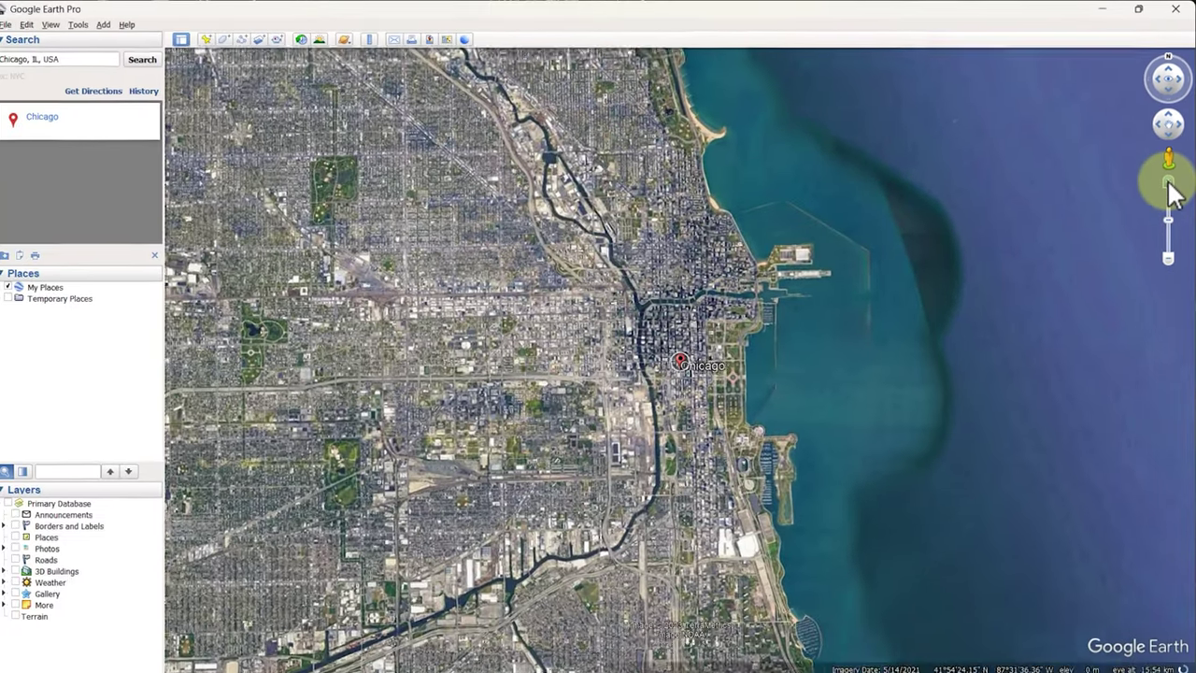
# Zoom in and pan east to frame Soldier Field, Burnham Harbor and Northerly Island.
pyautogui.moveTo(1173, 191); pyautogui.dragTo(1168, 180)
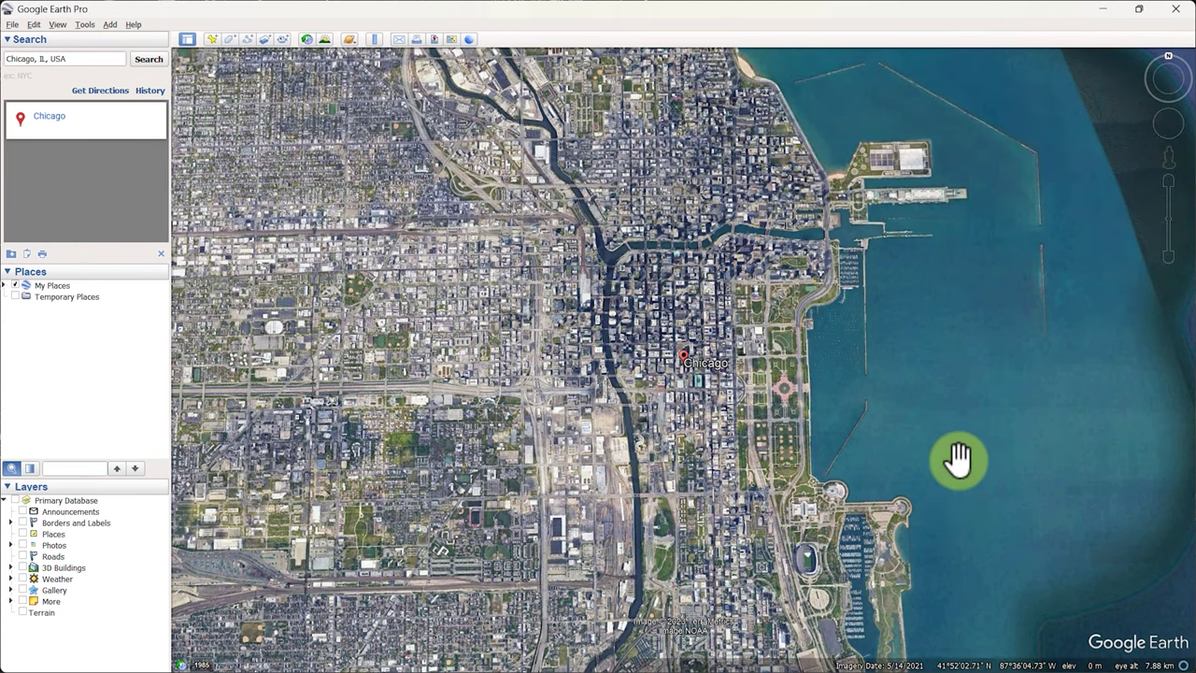
pyautogui.moveTo(956, 457); pyautogui.dragTo(1019, 230)
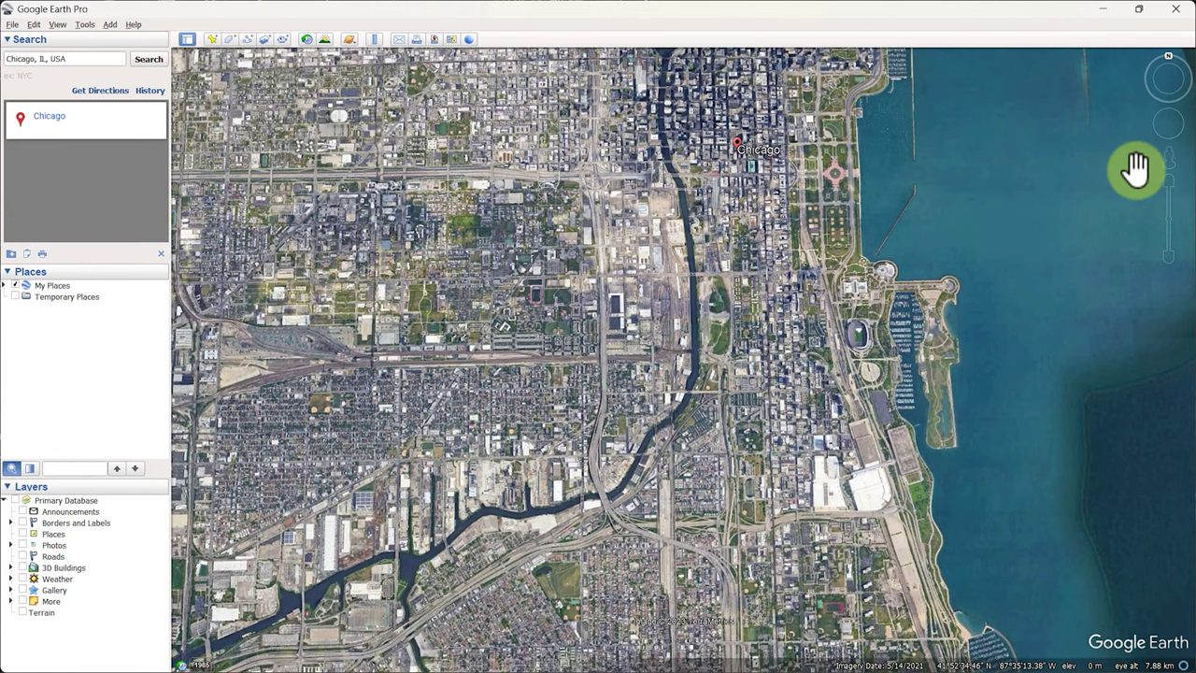
pyautogui.moveTo(1167, 181); pyautogui.dragTo(1168, 177)
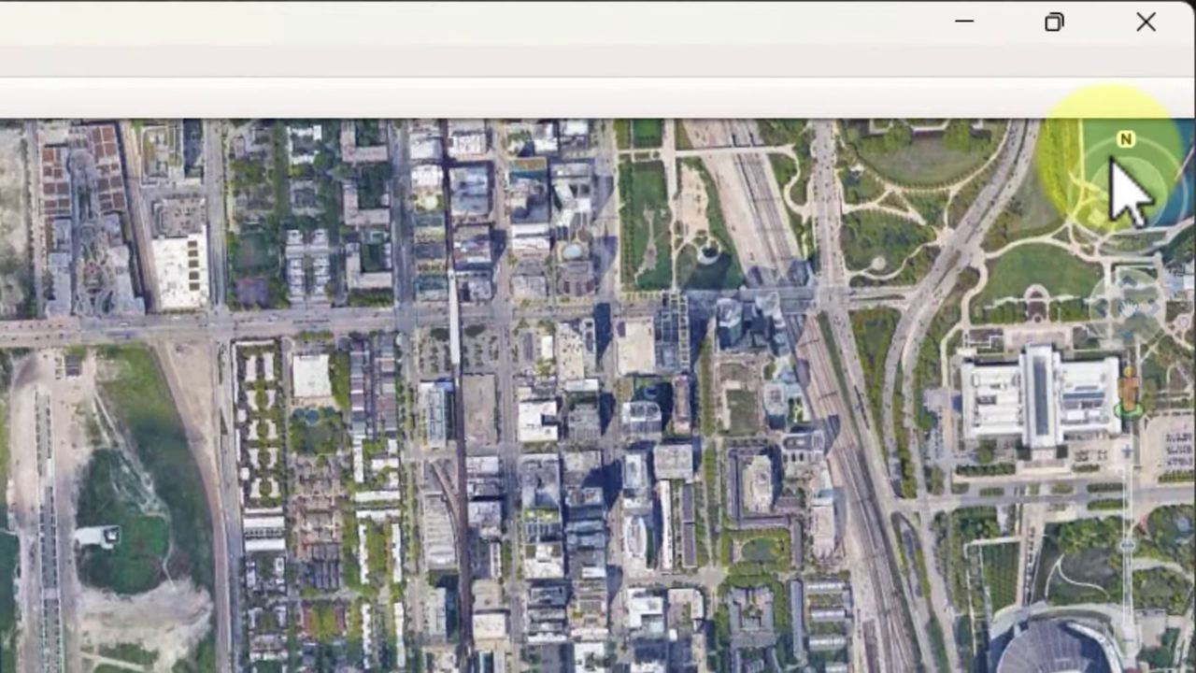
pyautogui.moveTo(1127, 147)
pyautogui.moveTo(1127, 148); pyautogui.dragTo(1109, 168)
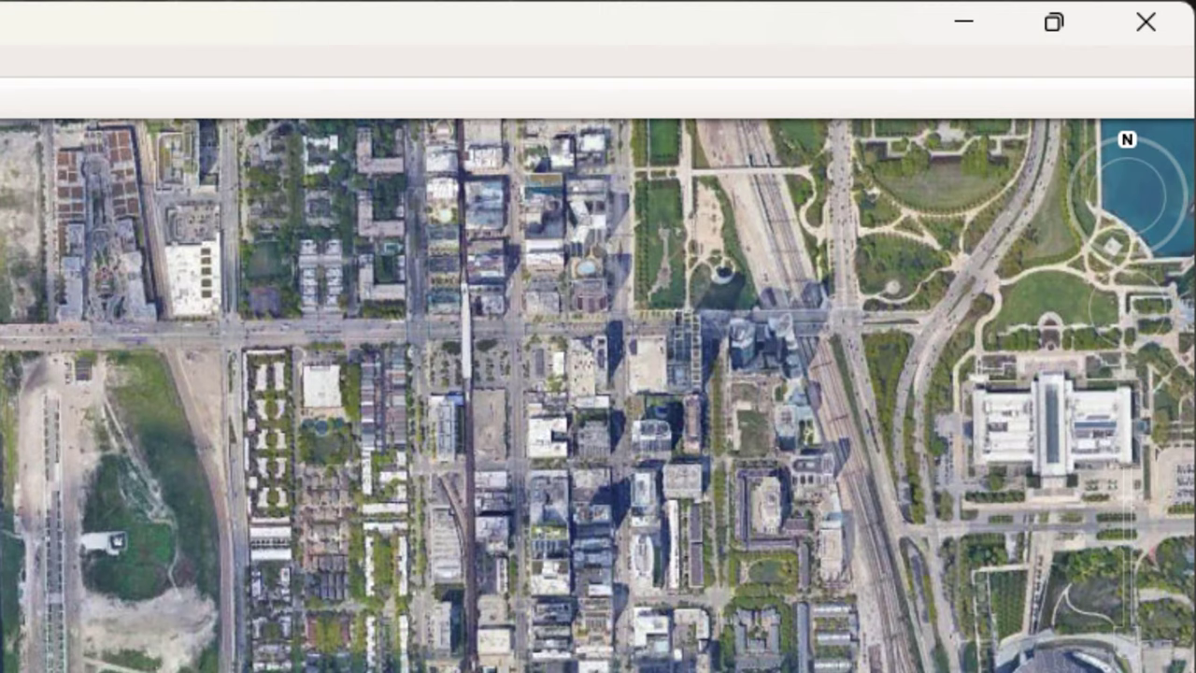
pyautogui.moveTo(561, 598); pyautogui.dragTo(585, 326)
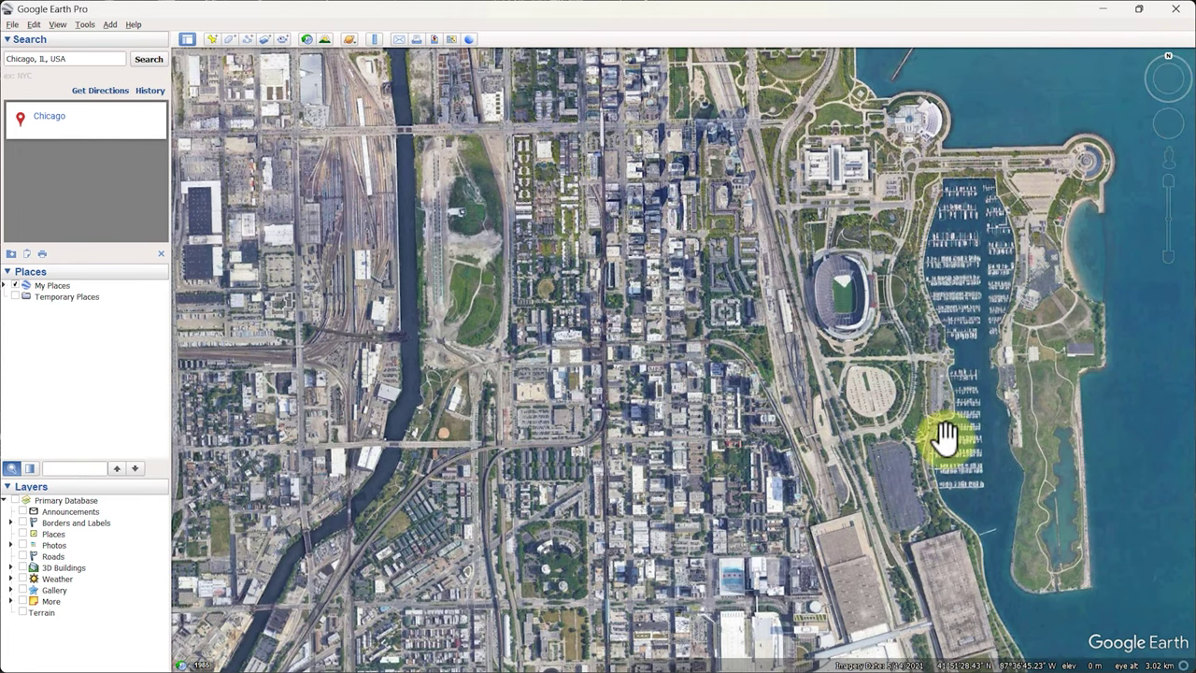
pyautogui.press('Right')
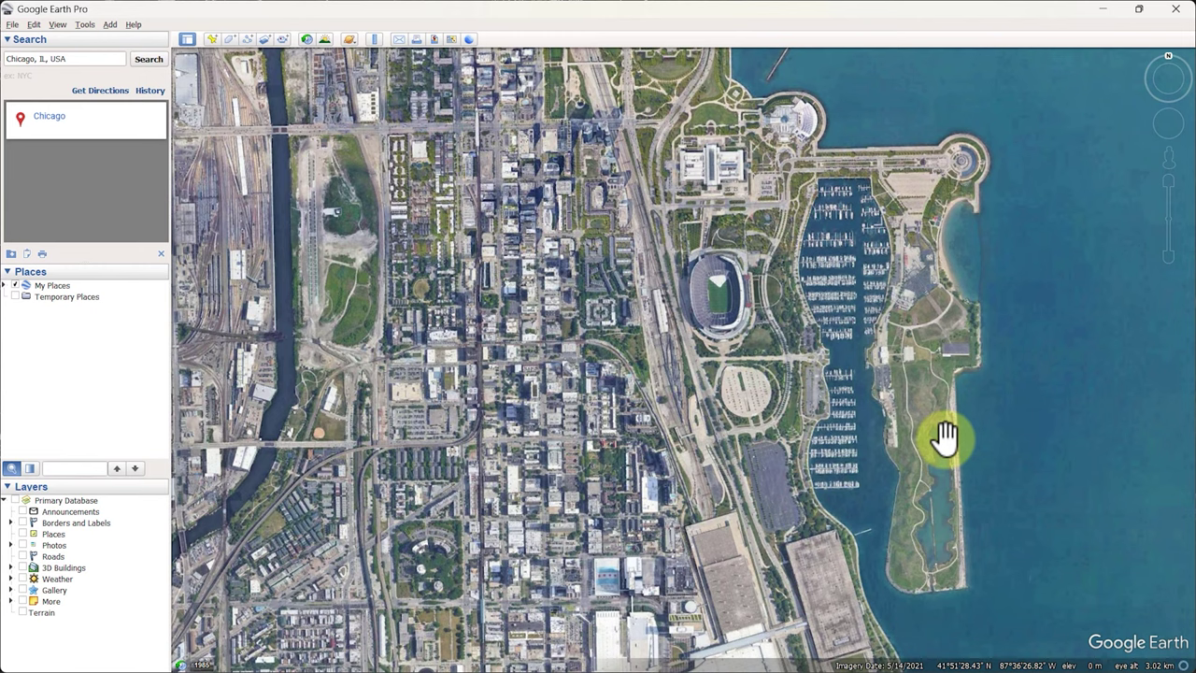
pyautogui.press('Left')
pyautogui.press('Right')
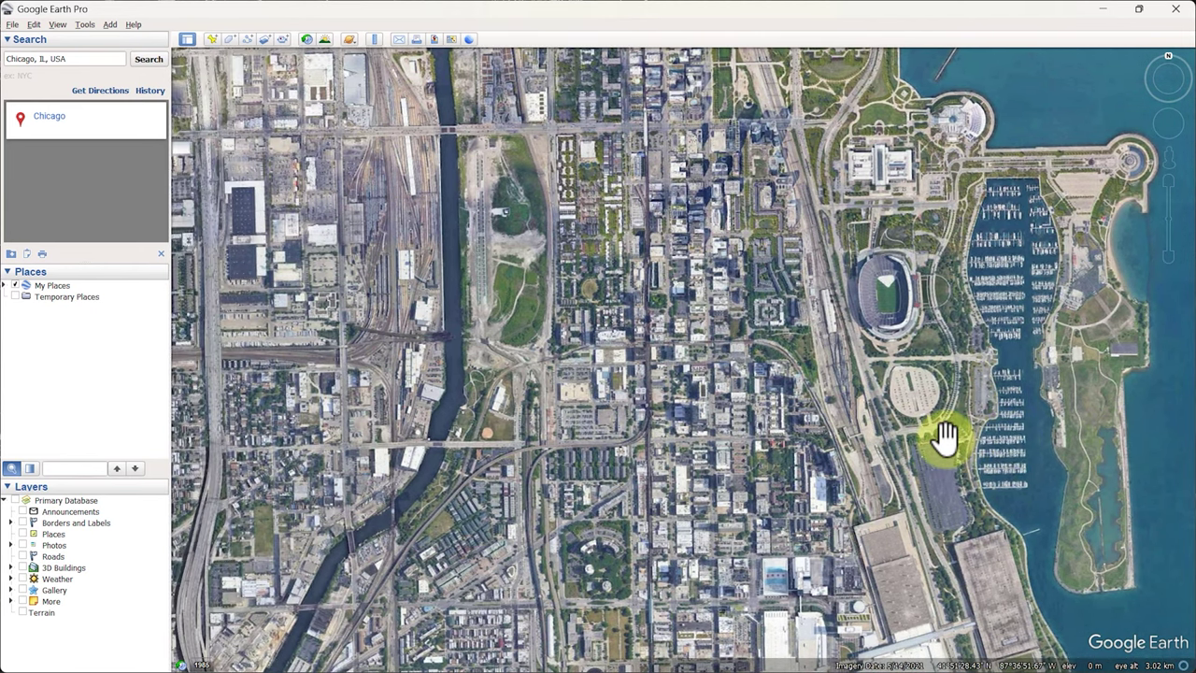
# Zoom out and pan west to show the river's South Branch, rail yards and lakefront.
pyautogui.moveTo(946, 437); pyautogui.dragTo(939, 441)
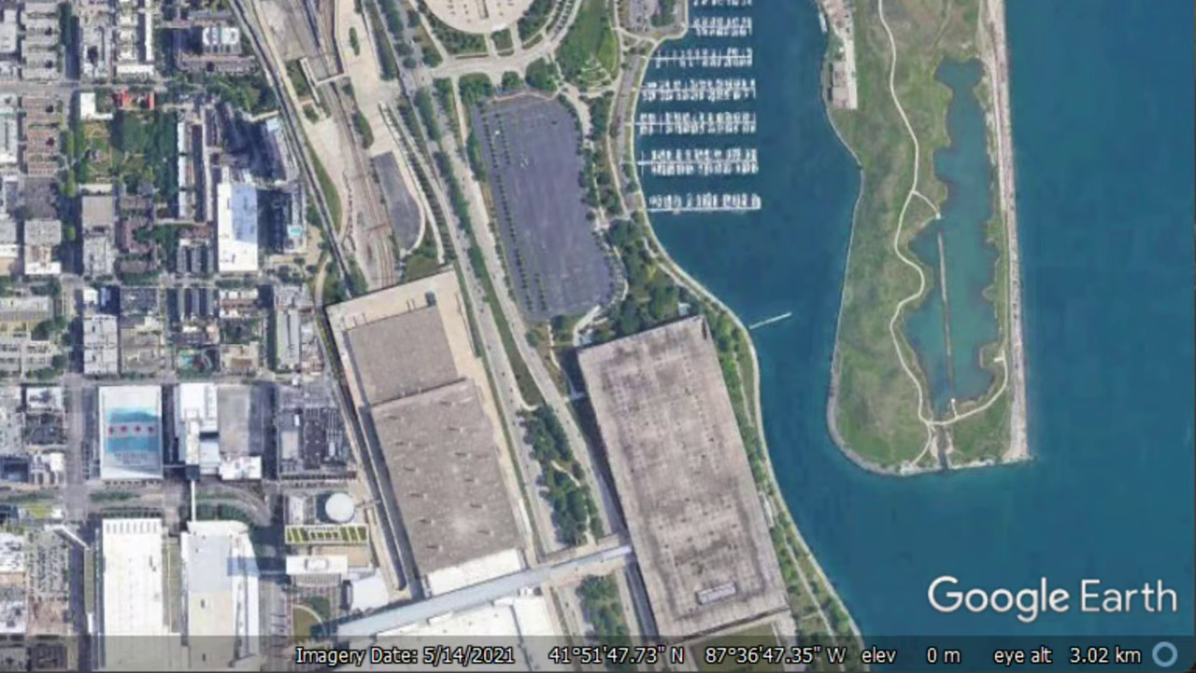
pyautogui.scroll(-5, 598, 336)
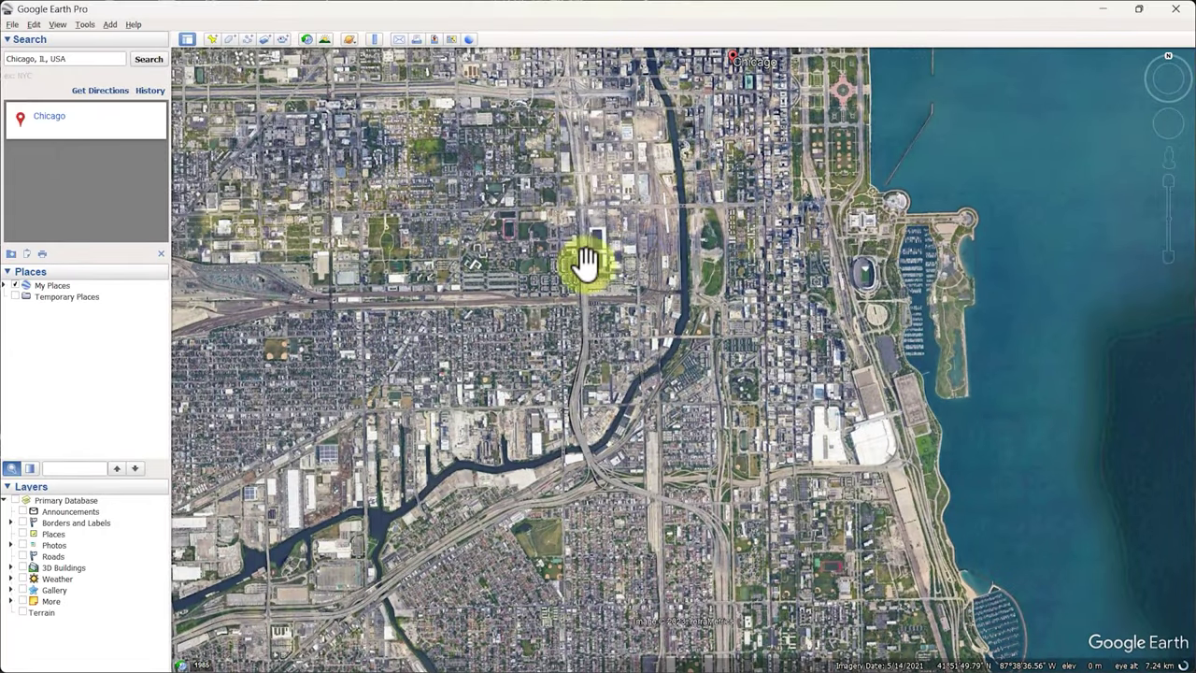
pyautogui.moveTo(574, 315); pyautogui.dragTo(747, 293)
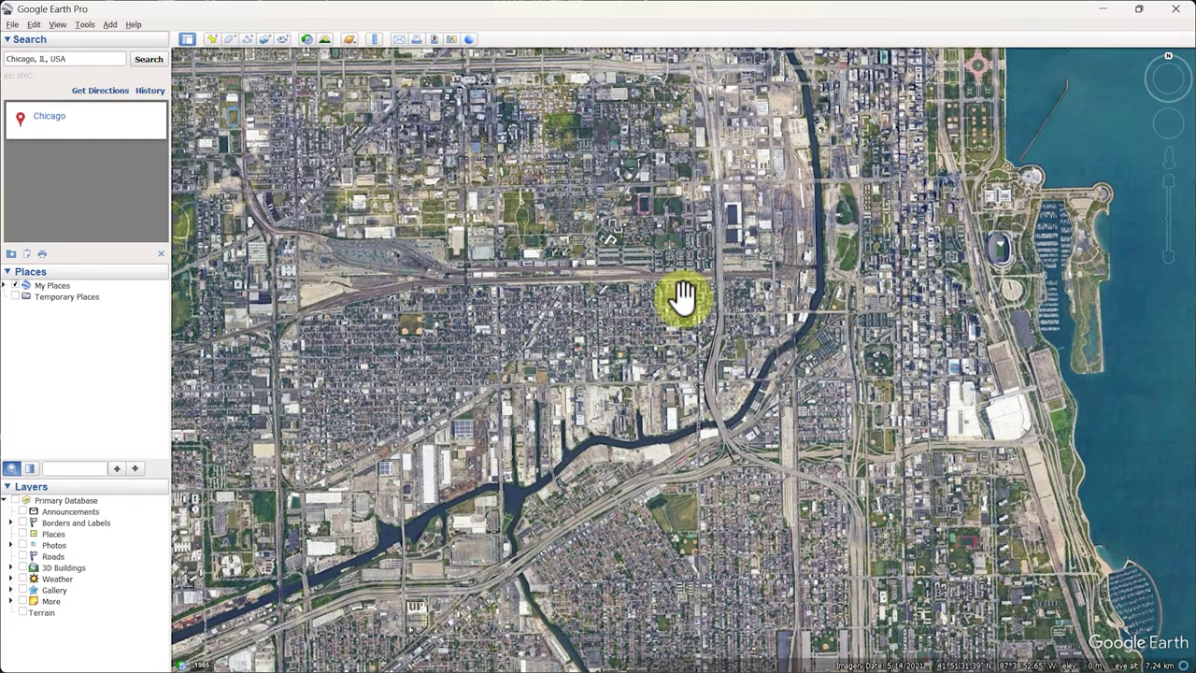
pyautogui.scroll(-2, 523, 302)
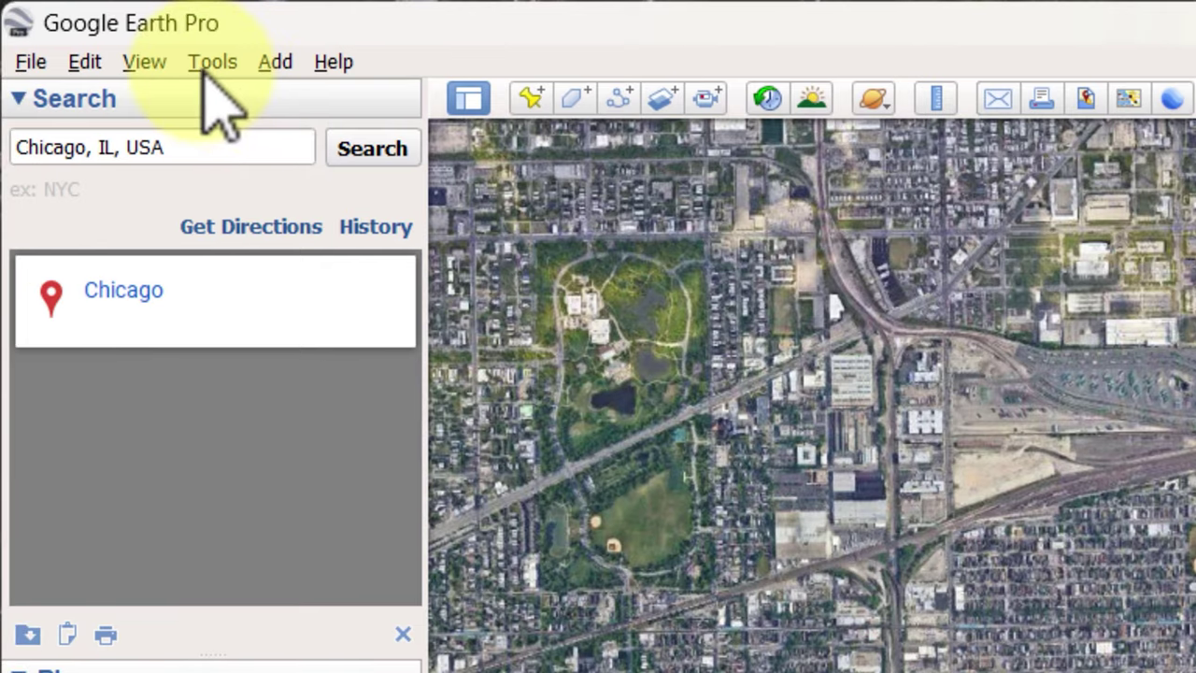
# Switch the Chicago view into the Save Image layout with Ctrl+Alt+S.
pyautogui.click(28, 63)
pyautogui.moveTo(105, 140)
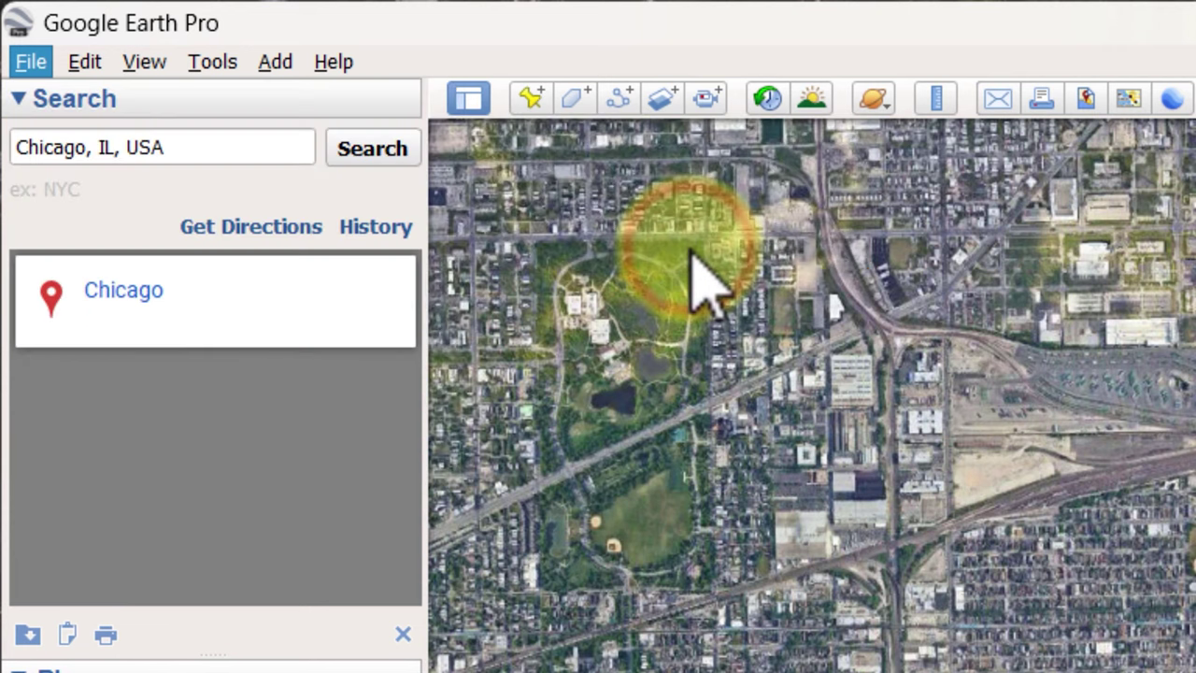
pyautogui.hotkey('ctrl', 'alt', 's')
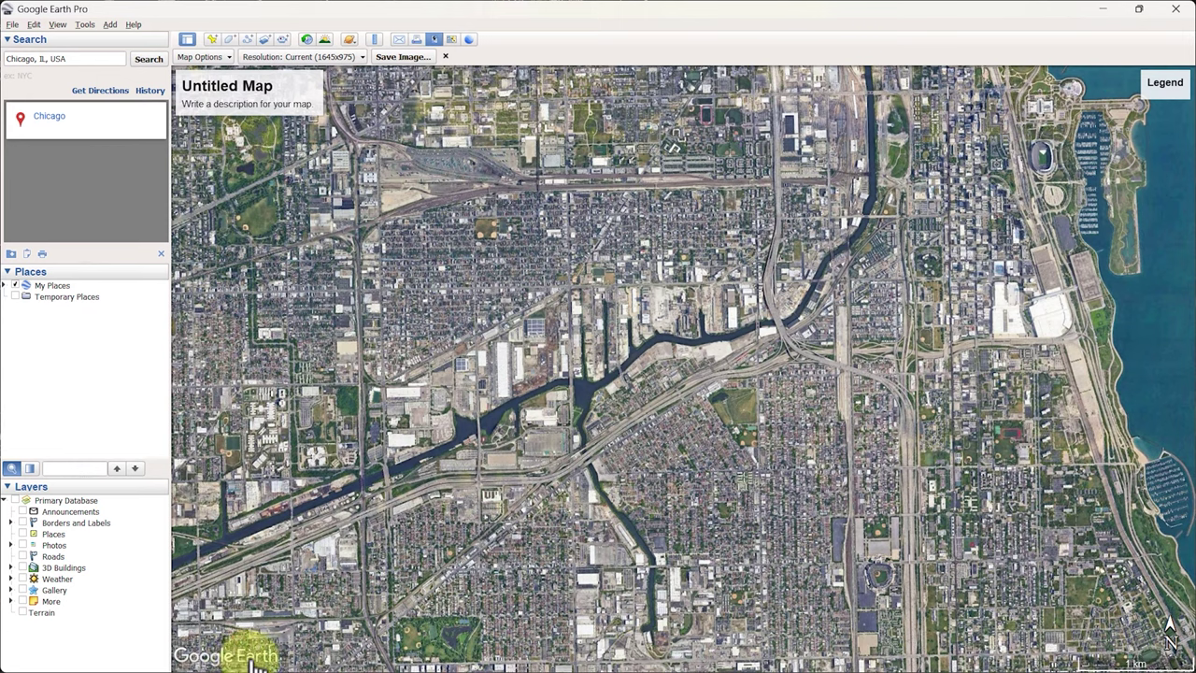
# Open the map's title and description editor, then close it.
pyautogui.moveTo(251, 116)
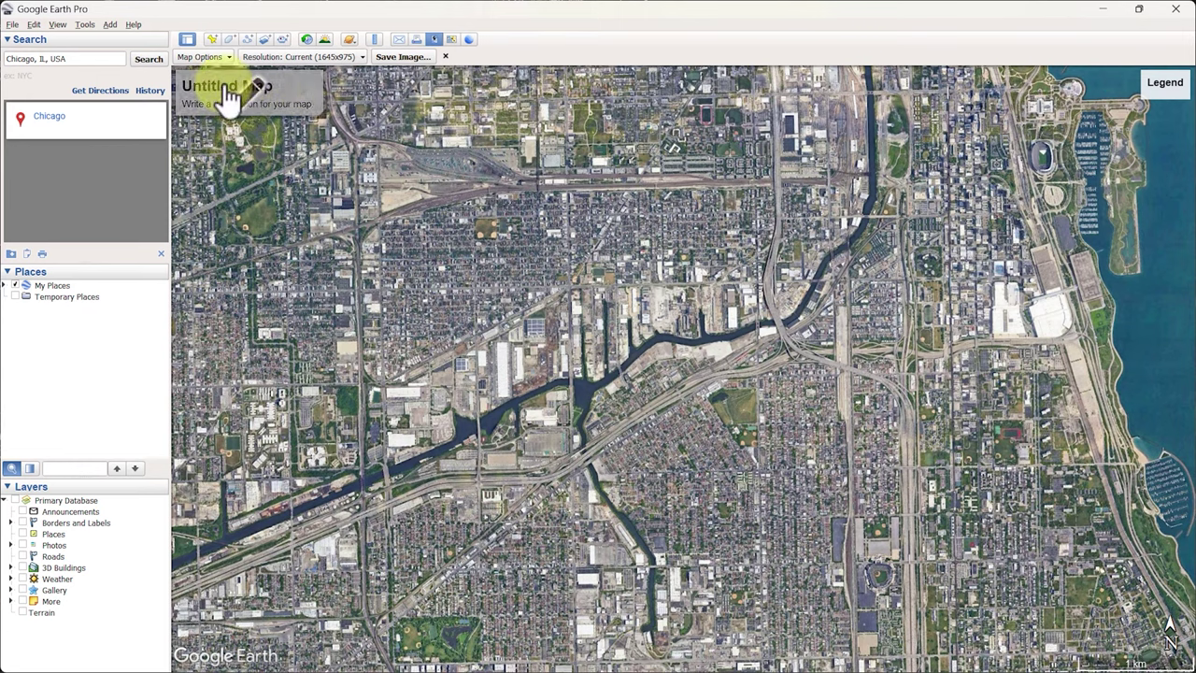
pyautogui.click(252, 103)
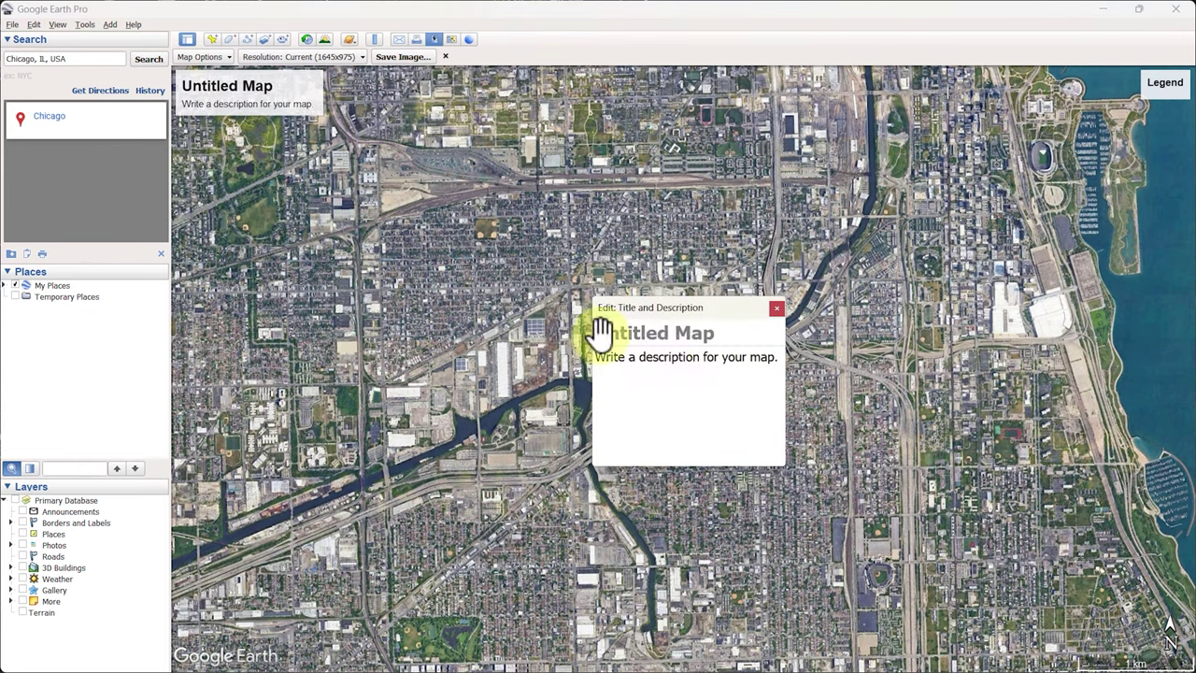
pyautogui.click(776, 308)
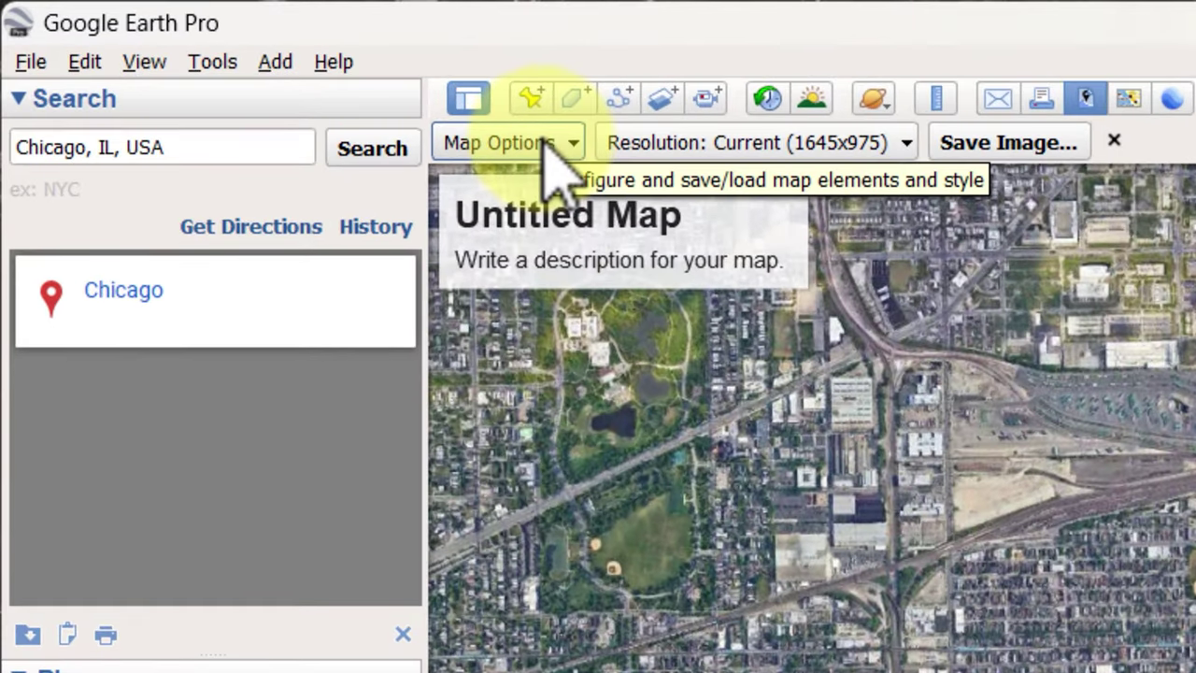
# Hide the title, description, legend and scale bar in Map Options, keeping only the compass.
pyautogui.click(215, 54)
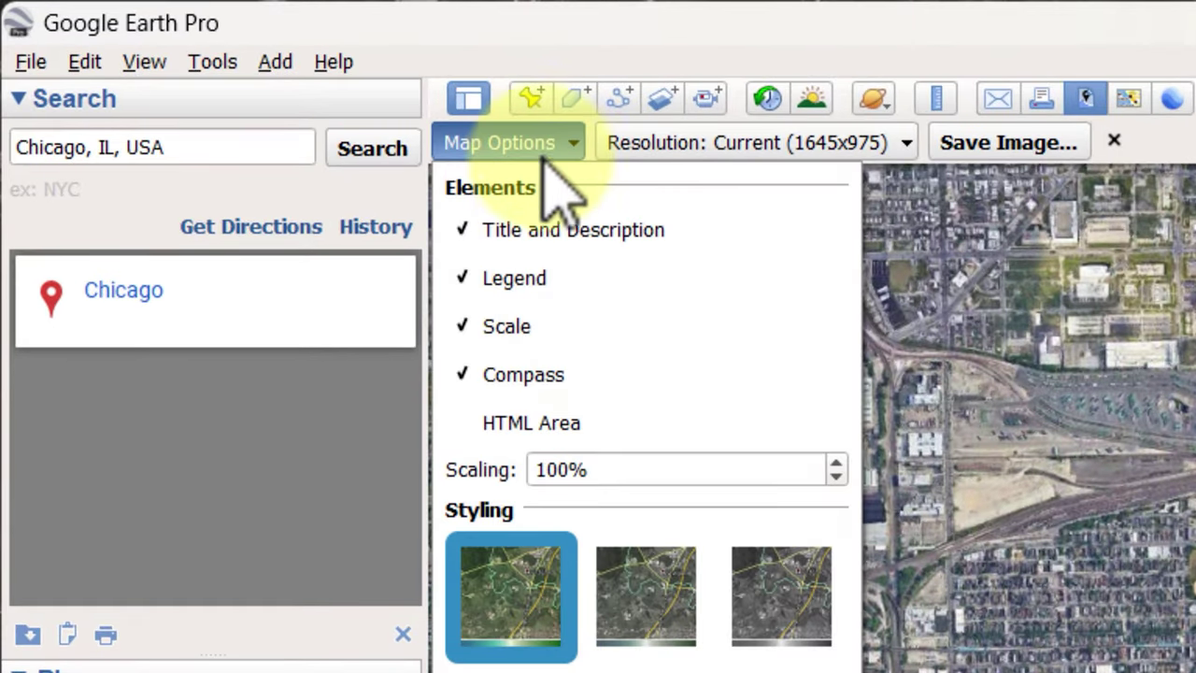
pyautogui.click(547, 229)
pyautogui.click(550, 279)
pyautogui.click(552, 338)
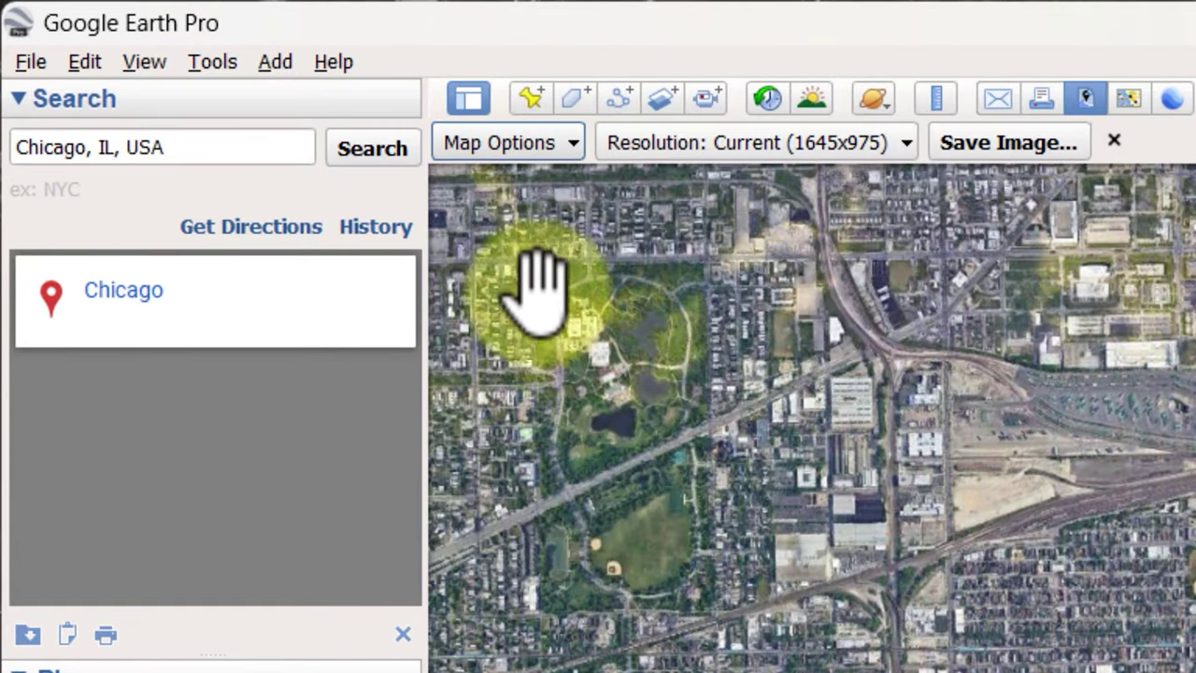
pyautogui.click(527, 145)
pyautogui.click(533, 337)
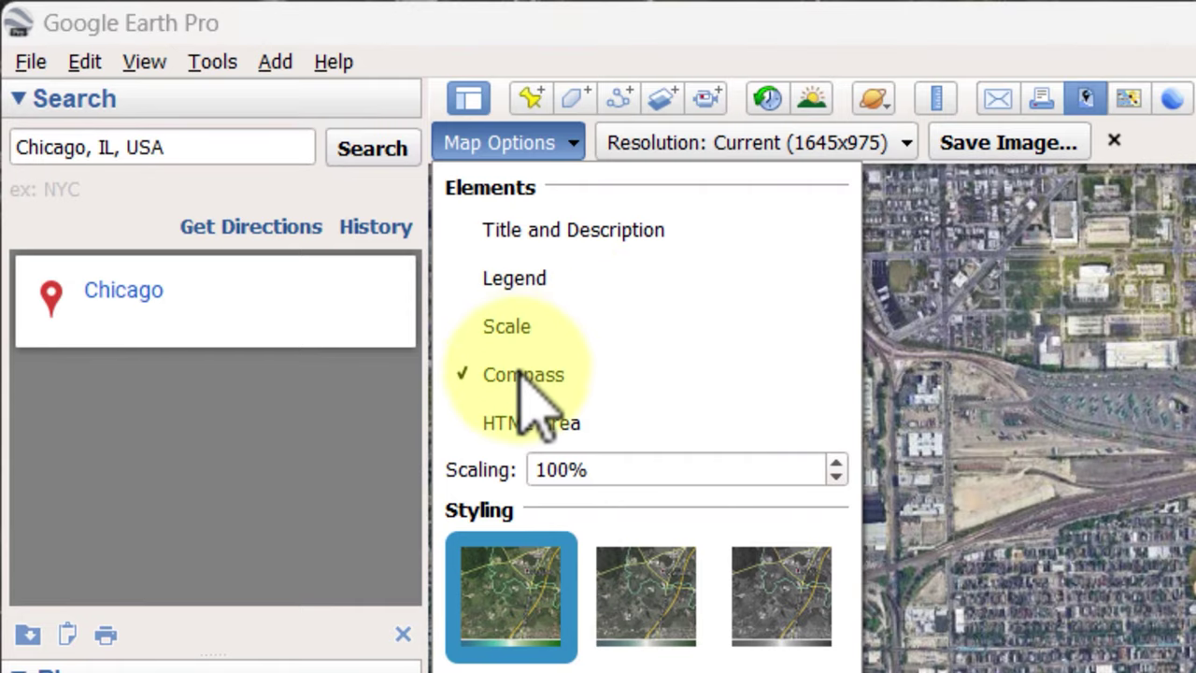
pyautogui.click(544, 147)
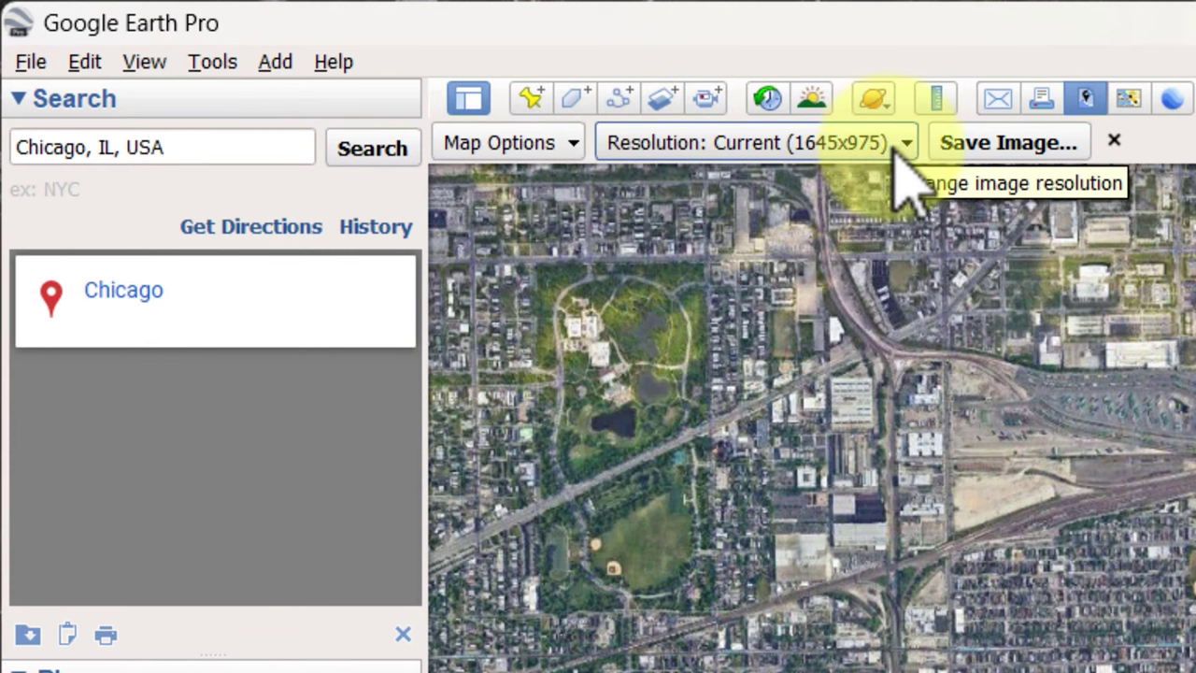
# Export the view as a JPEG at Maximum (8192x4855) resolution to drive D.
pyautogui.click(899, 156)
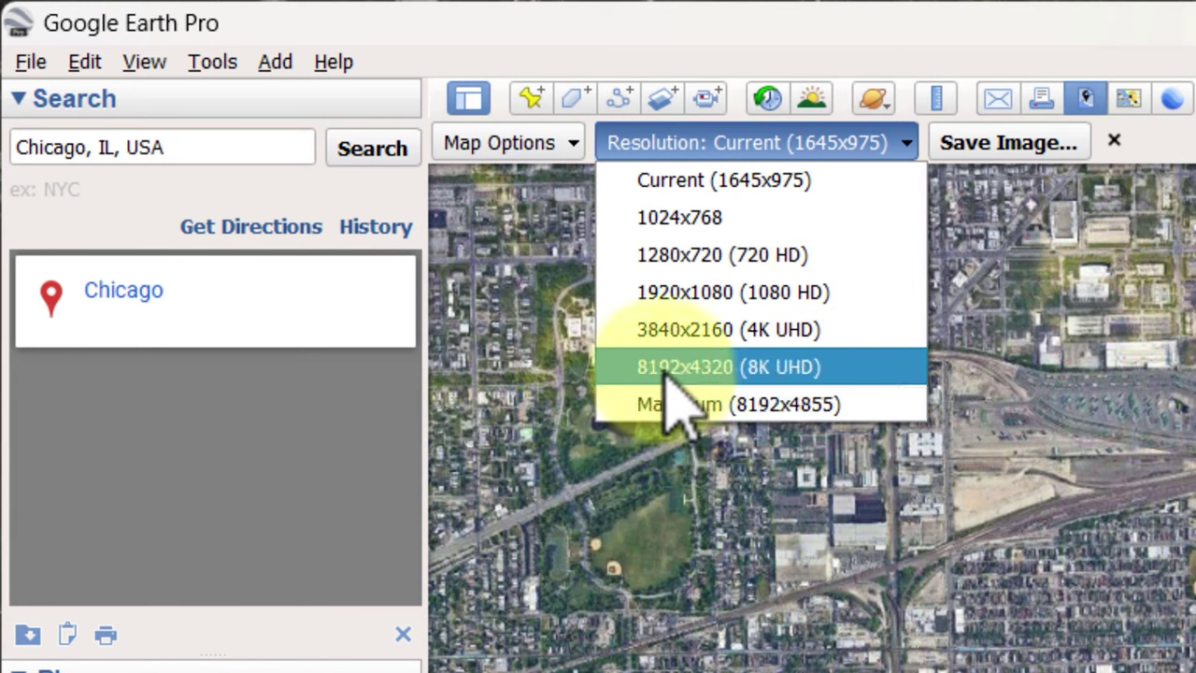
pyautogui.click(846, 399)
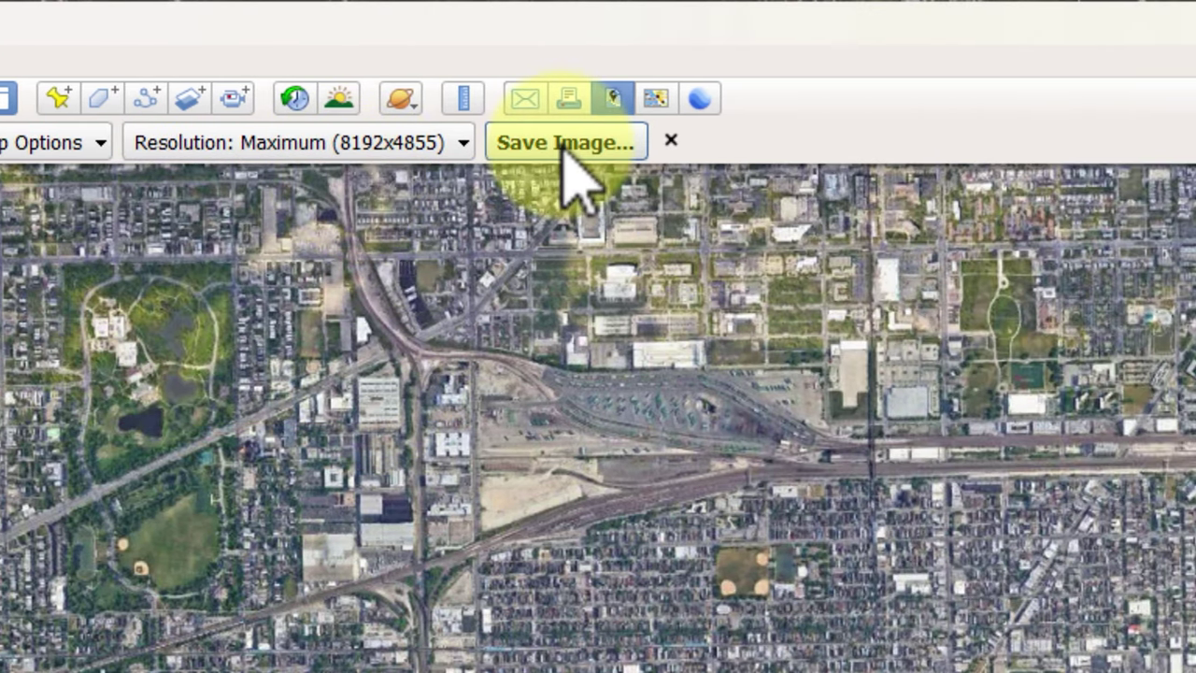
pyautogui.click(565, 145)
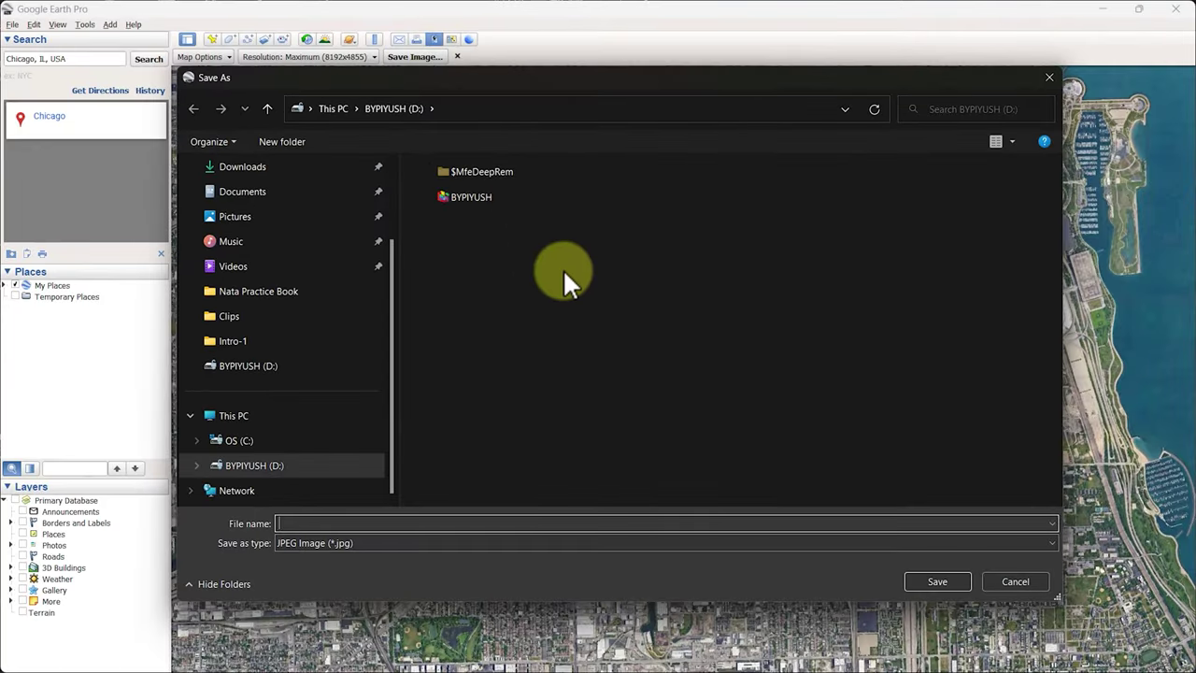
pyautogui.press('Return')
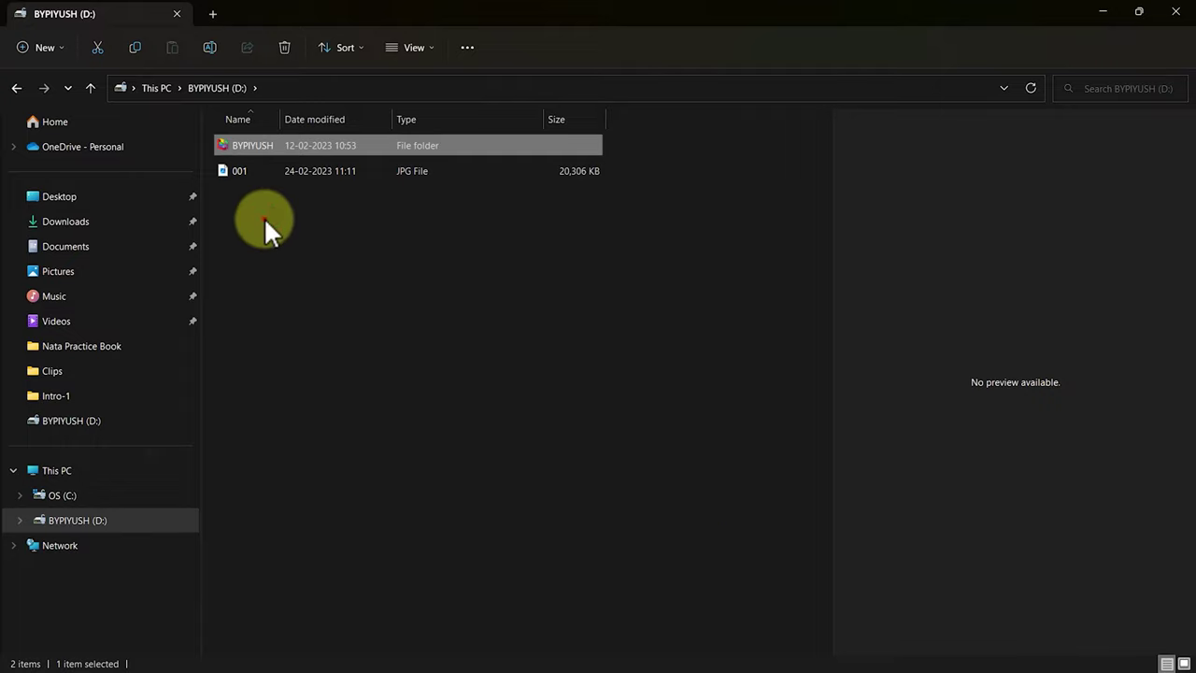
# Select the 001 JPG on drive D and view its Properties.
pyautogui.click(254, 171)
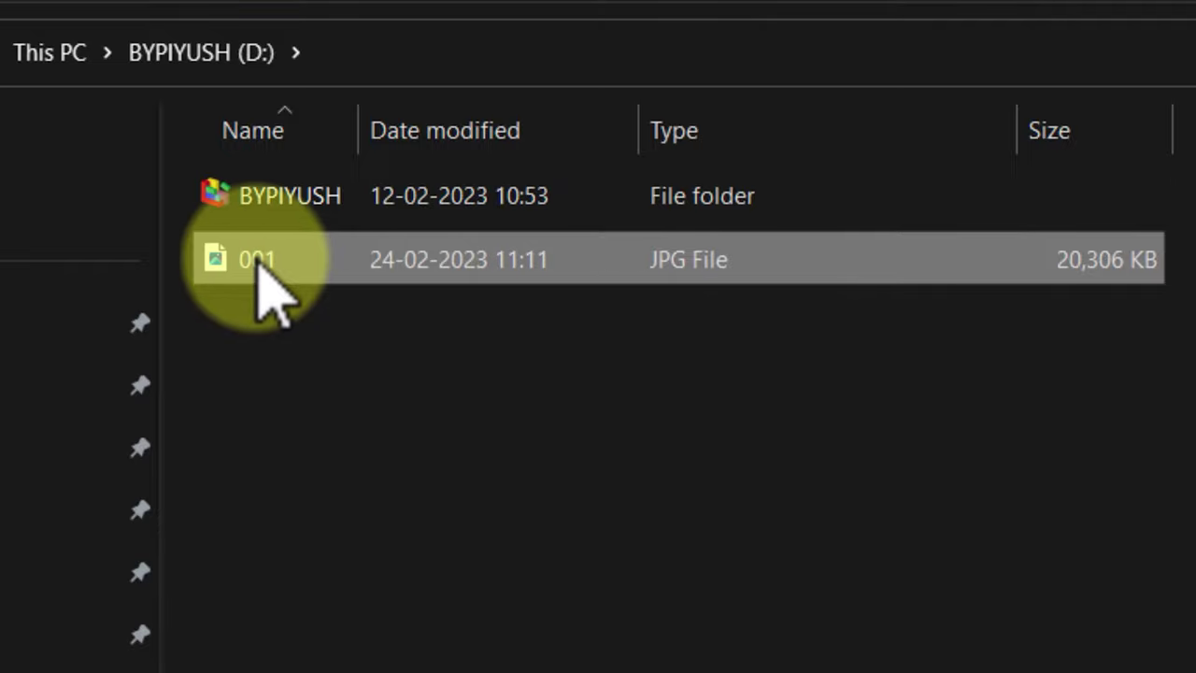
pyautogui.rightClick(259, 261)
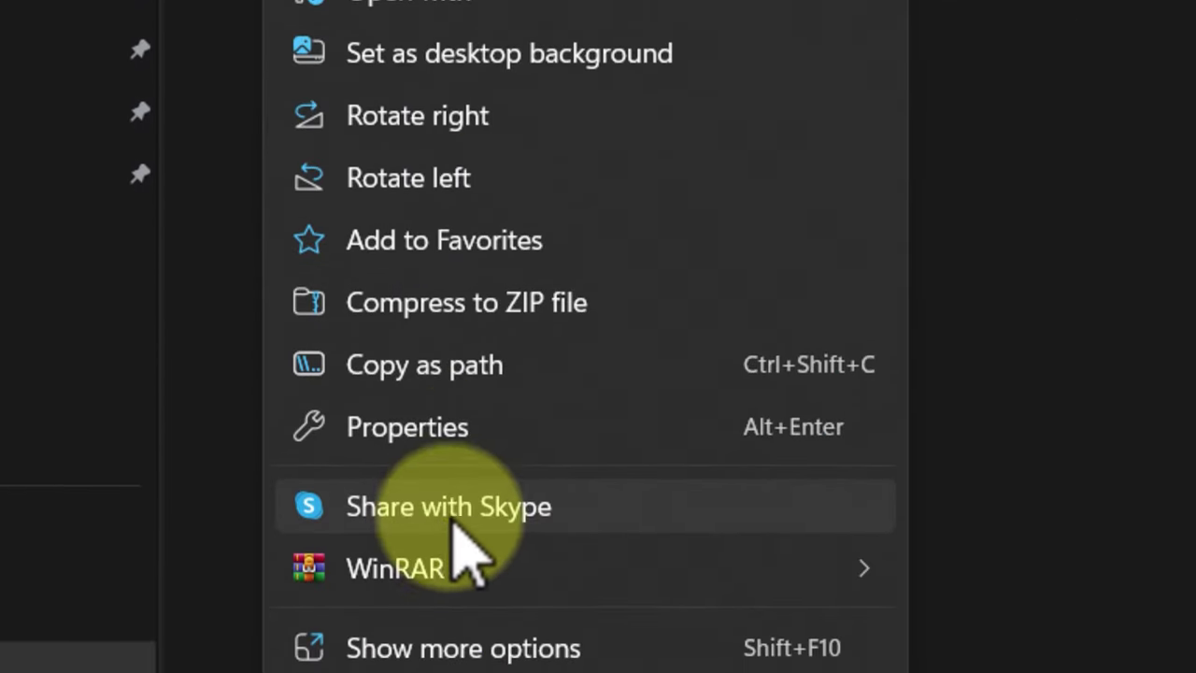
pyautogui.click(441, 416)
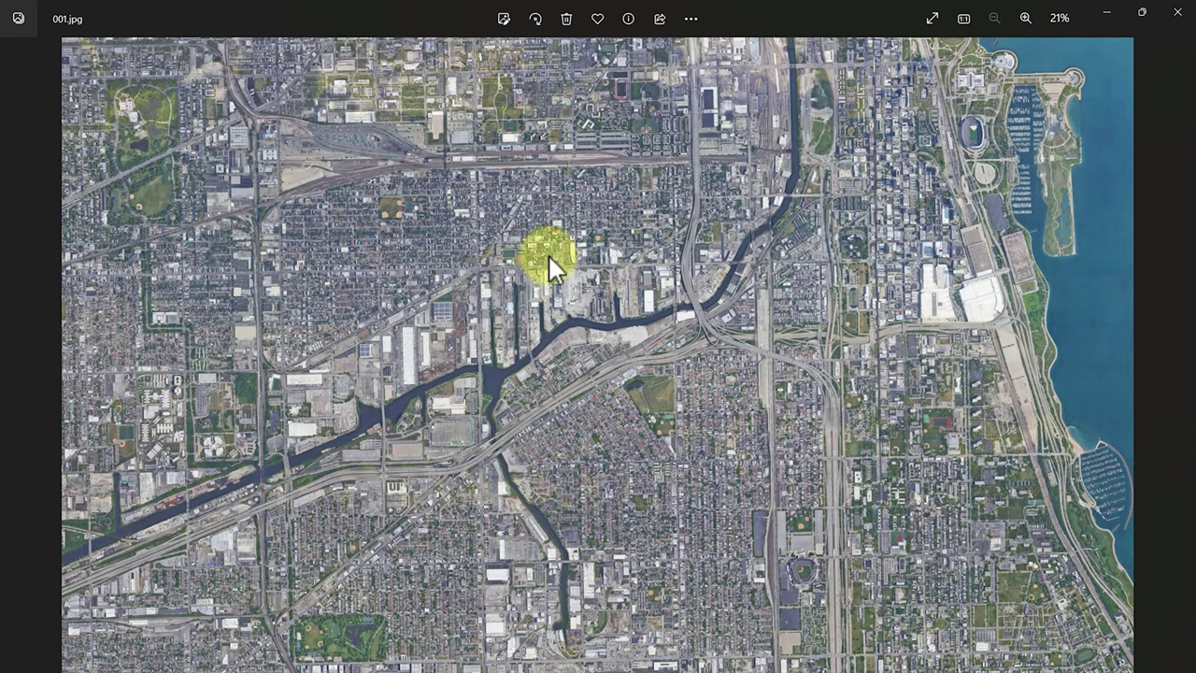
# Zoom into 001.jpg and pan across the river, highway and rail lines.
pyautogui.scroll(6, 640, 314)
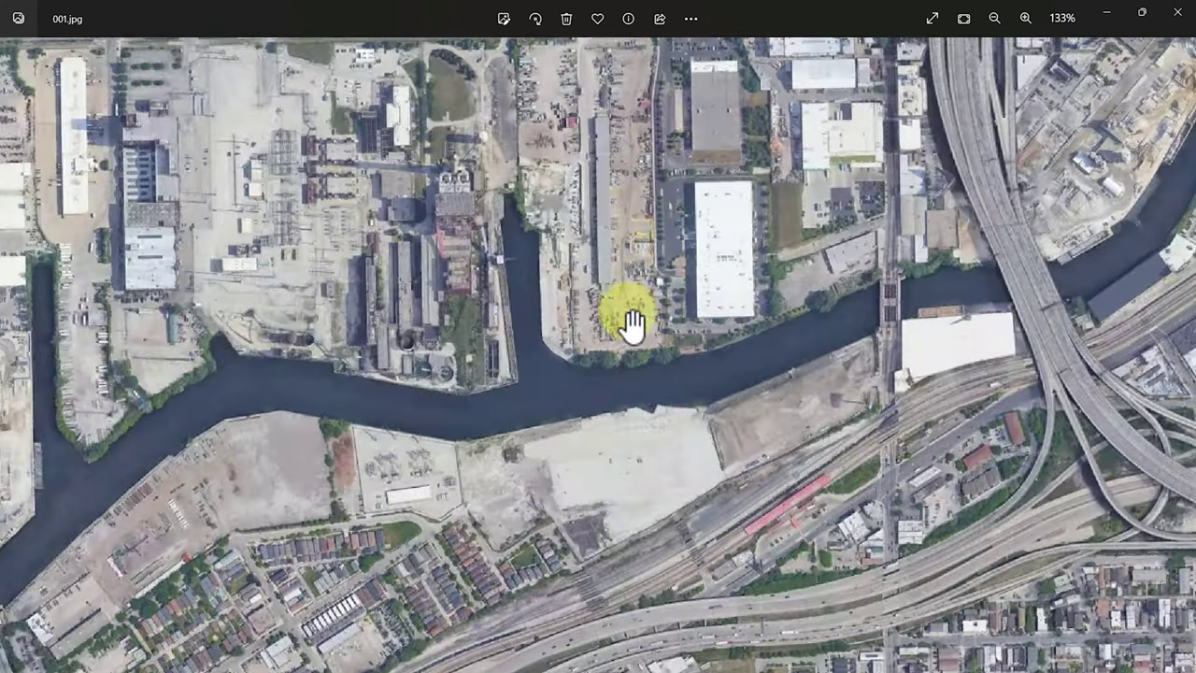
pyautogui.moveTo(631, 323); pyautogui.dragTo(630, 355)
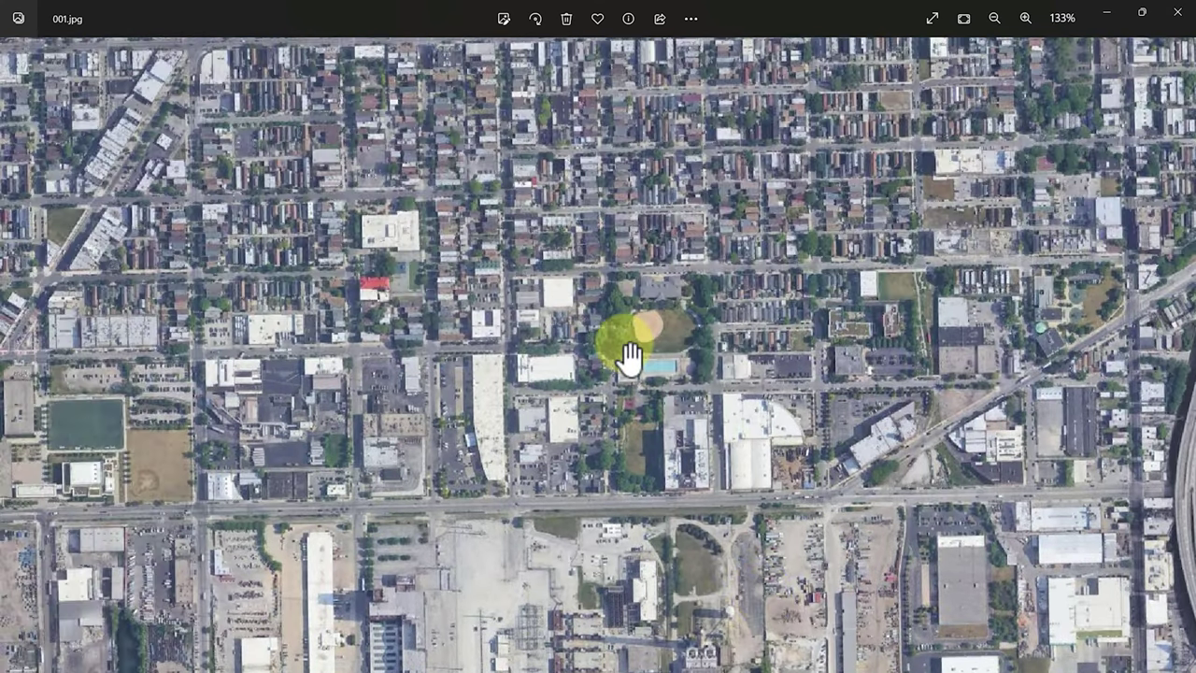
pyautogui.scroll(3, 589, 346)
pyautogui.scroll(2, 590, 346)
pyautogui.scroll(-3, 544, 352)
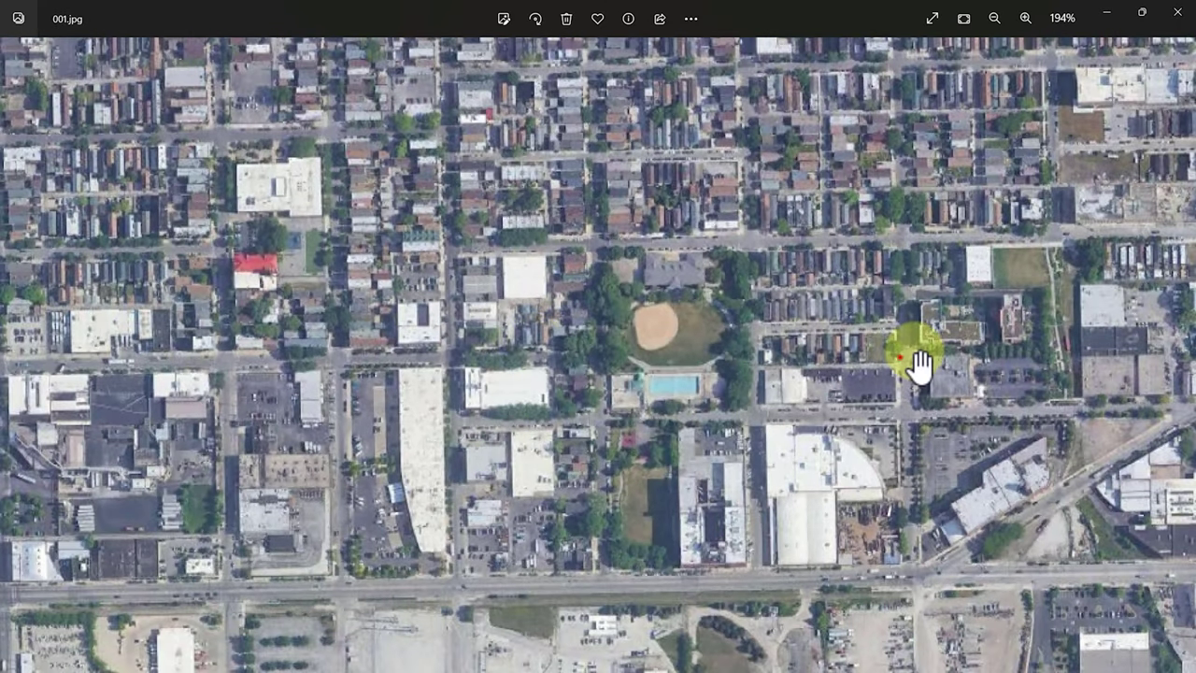
pyautogui.moveTo(920, 366); pyautogui.dragTo(626, 432)
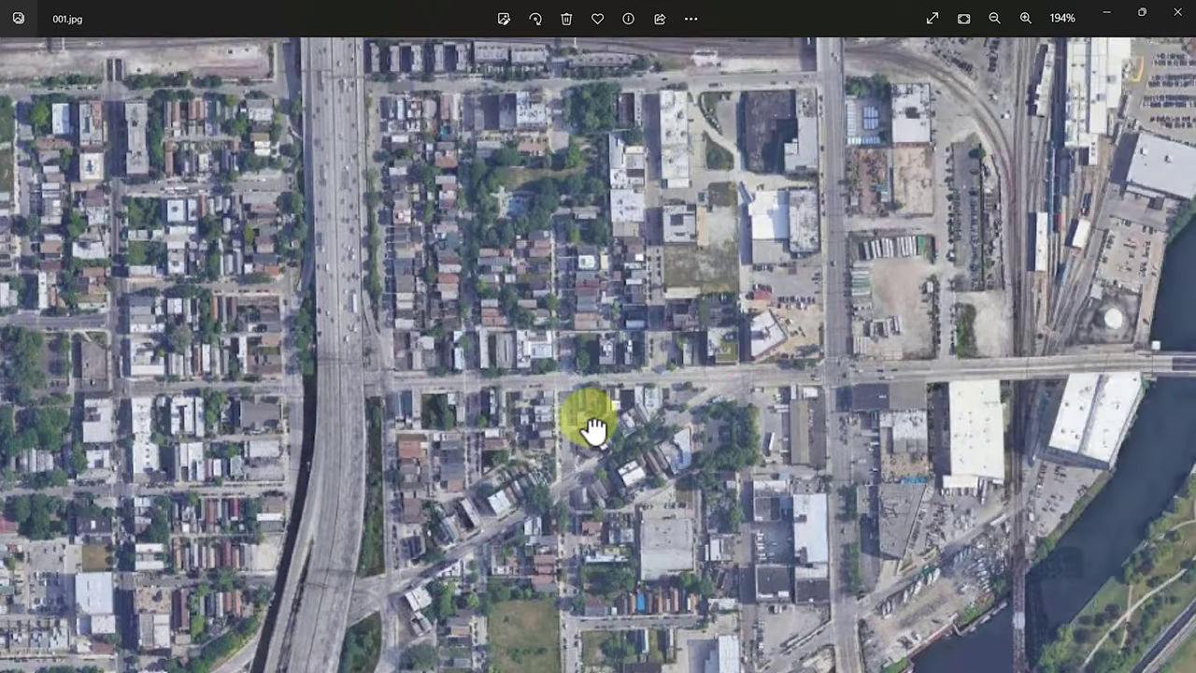
pyautogui.scroll(-1, 793, 347)
pyautogui.scroll(-1, 794, 347)
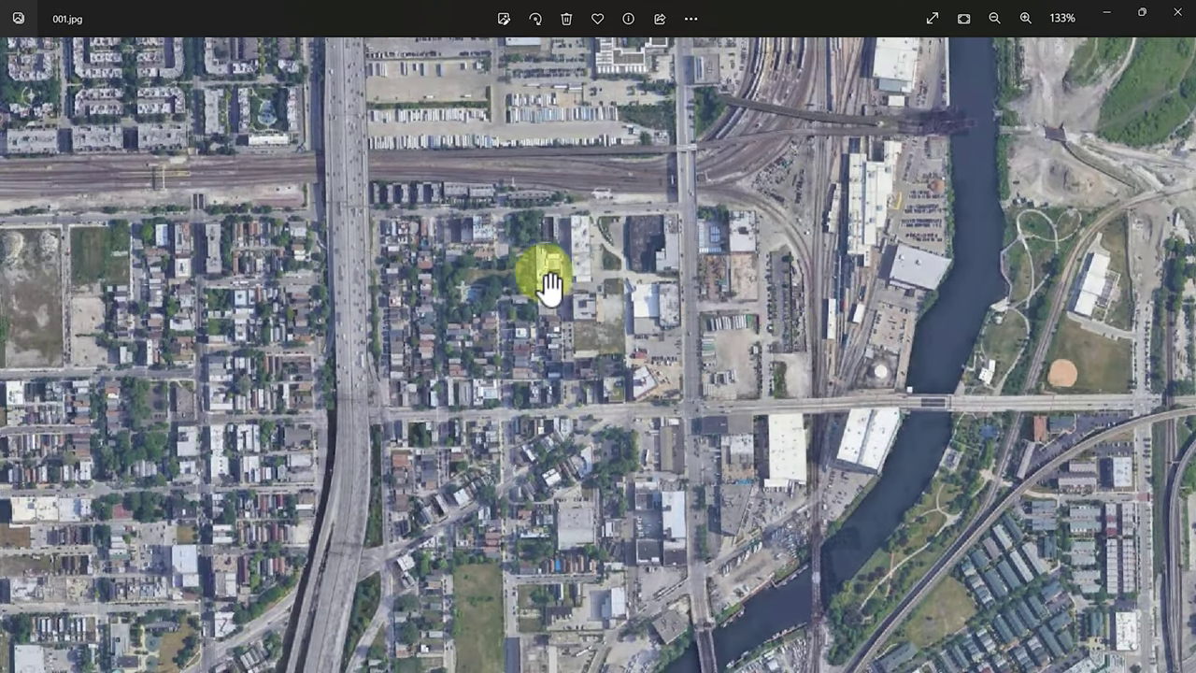
pyautogui.moveTo(547, 281); pyautogui.dragTo(619, 365)
pyautogui.scroll(-5, 705, 283)
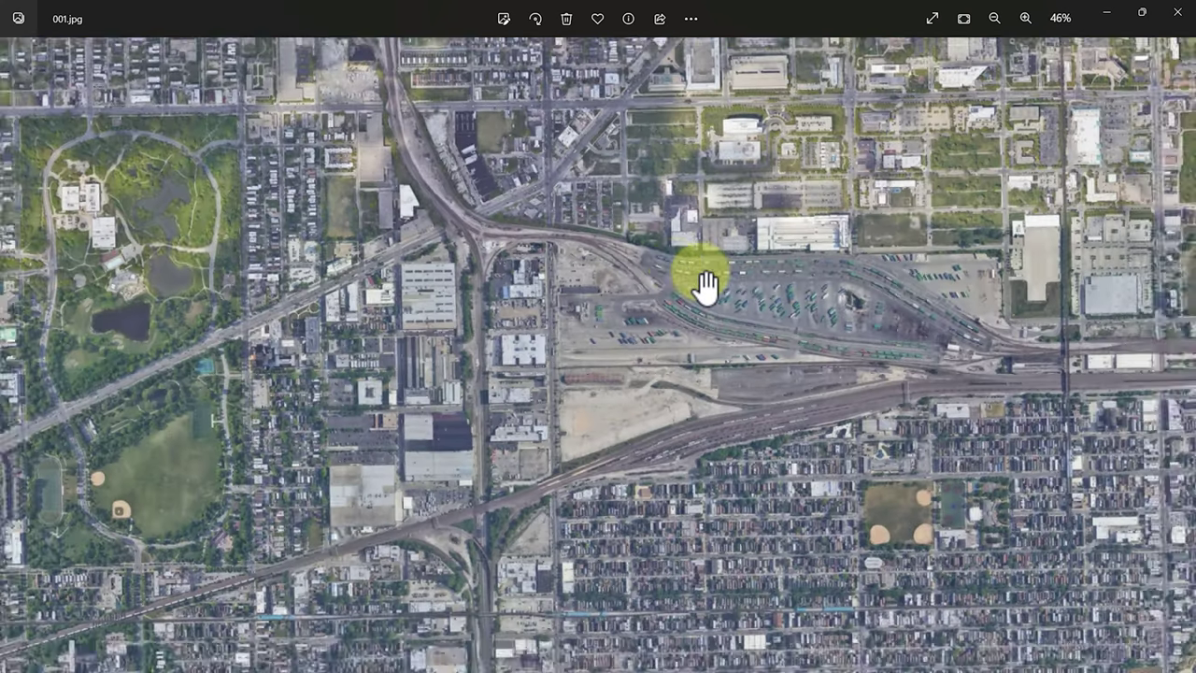
# Zoom back out to the full map, close Photos and minimize File Explorer.
pyautogui.click(995, 20)
pyautogui.click(995, 21)
pyautogui.click(995, 20)
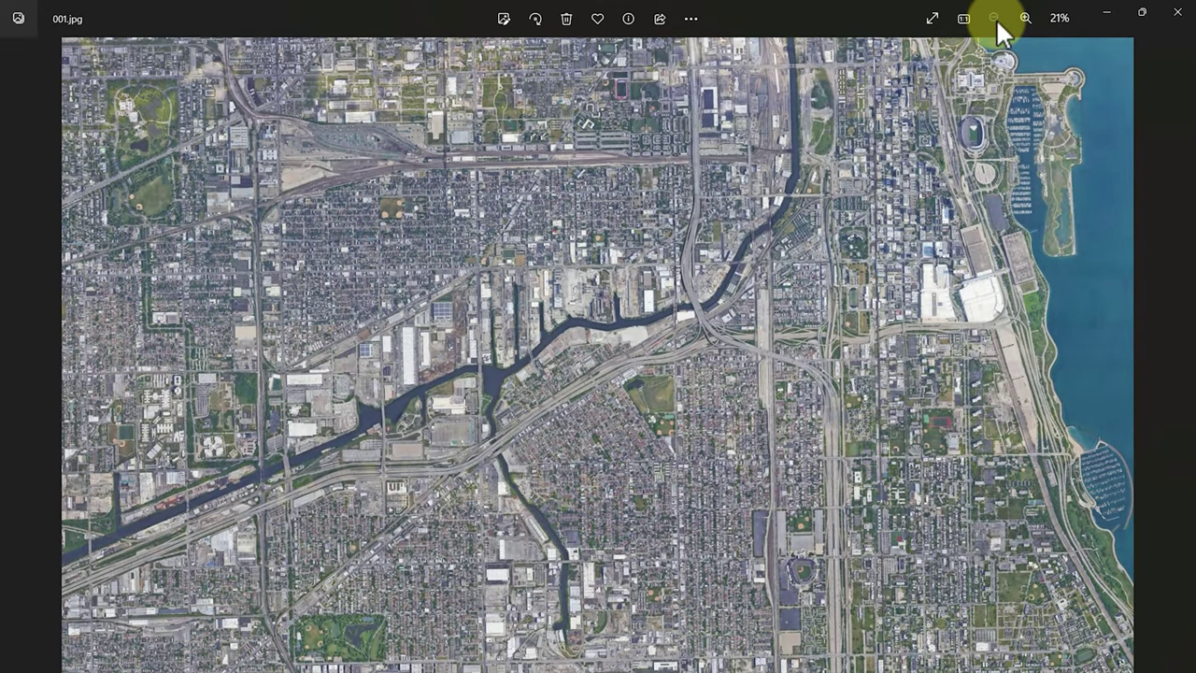
pyautogui.click(1180, 14)
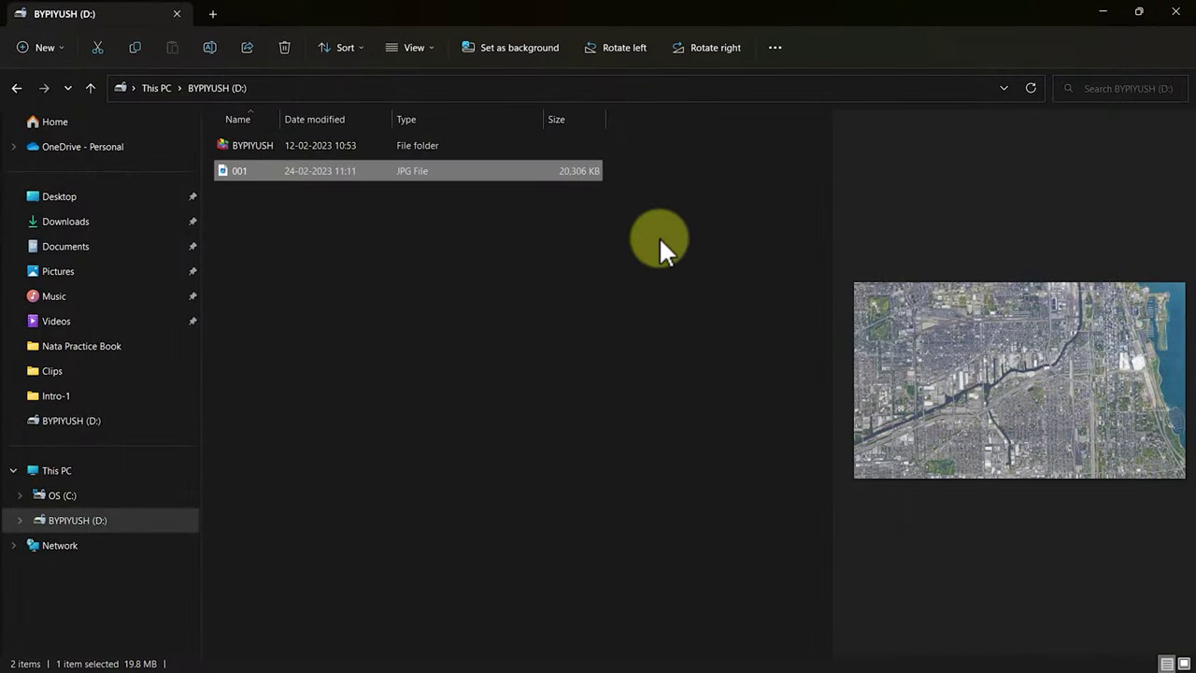
pyautogui.click(640, 258)
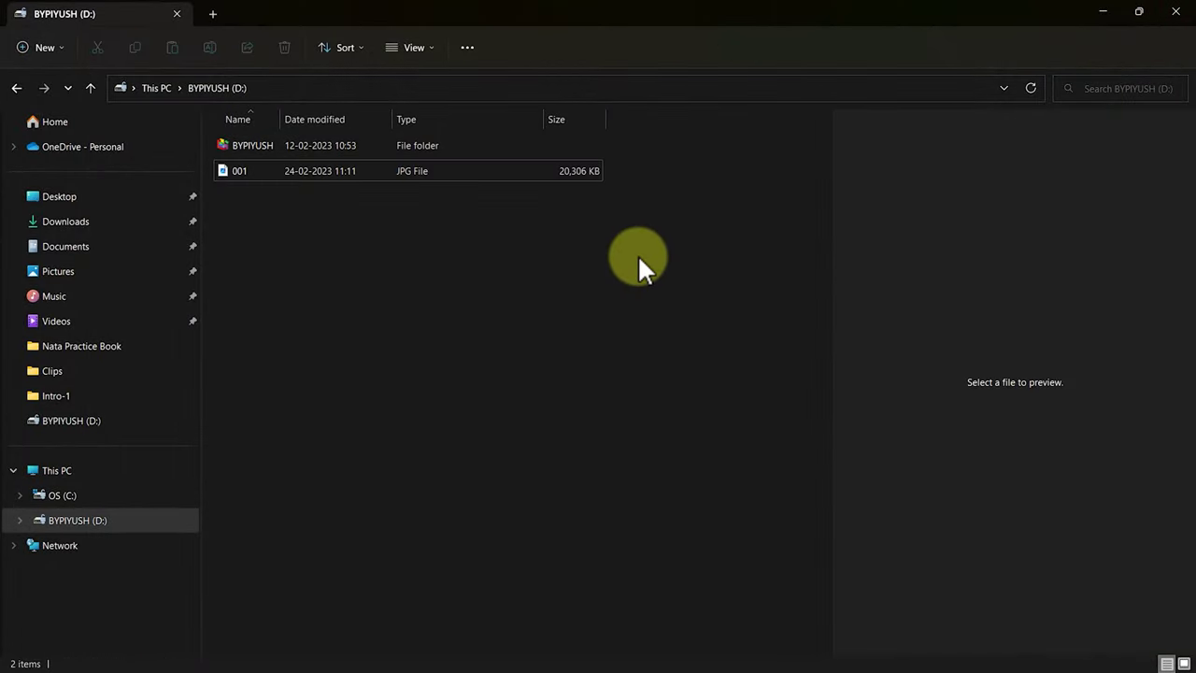
pyautogui.click(1091, 13)
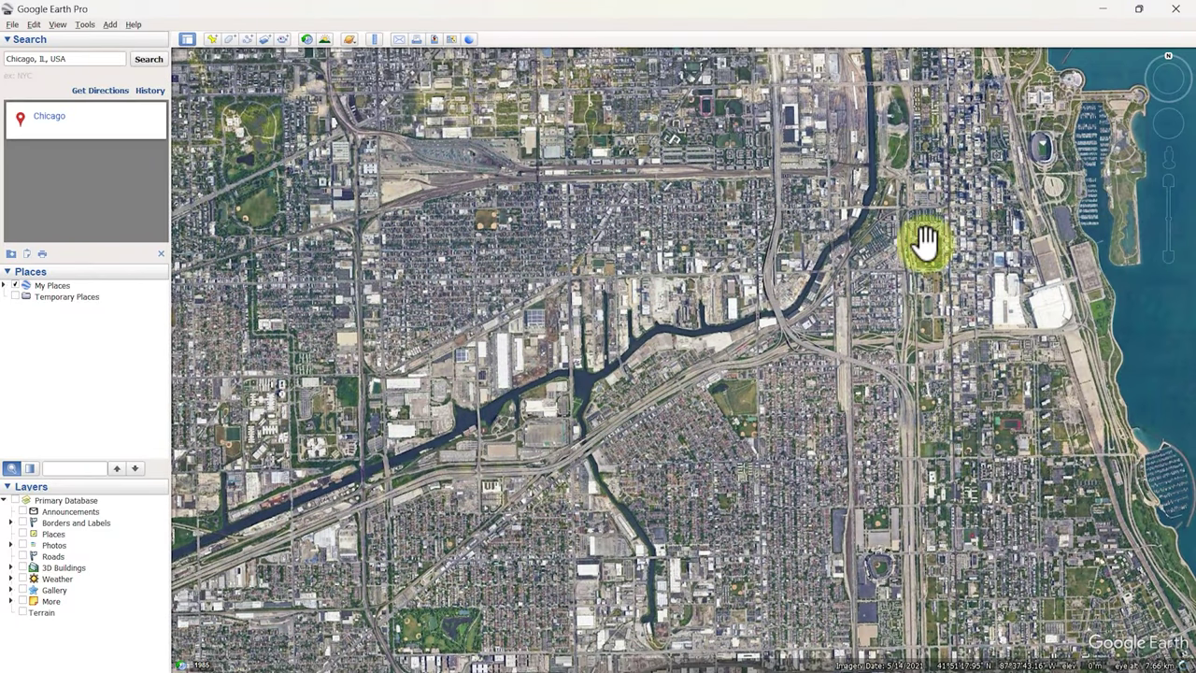
# Zoom in on the map and pan to frame the South Branch through Soldier Field.
pyautogui.doubleClick(882, 267)
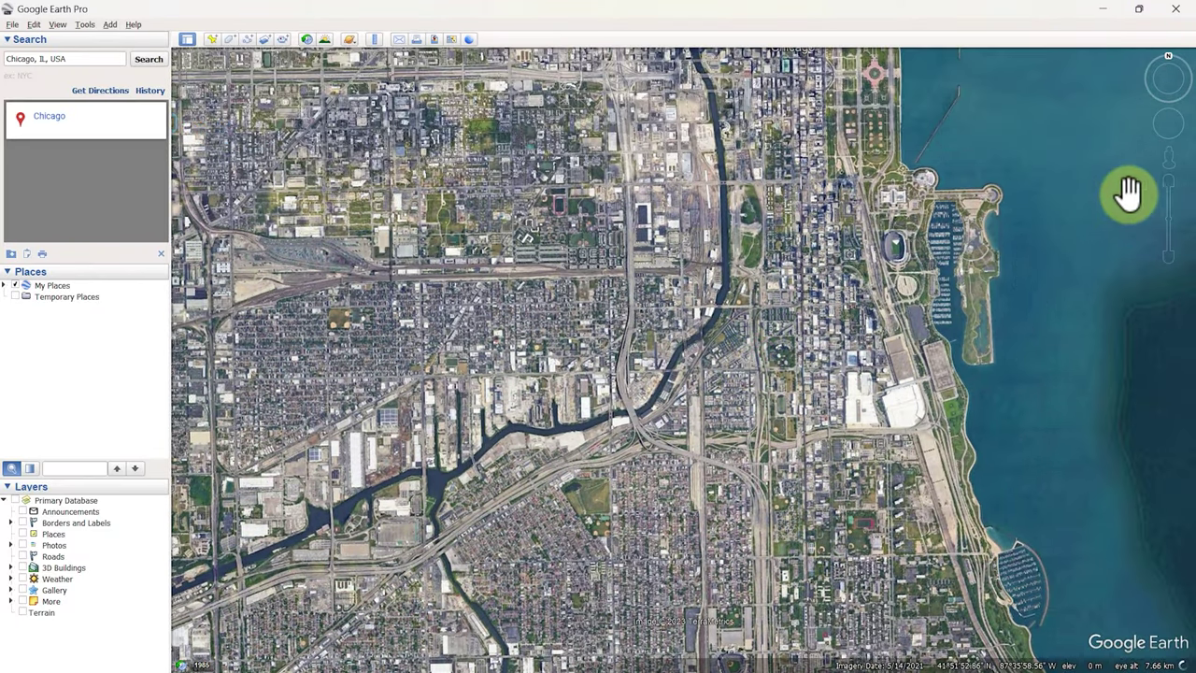
pyautogui.moveTo(1168, 184); pyautogui.dragTo(1168, 177)
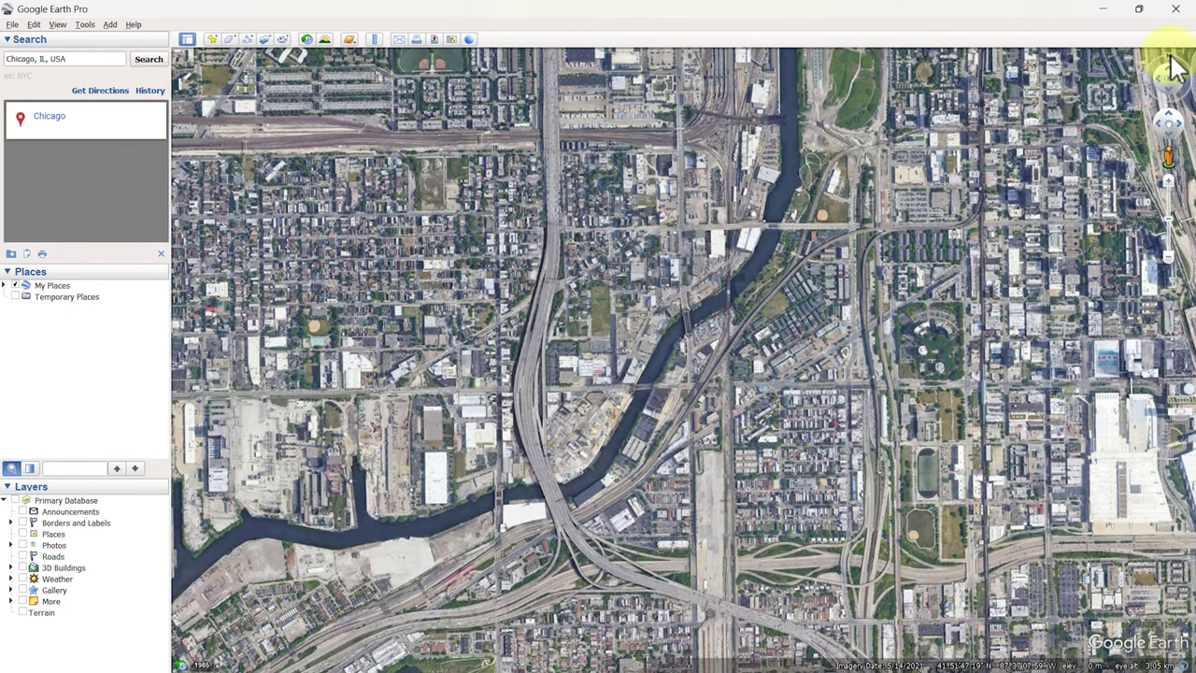
pyautogui.moveTo(1168, 219); pyautogui.dragTo(969, 315)
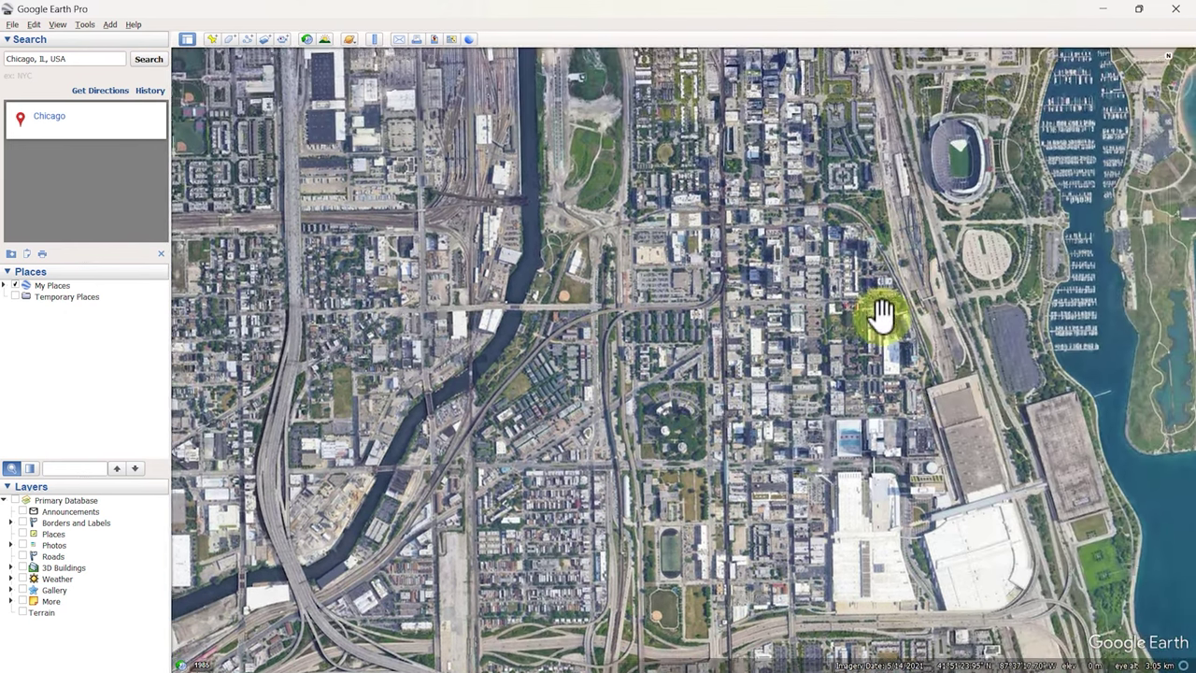
pyautogui.moveTo(881, 316); pyautogui.dragTo(822, 419)
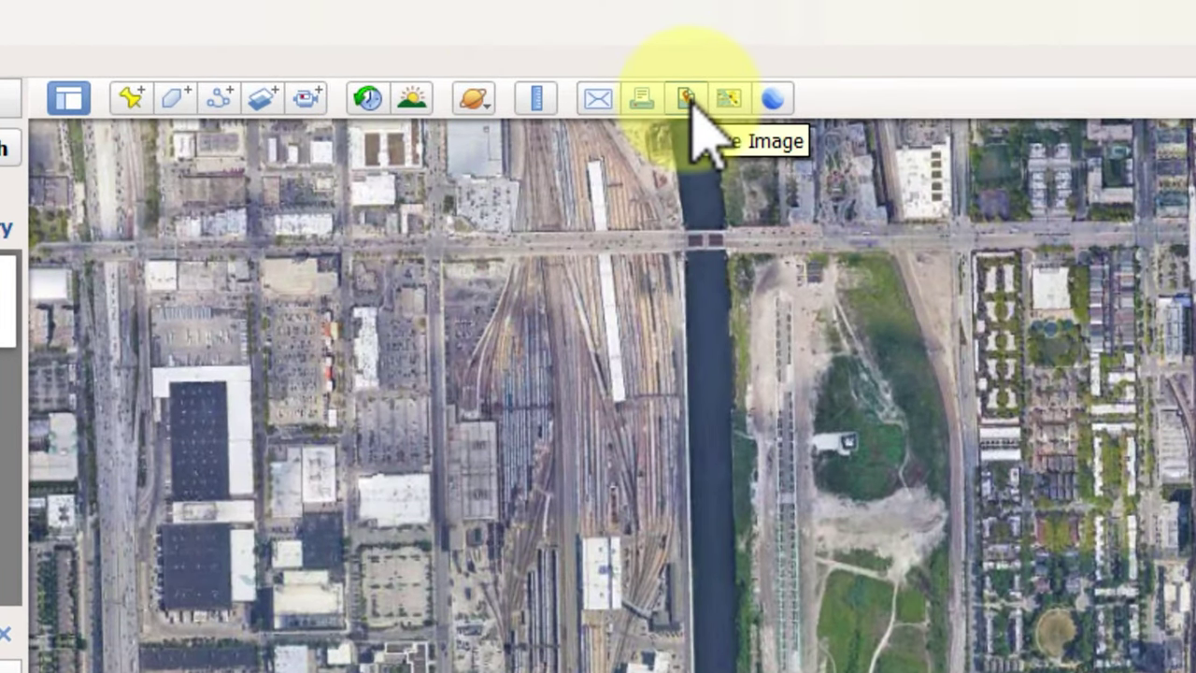
# Review Map Options, then save the closer view as a second image on drive D.
pyautogui.click(687, 98)
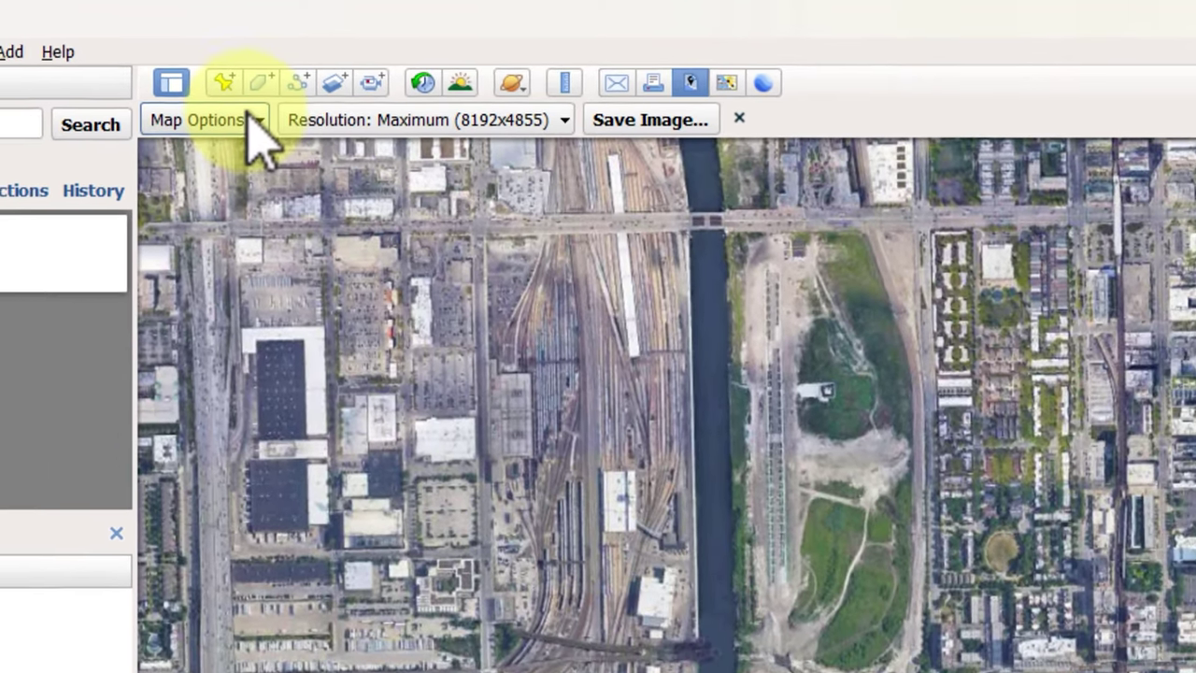
pyautogui.click(164, 141)
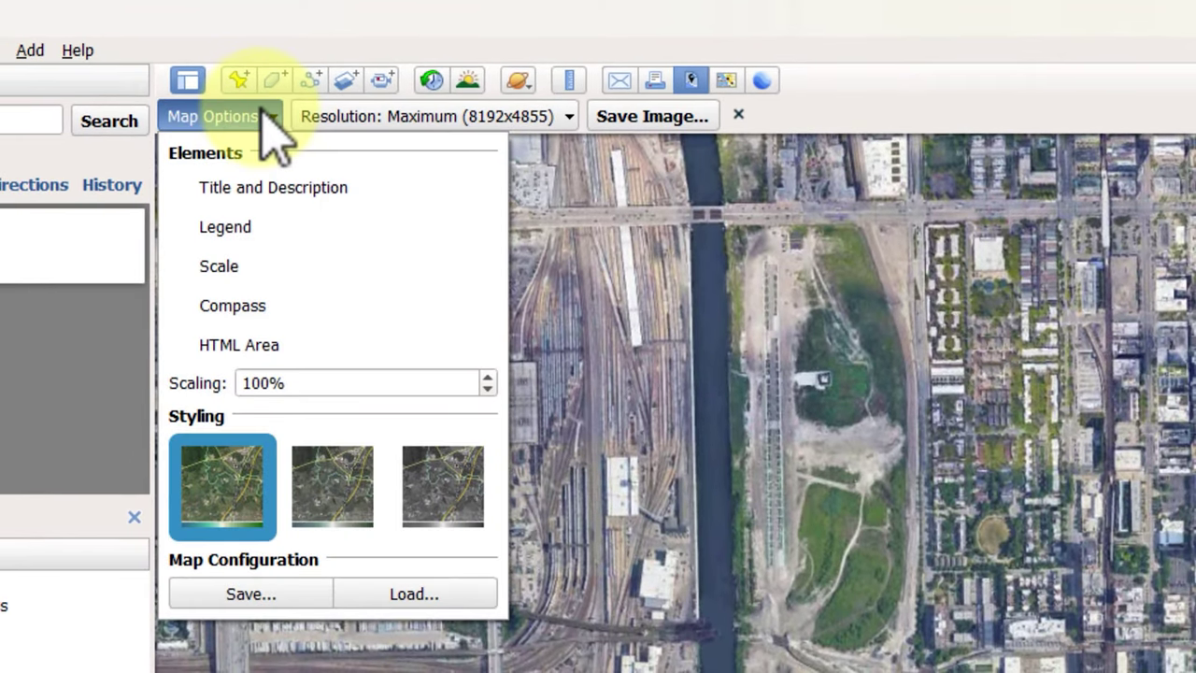
pyautogui.click(258, 118)
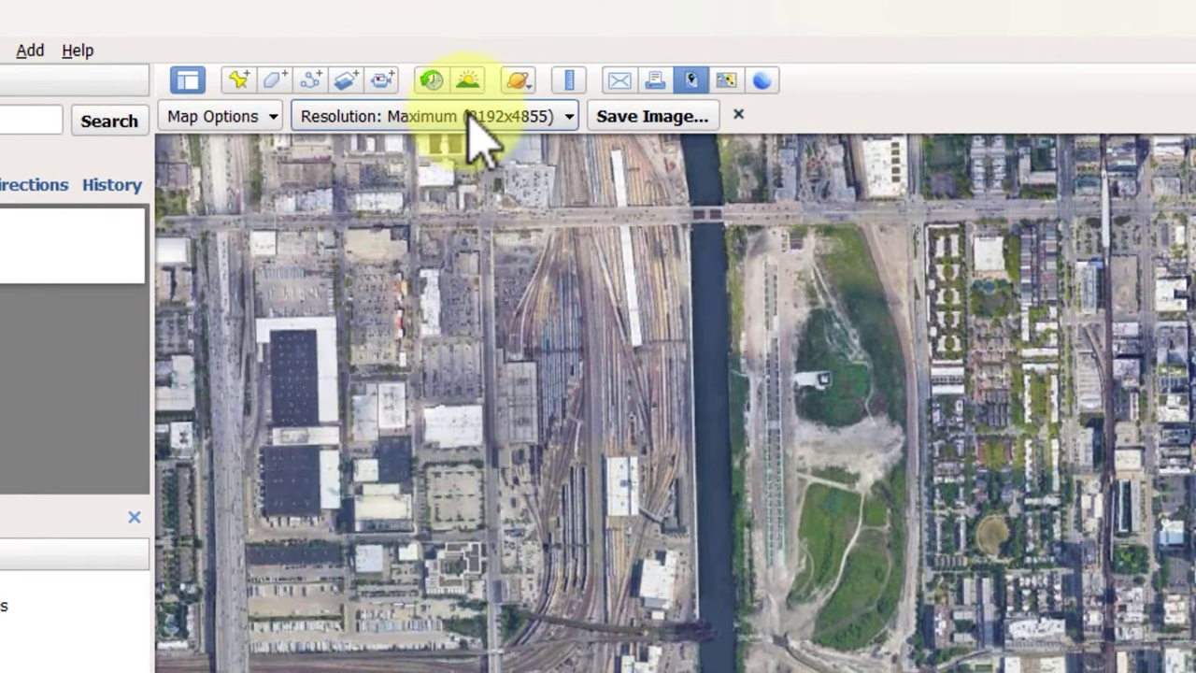
pyautogui.click(649, 117)
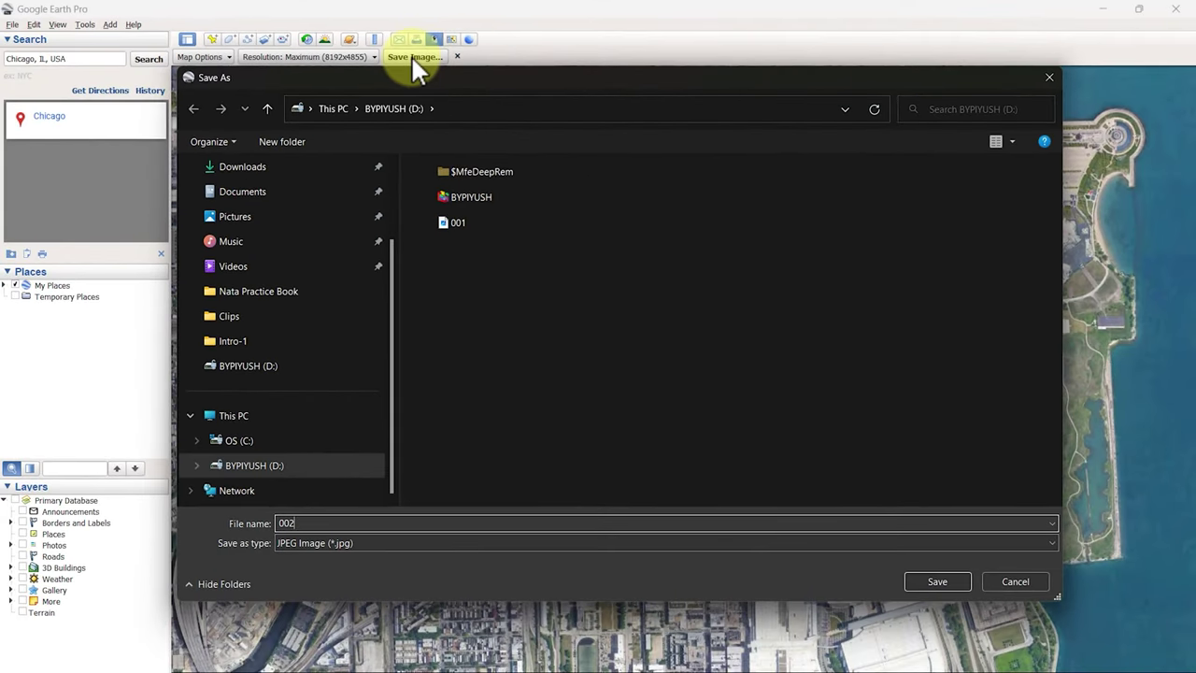
pyautogui.press('Return')
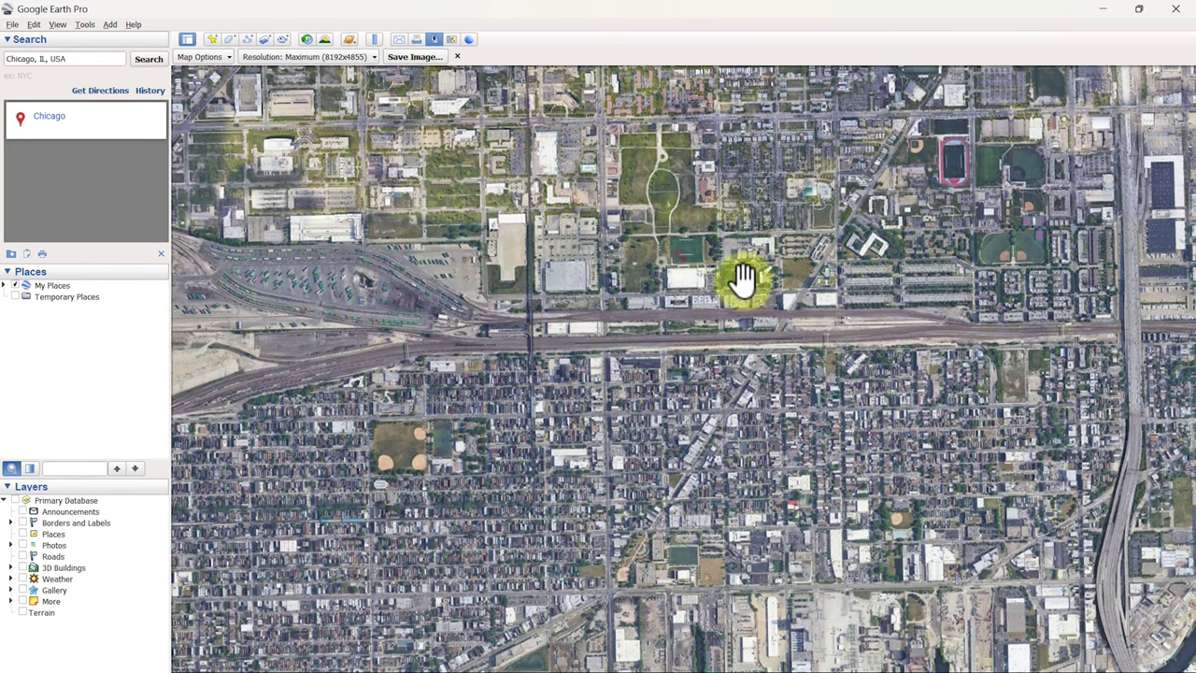
# Save the map views as tiles 003 and 007, then pan the map south.
pyautogui.click(419, 56)
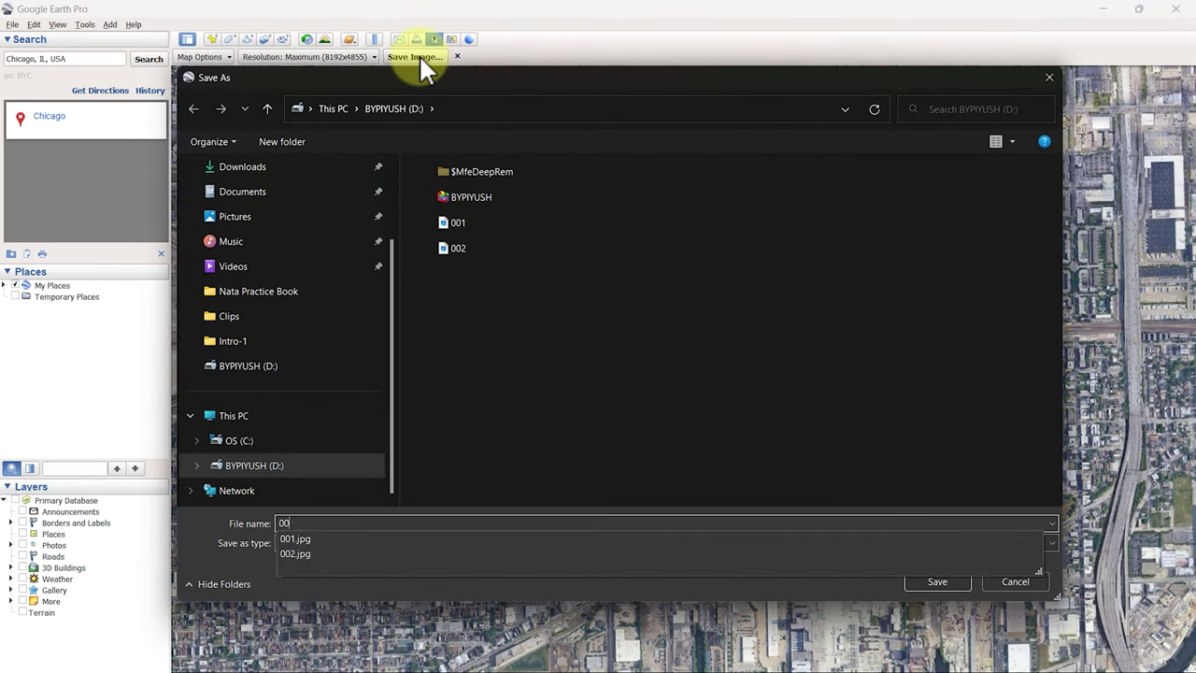
pyautogui.write('3')
pyautogui.press('Return')
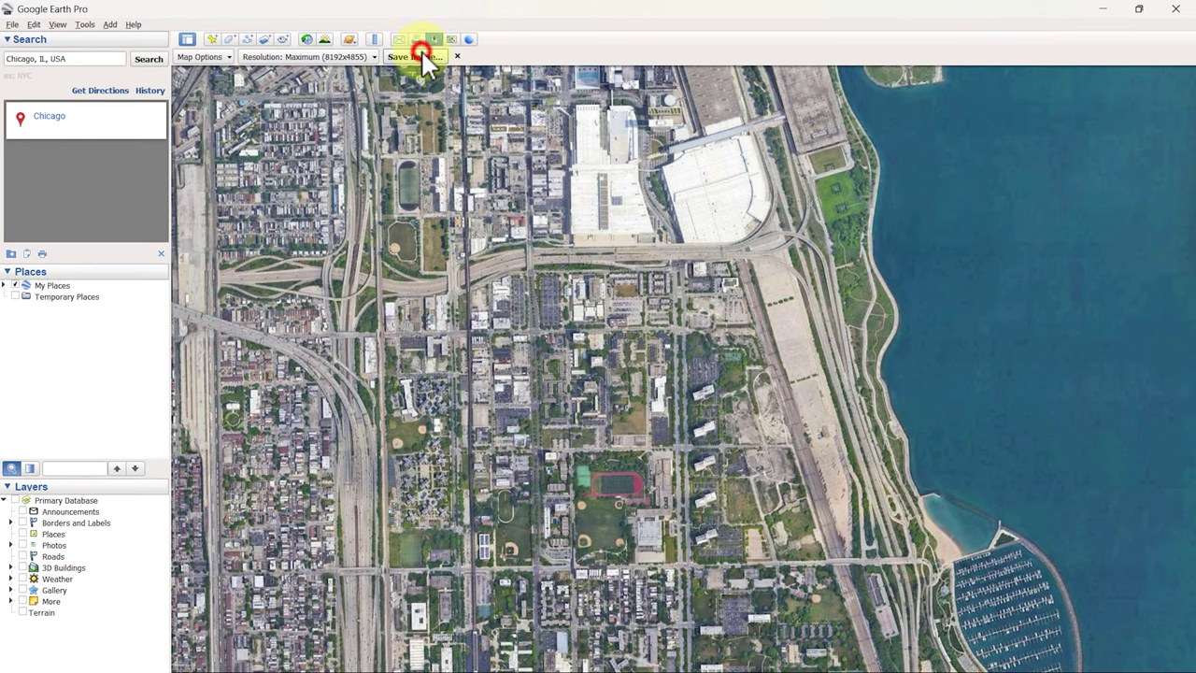
pyautogui.click(422, 53)
pyautogui.write('00')
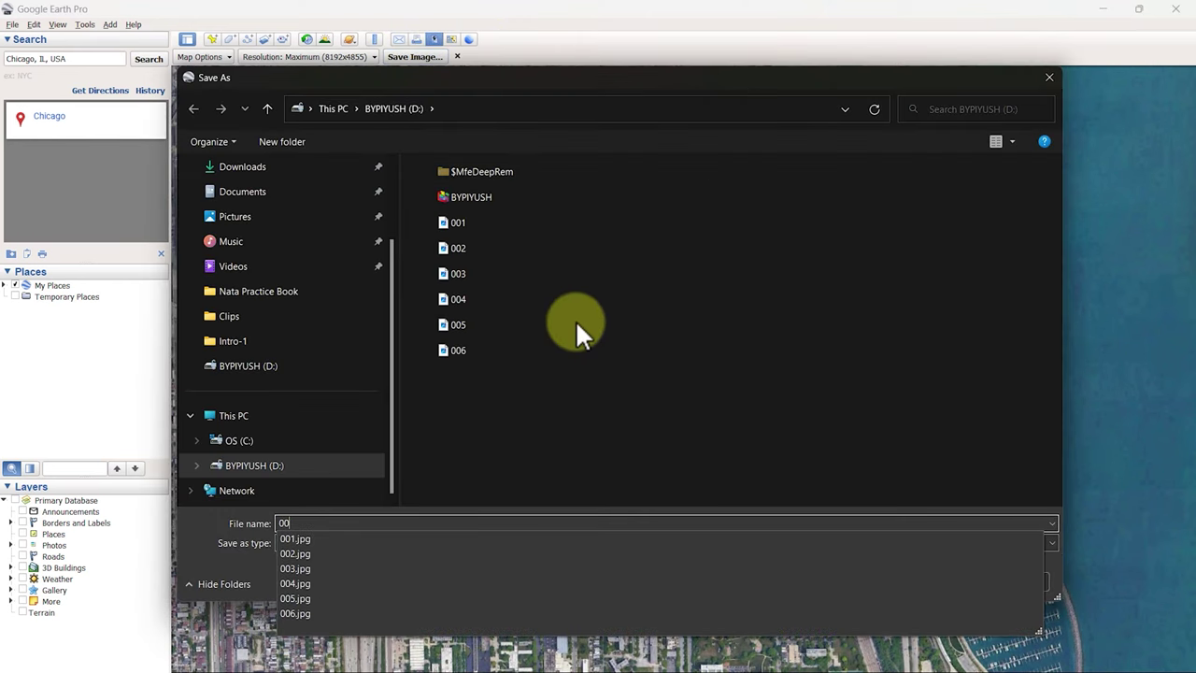
pyautogui.write('7')
pyautogui.press('Return')
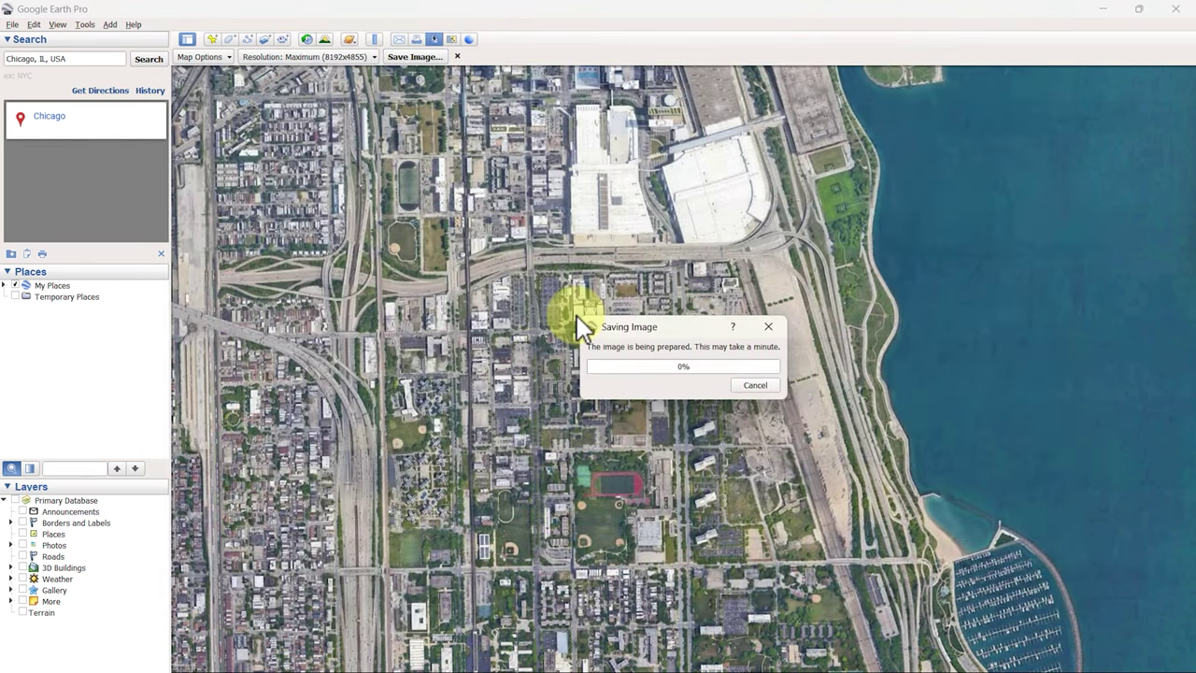
pyautogui.press('Down')
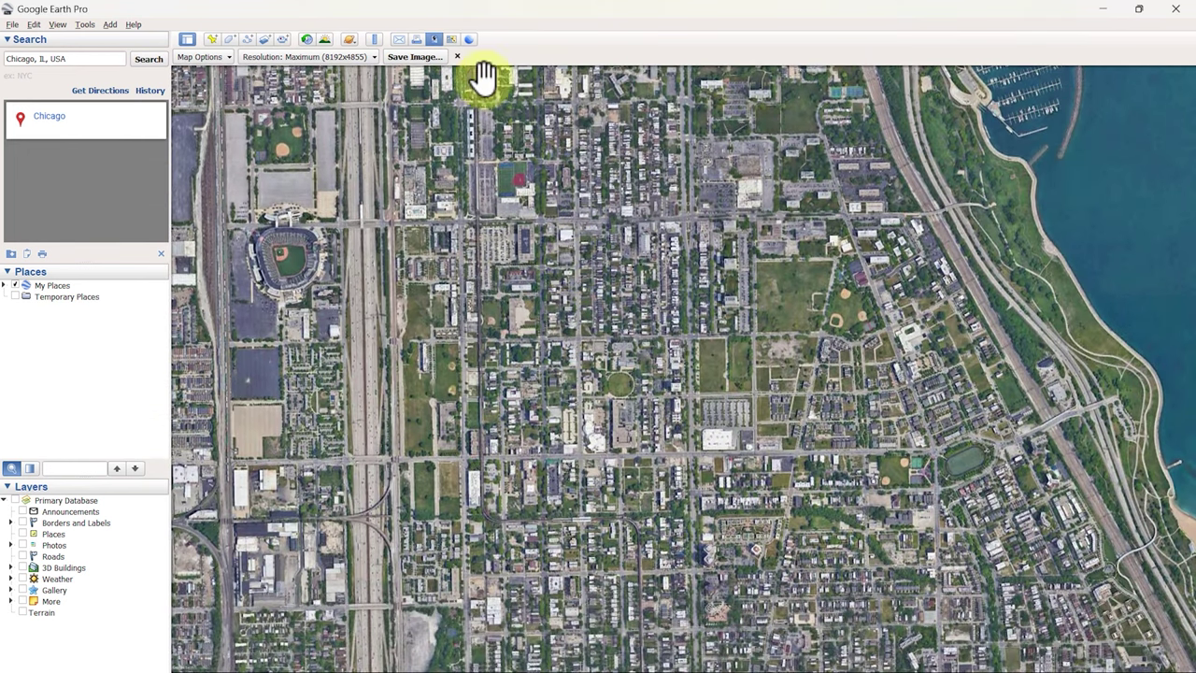
# Save the next three map views as tiles 008, 009 and 010.
pyautogui.click(434, 59)
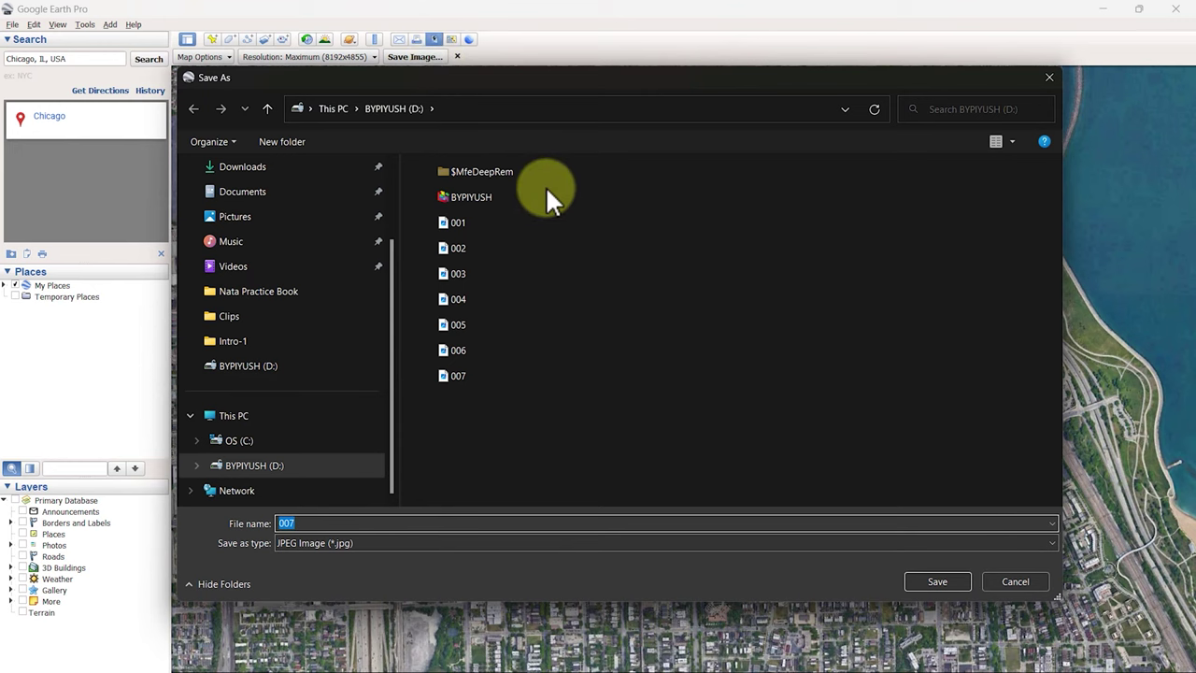
pyautogui.write('008')
pyautogui.press('Return')
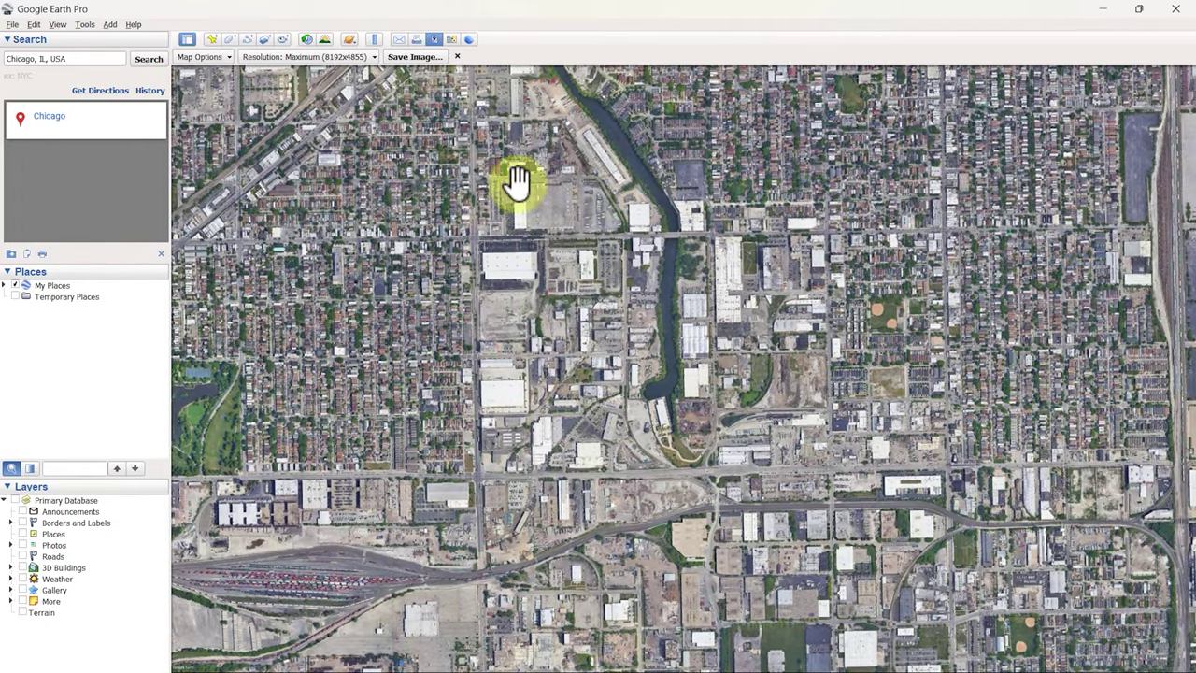
pyautogui.click(426, 58)
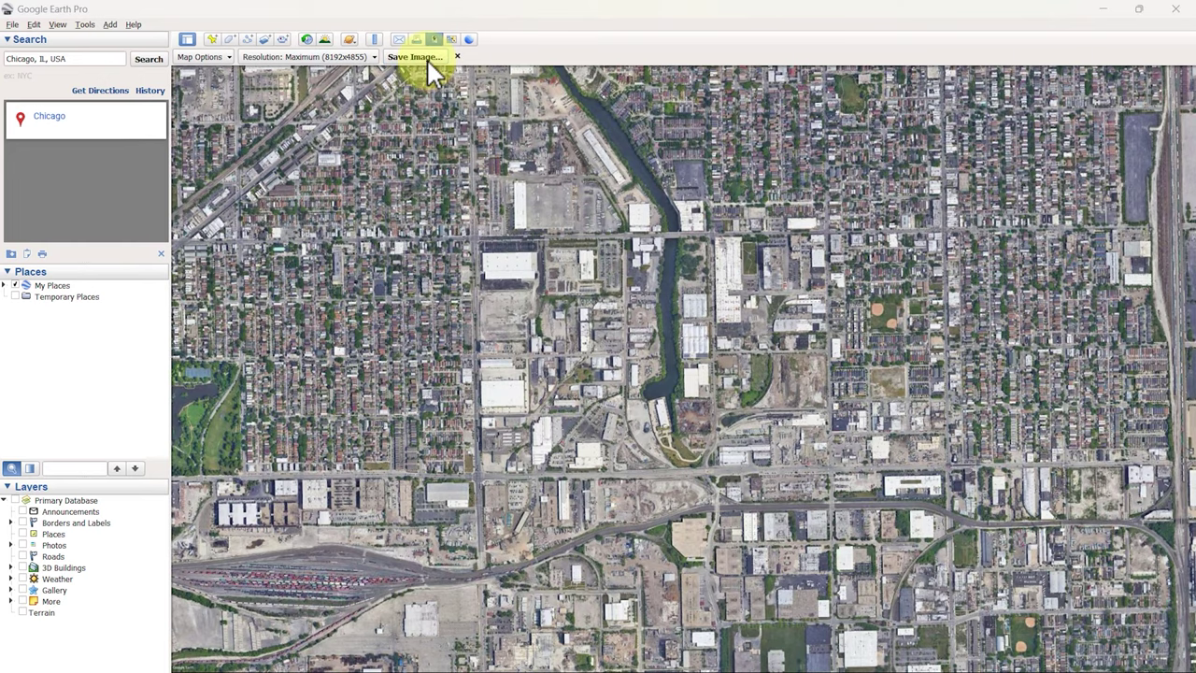
pyautogui.write('009')
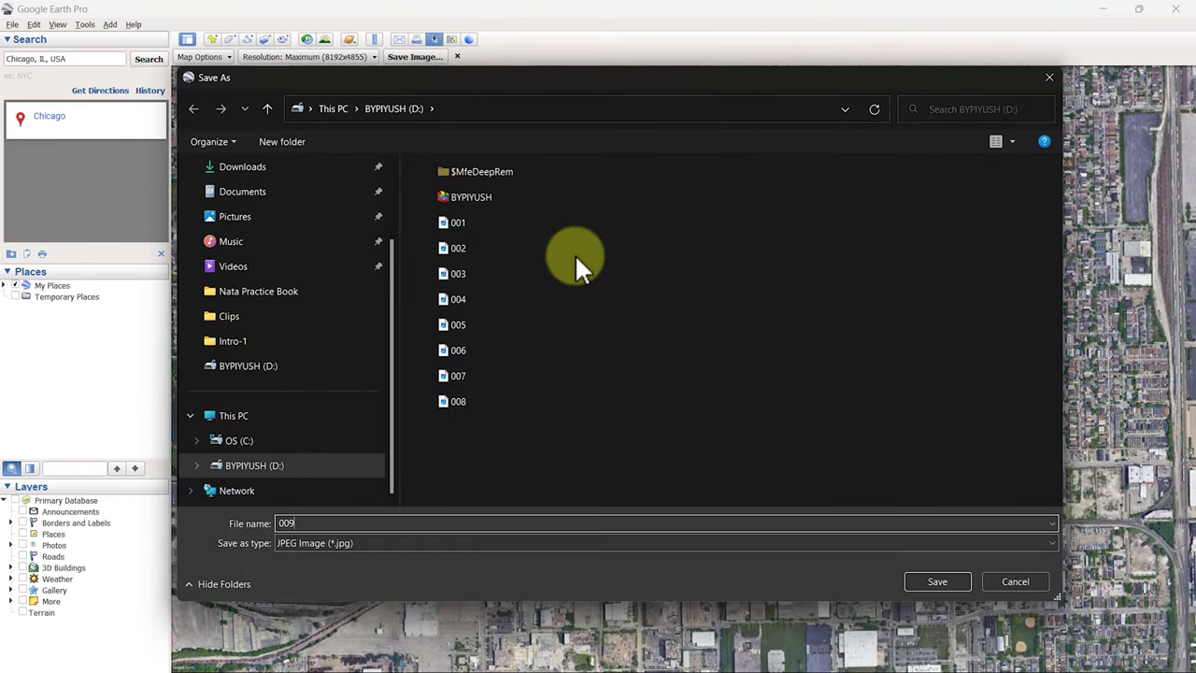
pyautogui.press('Return')
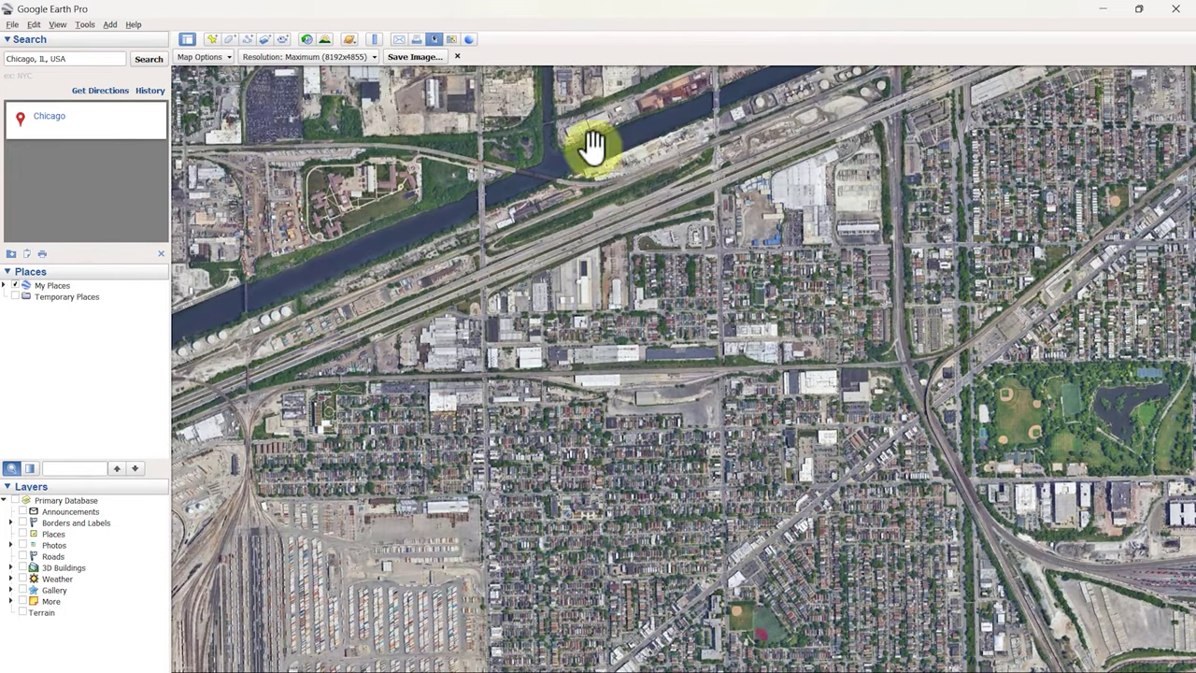
pyautogui.click(408, 56)
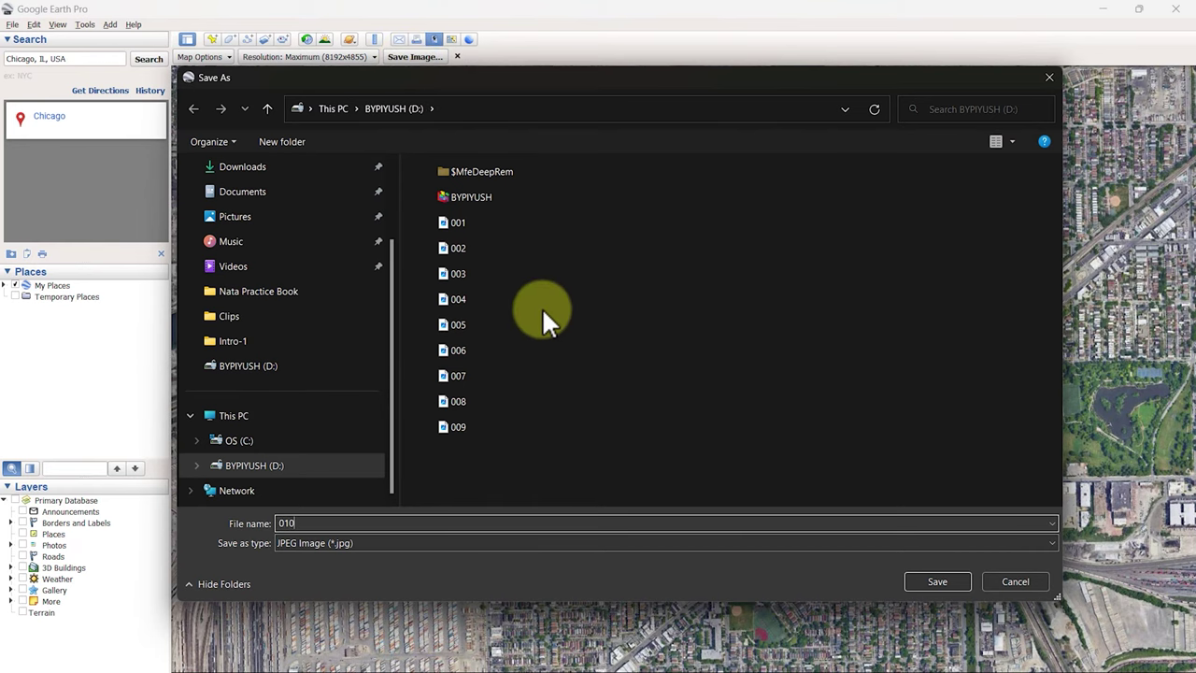
pyautogui.press('Return')
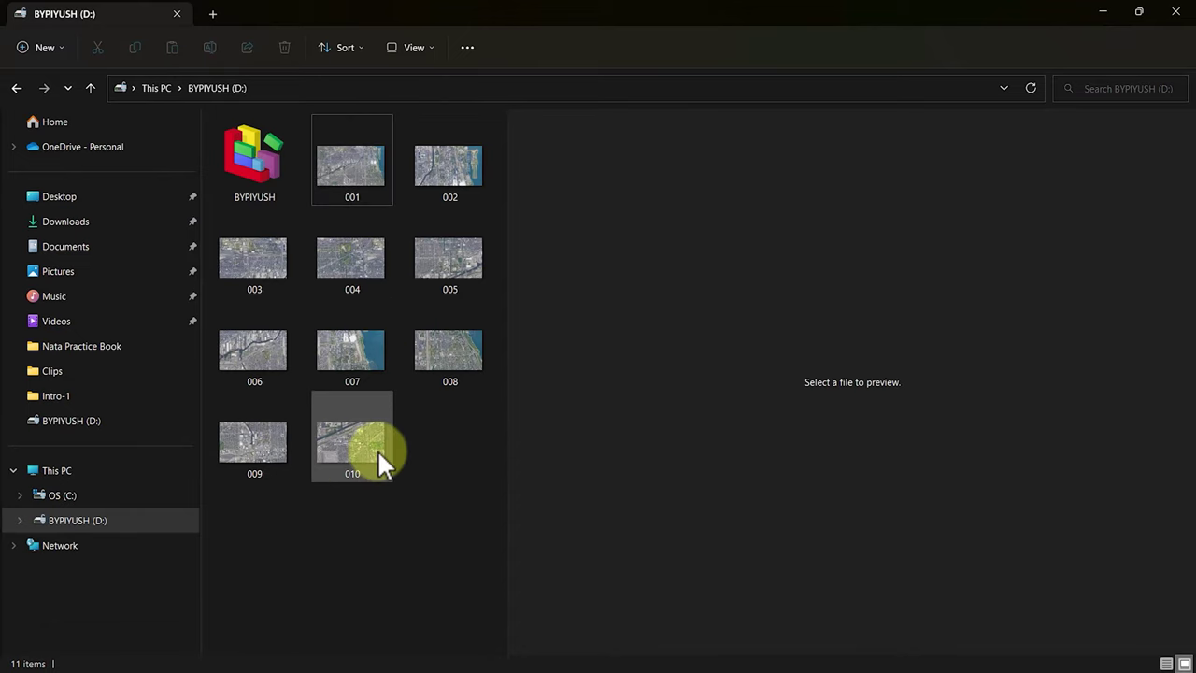
# Preview tiles 001–004 and check their 8192 x 4855 dimensions and file sizes.
pyautogui.click(344, 185)
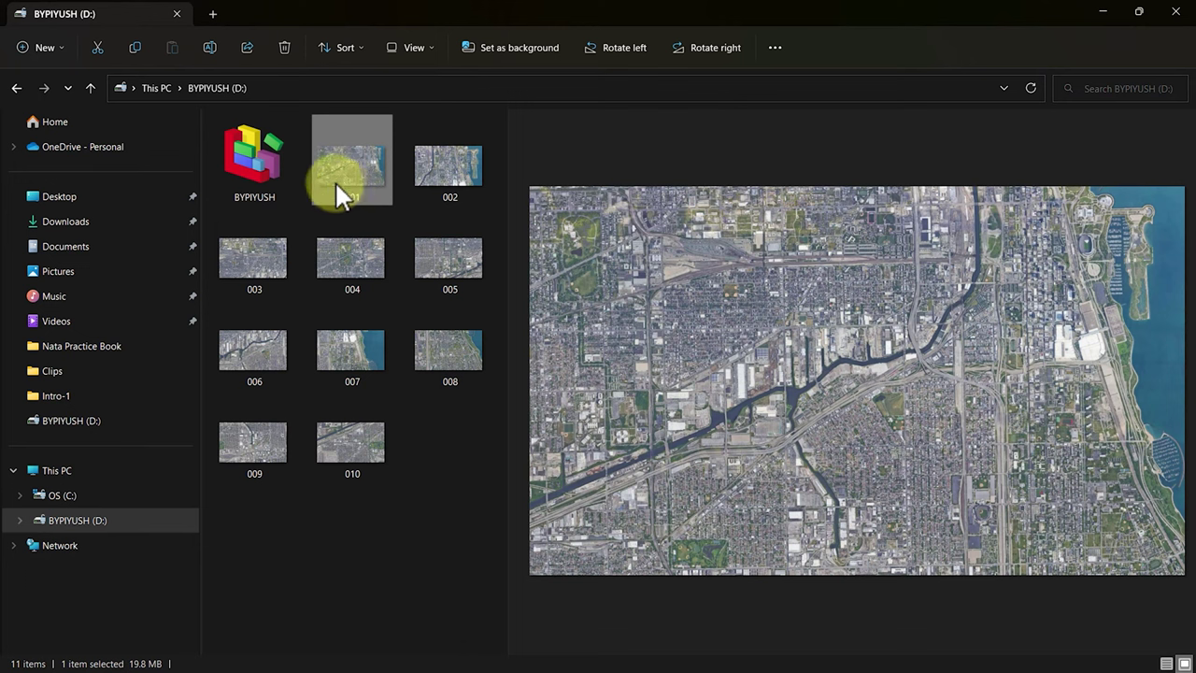
pyautogui.moveTo(348, 164)
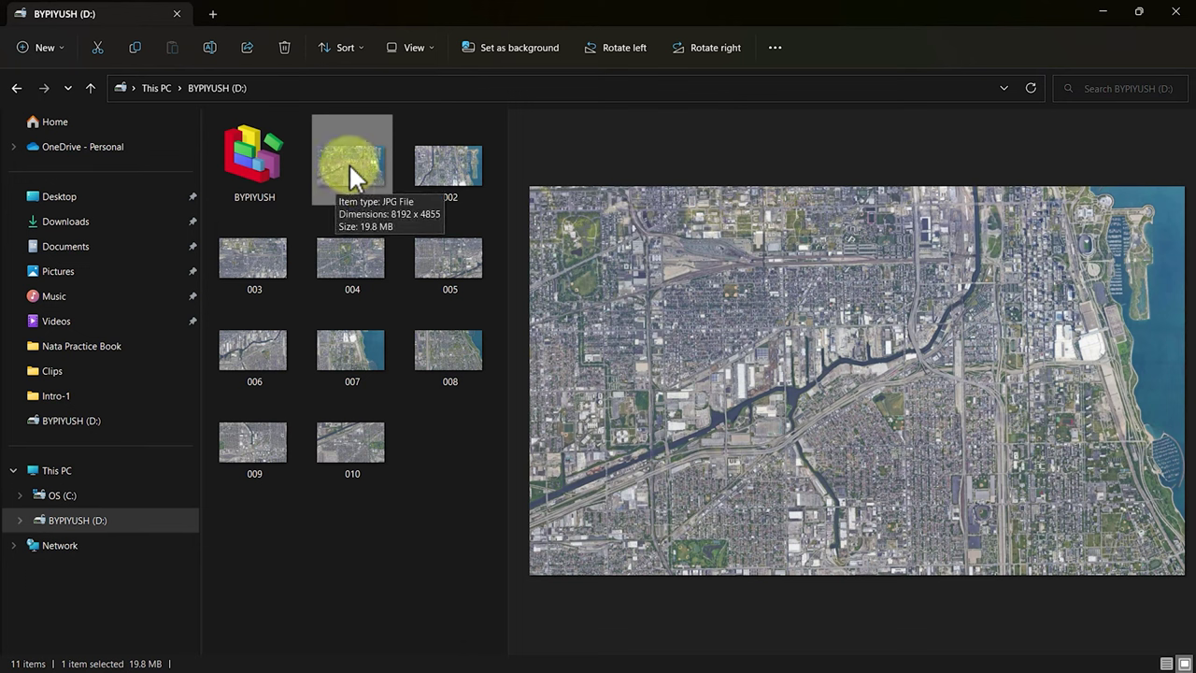
pyautogui.click(446, 174)
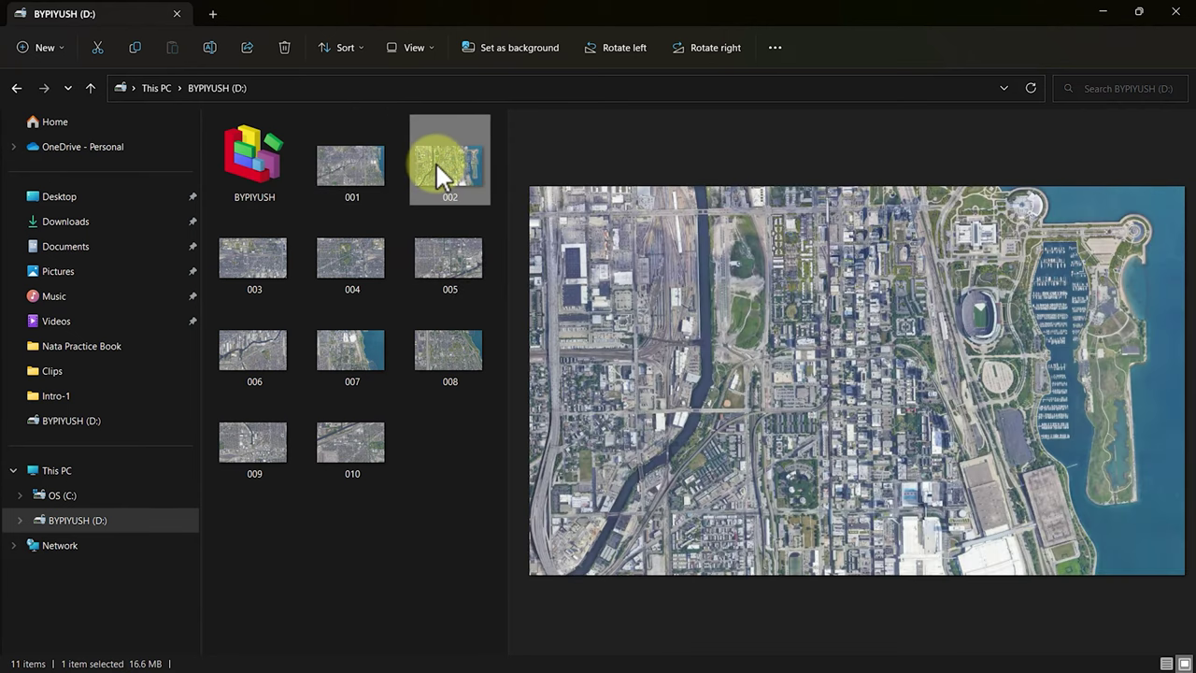
pyautogui.moveTo(436, 161)
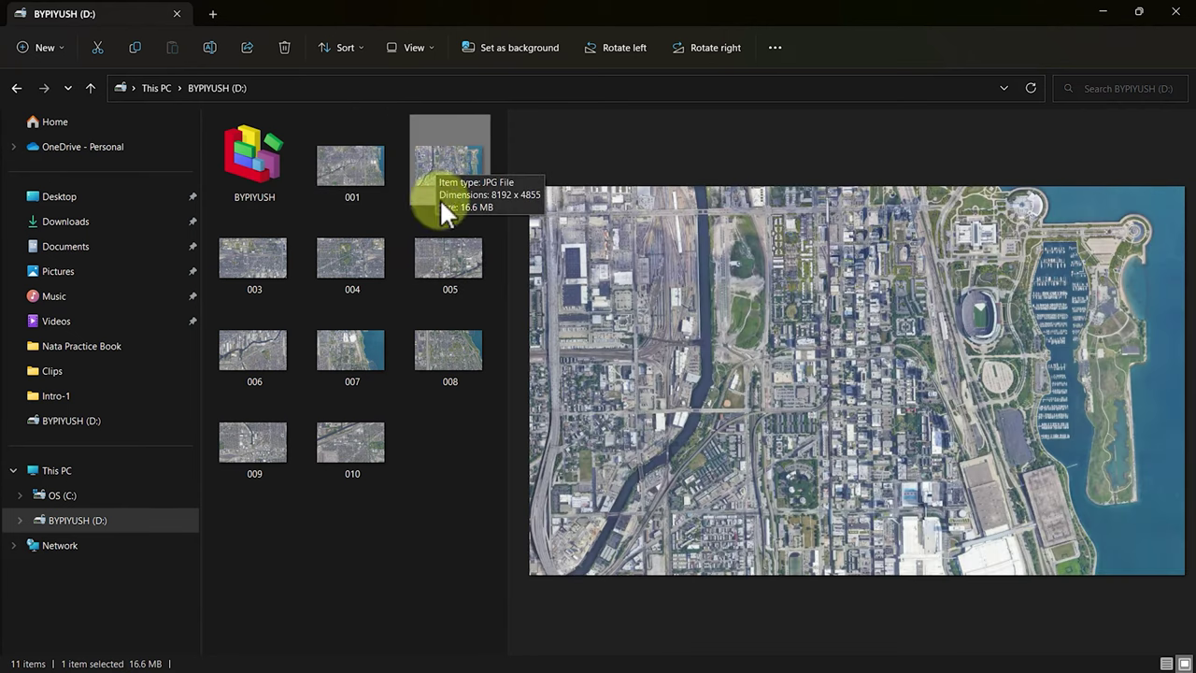
pyautogui.moveTo(444, 258)
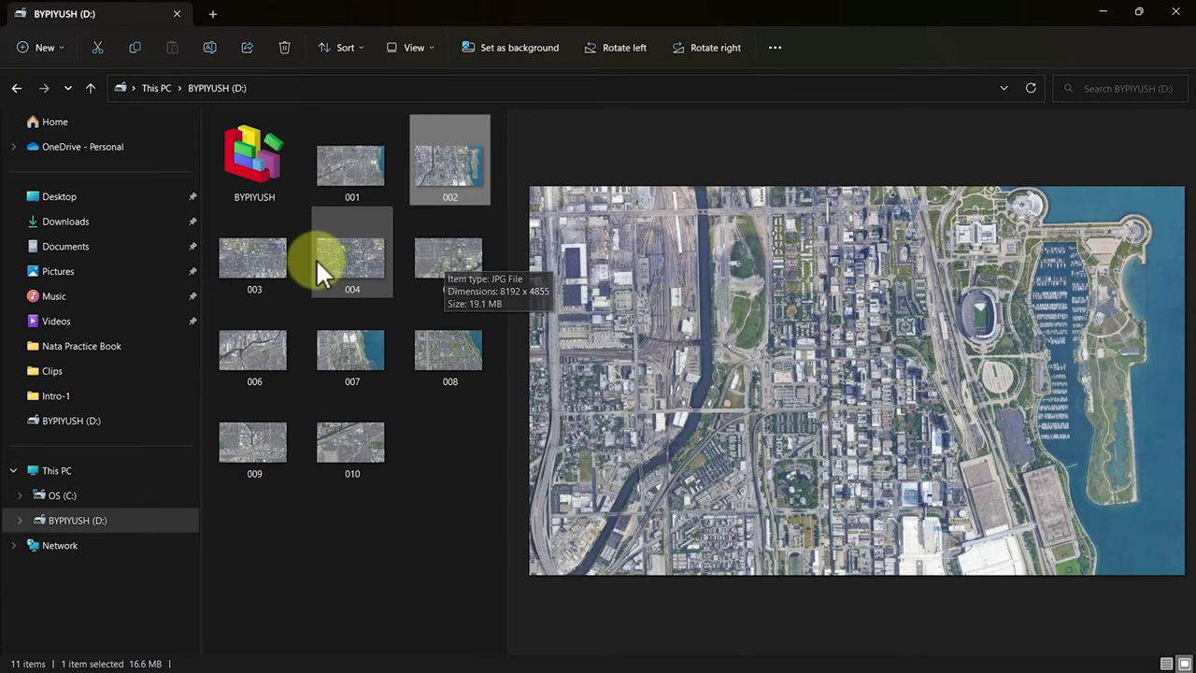
pyautogui.click(262, 260)
pyautogui.click(351, 258)
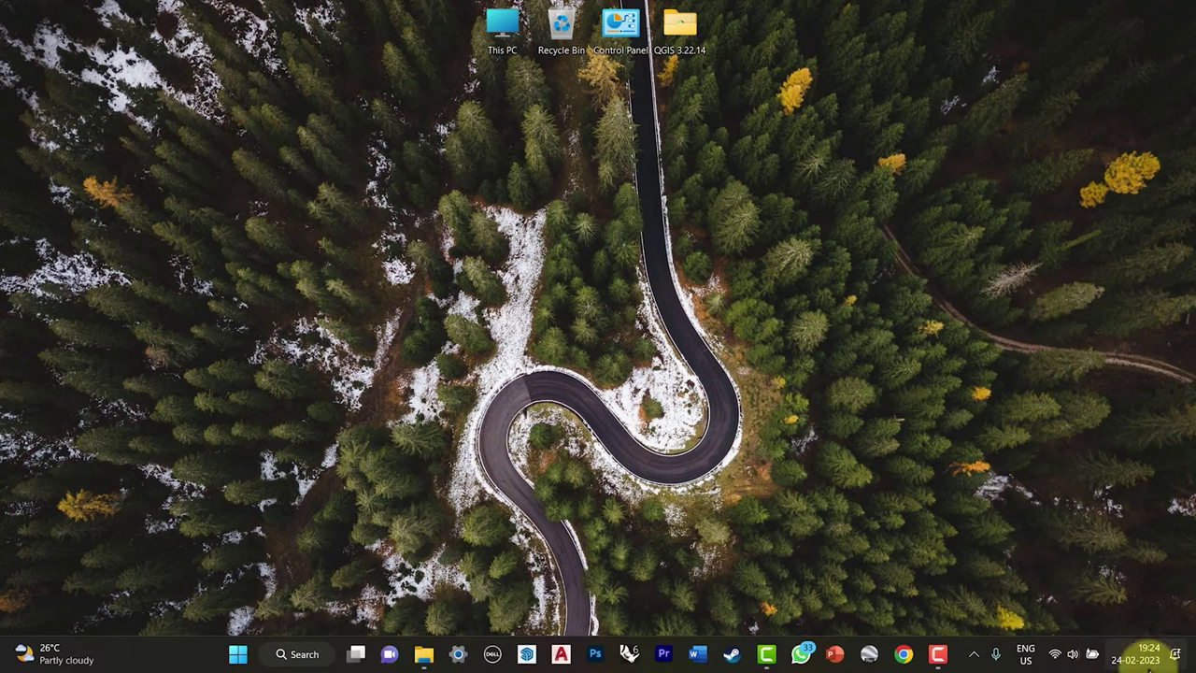
# Launch Photoshop and set up a new 72 × 36 inch, 300 ppi document named High Res Map Print.
pyautogui.click(595, 654)
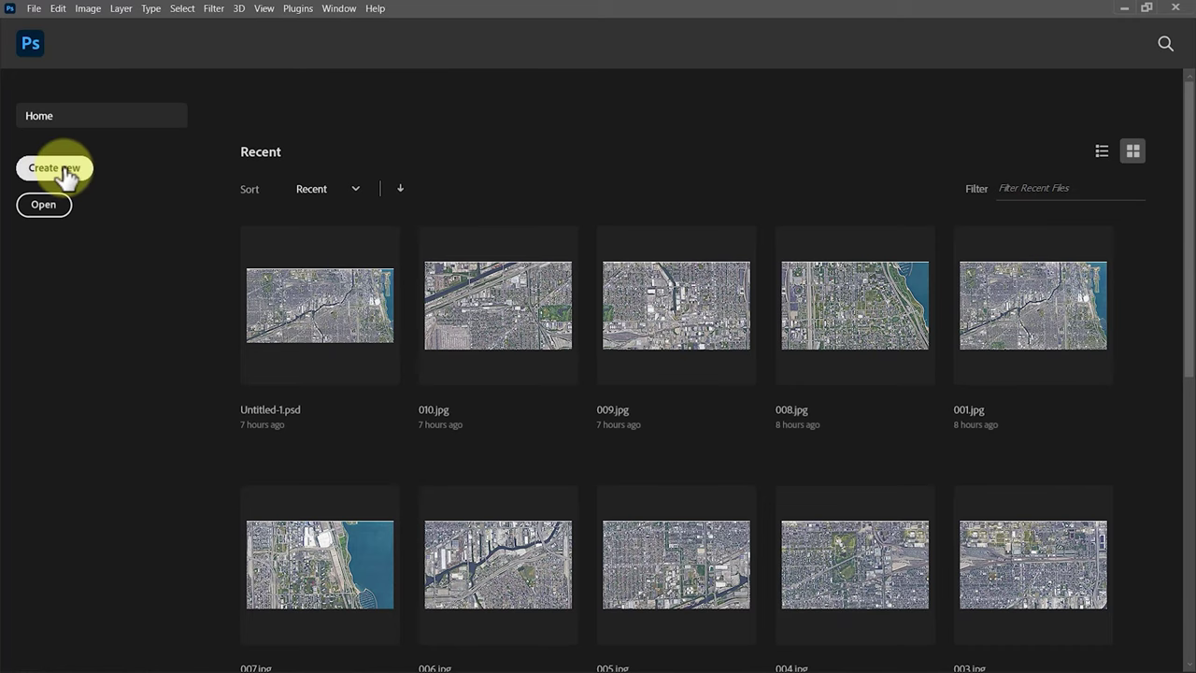
pyautogui.click(66, 174)
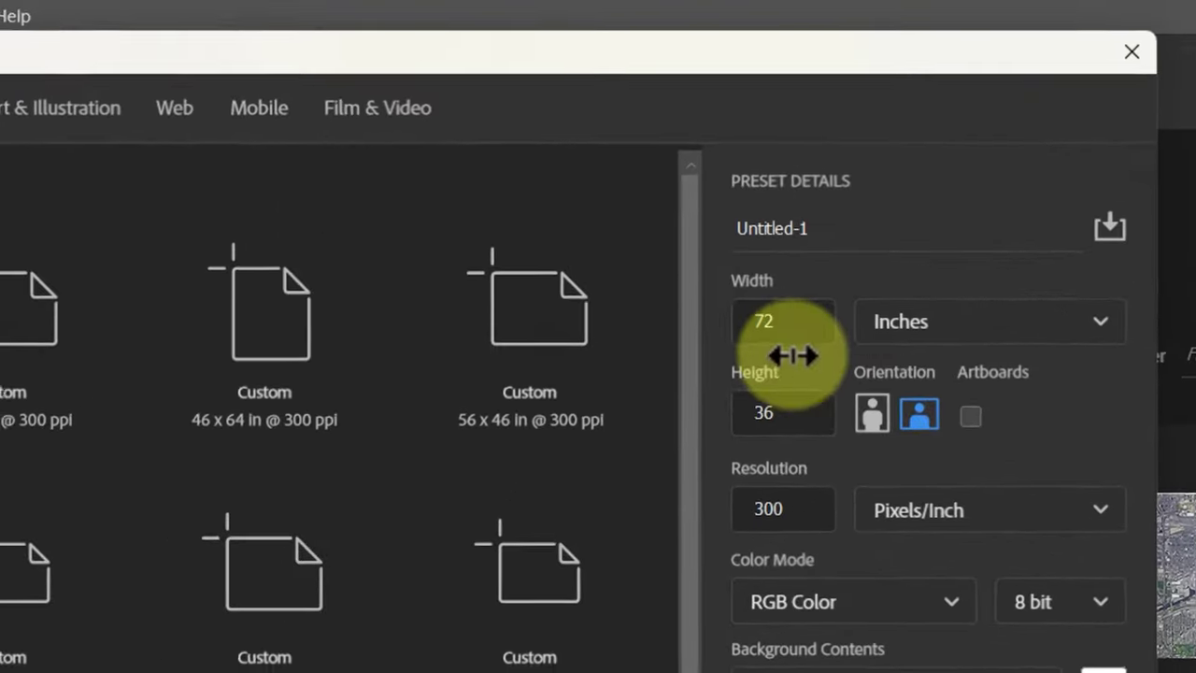
pyautogui.click(782, 341)
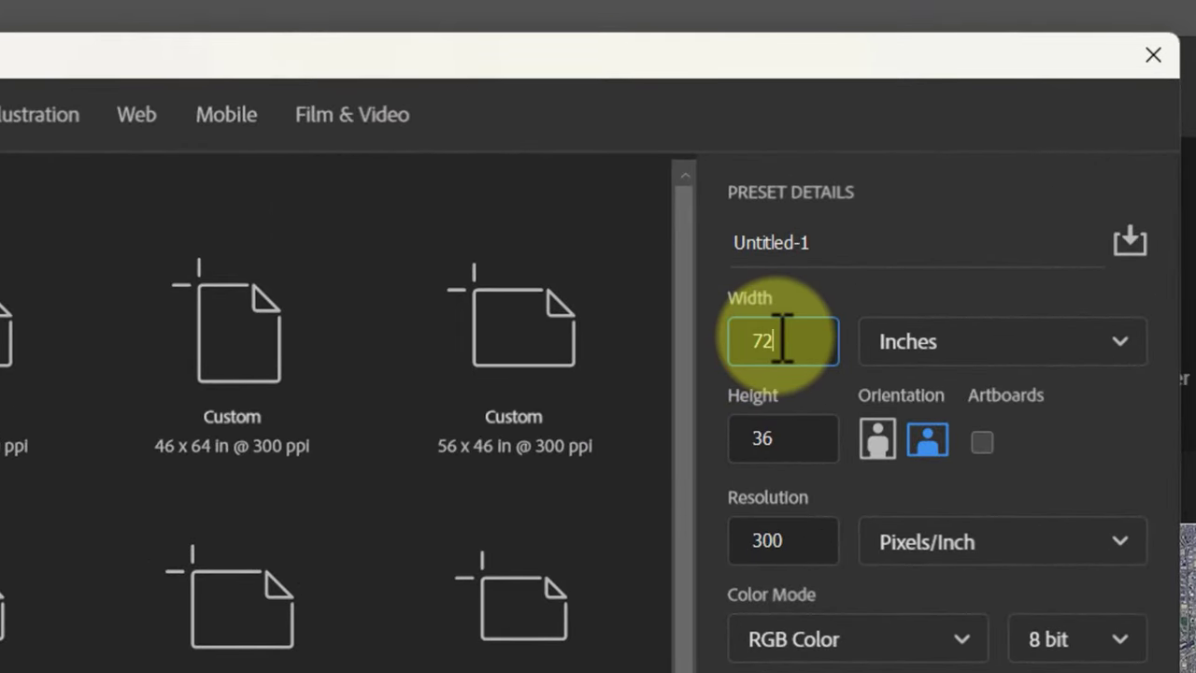
pyautogui.click(954, 344)
pyautogui.click(949, 345)
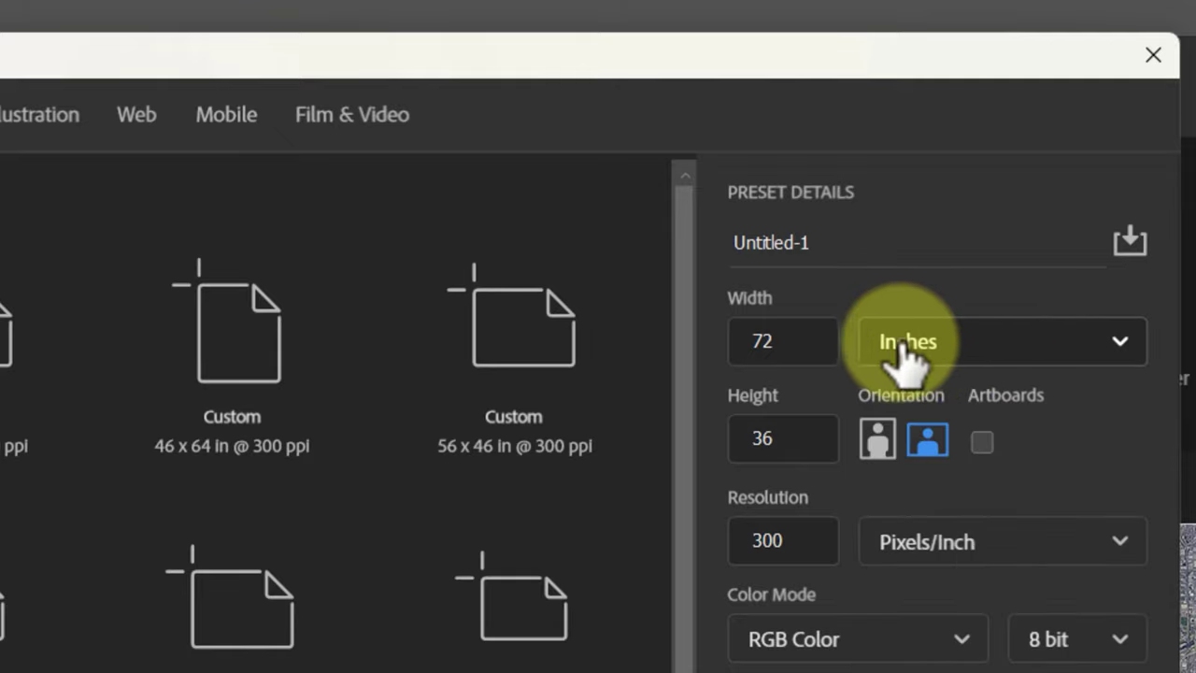
pyautogui.click(780, 447)
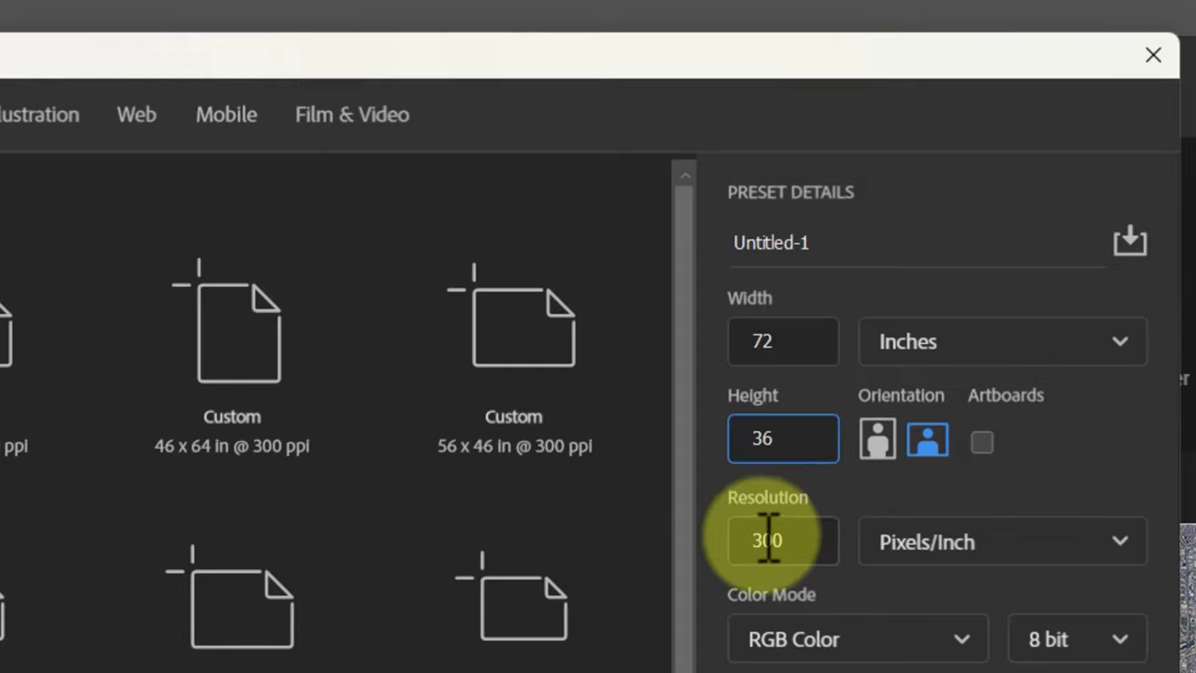
pyautogui.moveTo(795, 539); pyautogui.dragTo(765, 541)
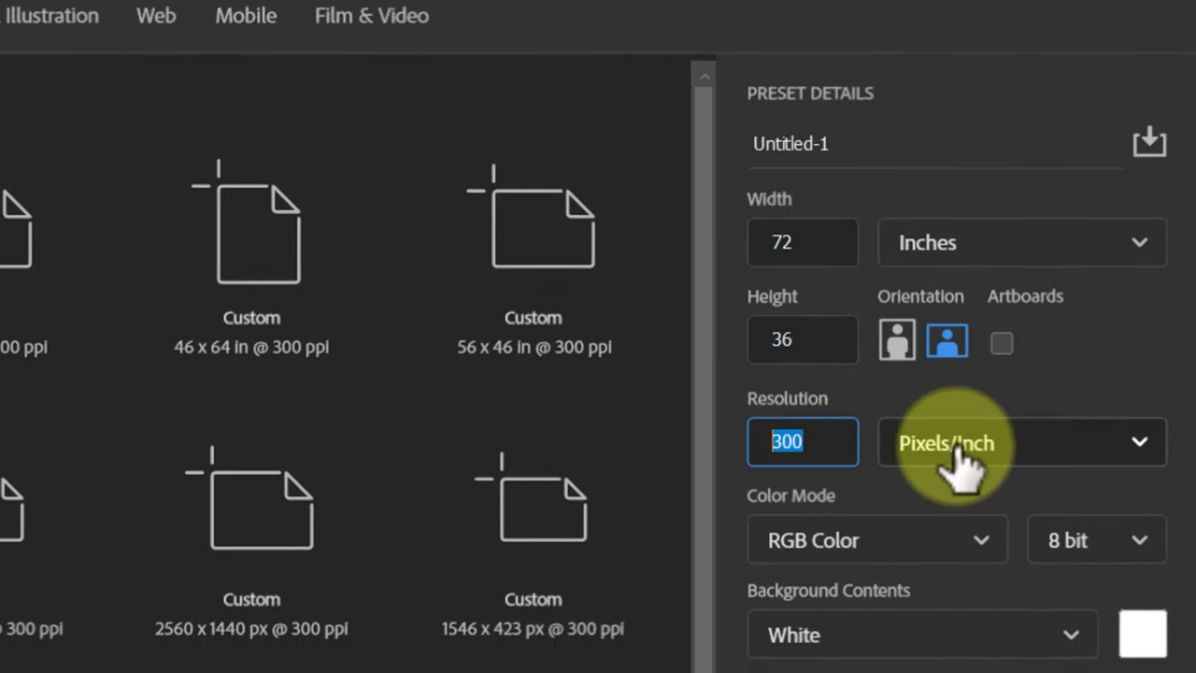
pyautogui.click(942, 482)
pyautogui.click(979, 503)
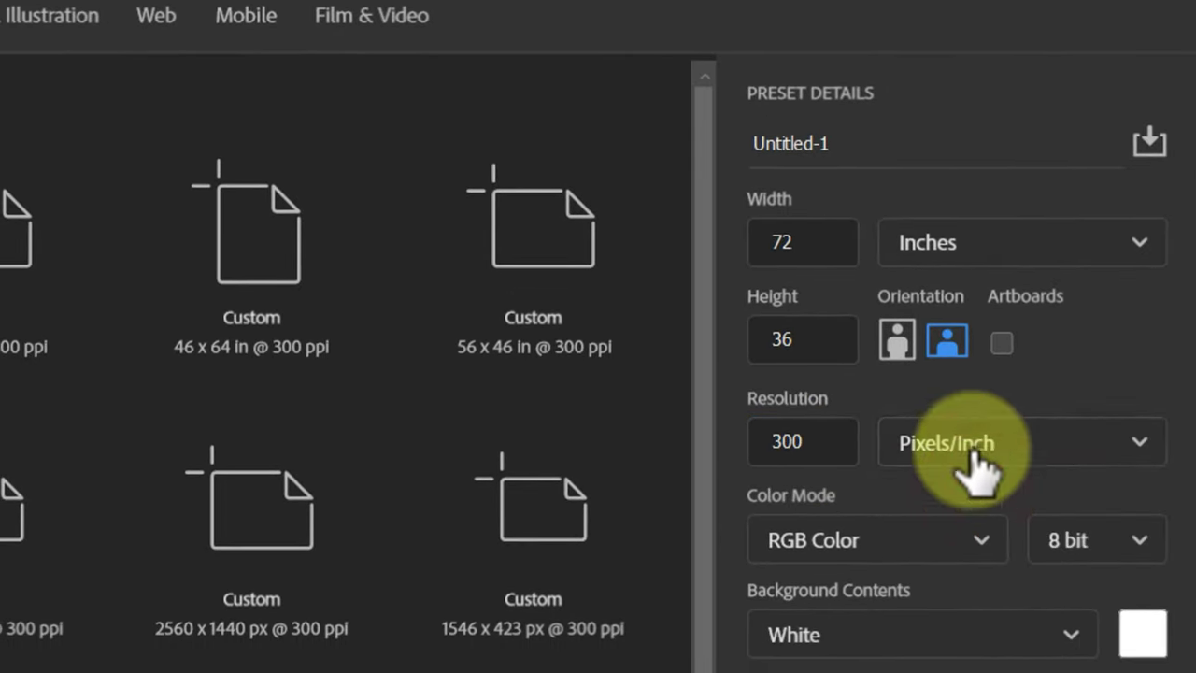
pyautogui.click(844, 145)
pyautogui.moveTo(844, 145); pyautogui.dragTo(716, 146)
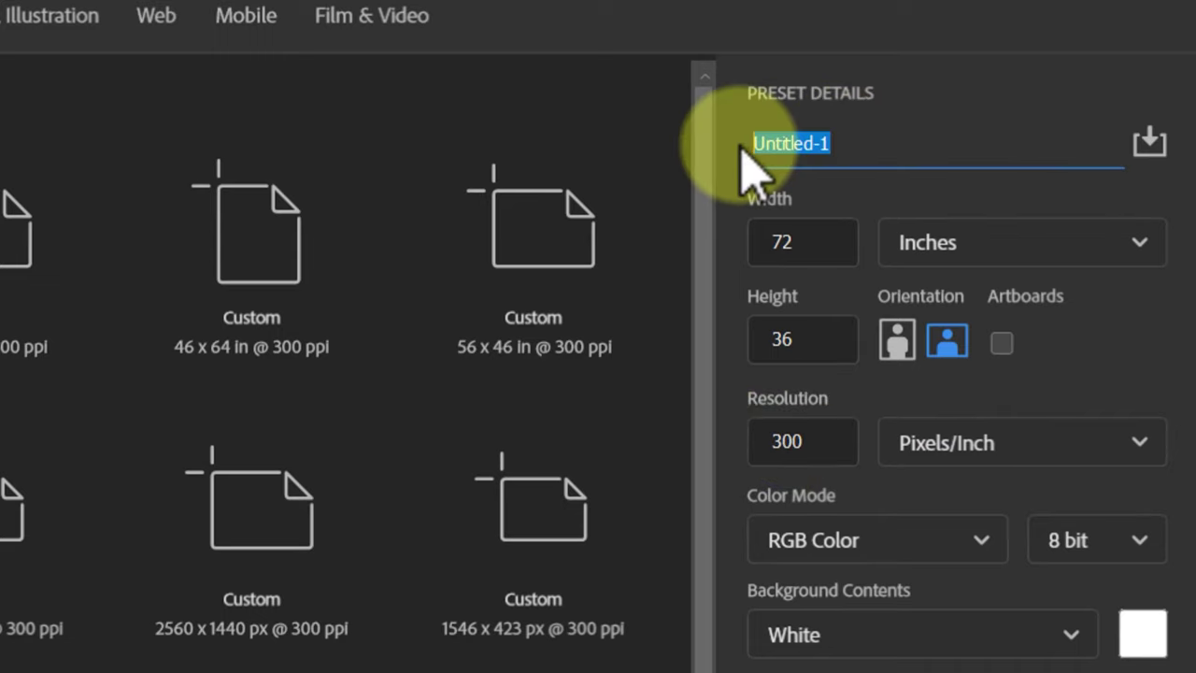
pyautogui.write('High Res Map Print')
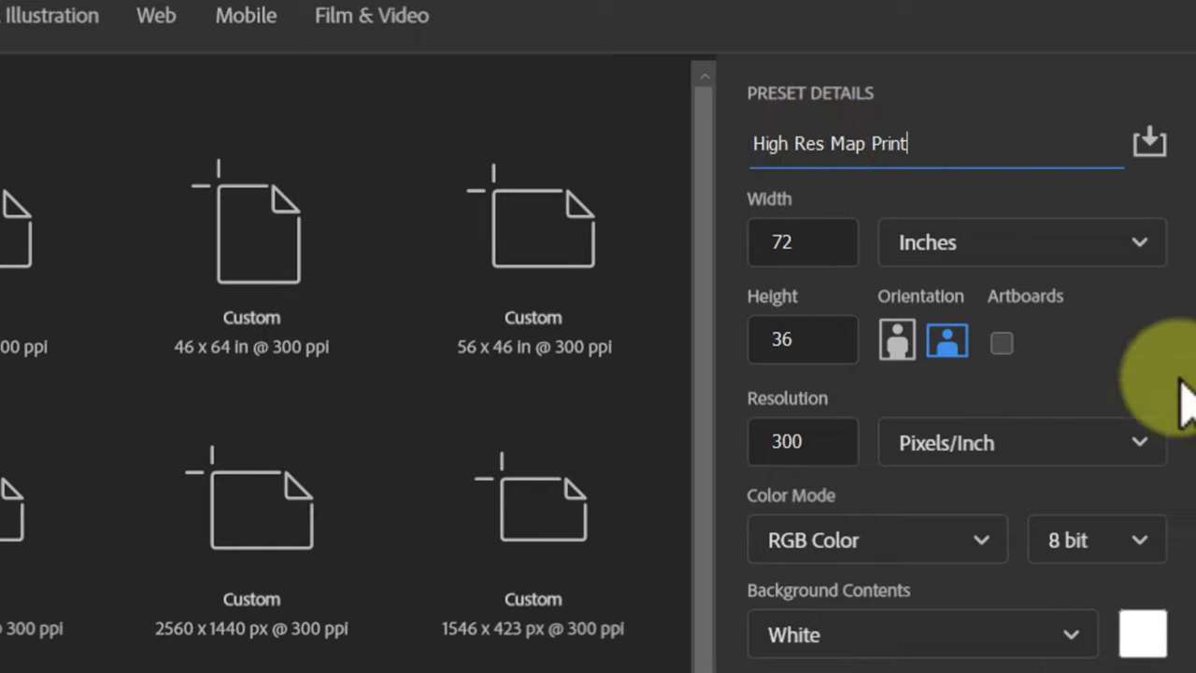
# Set the colour mode to RGB Color at 8 bit and create the document.
pyautogui.click(840, 671)
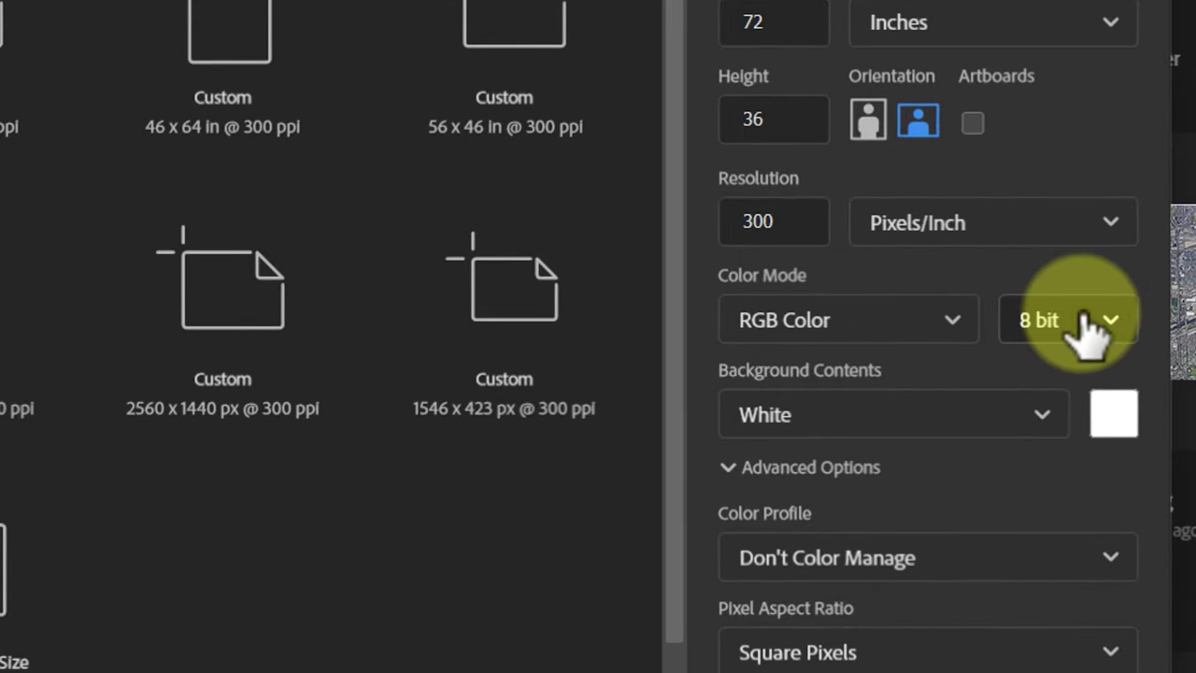
pyautogui.click(904, 322)
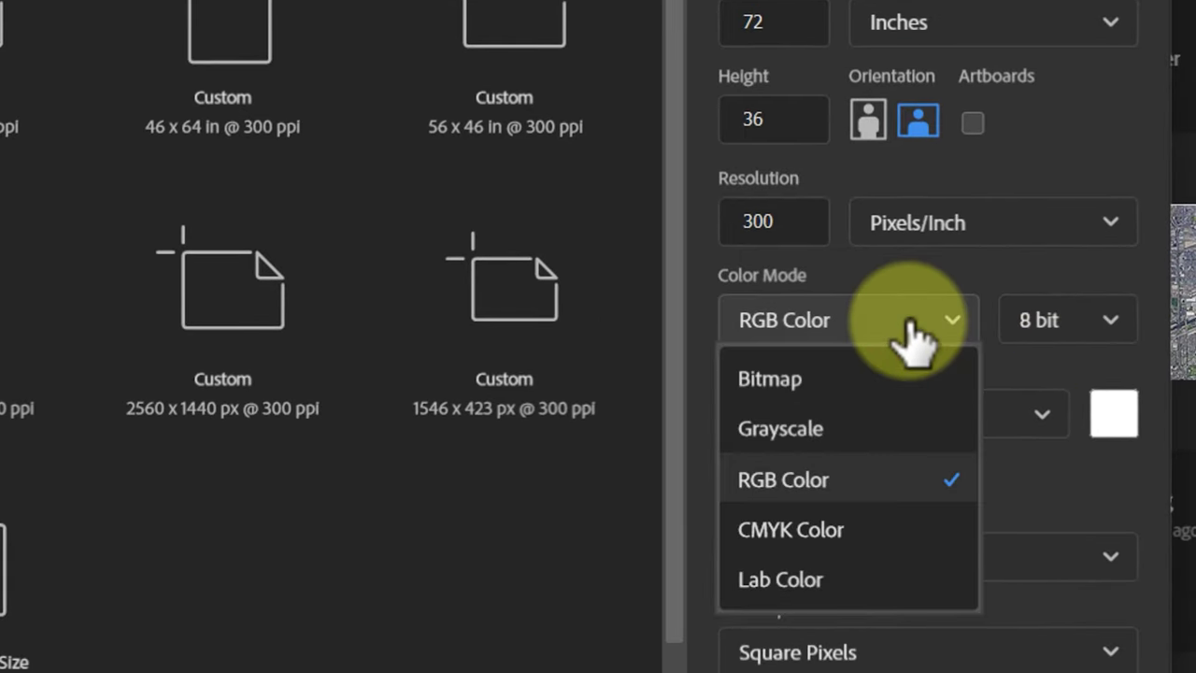
pyautogui.click(876, 533)
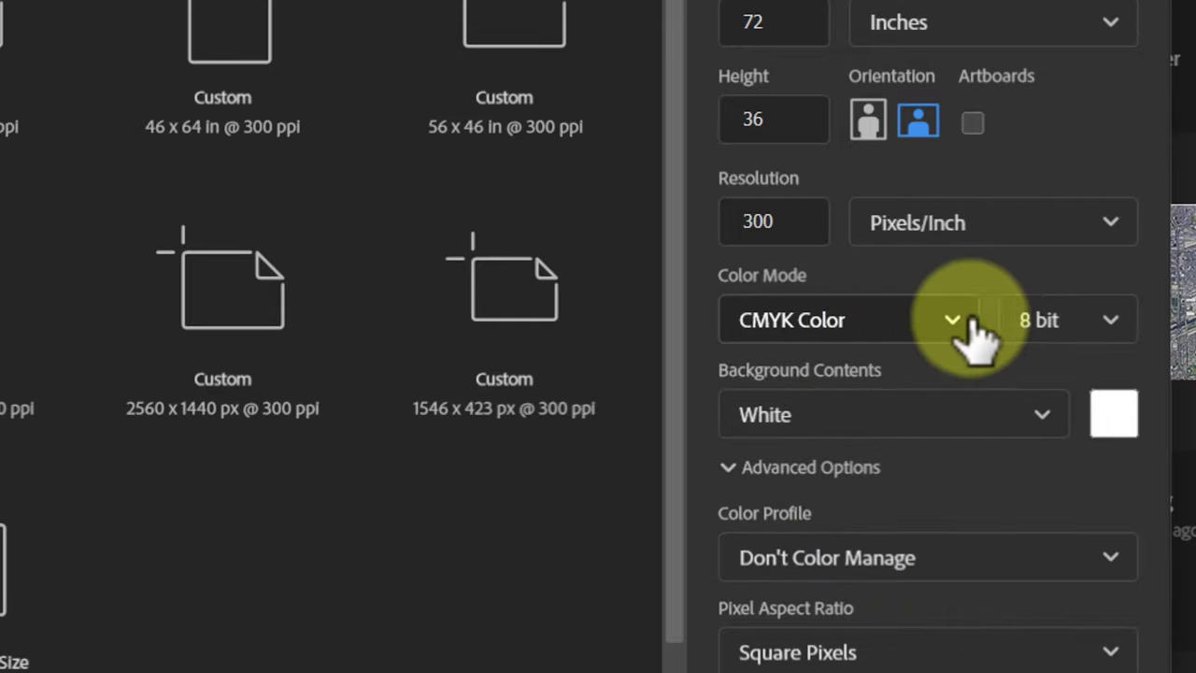
pyautogui.click(1075, 318)
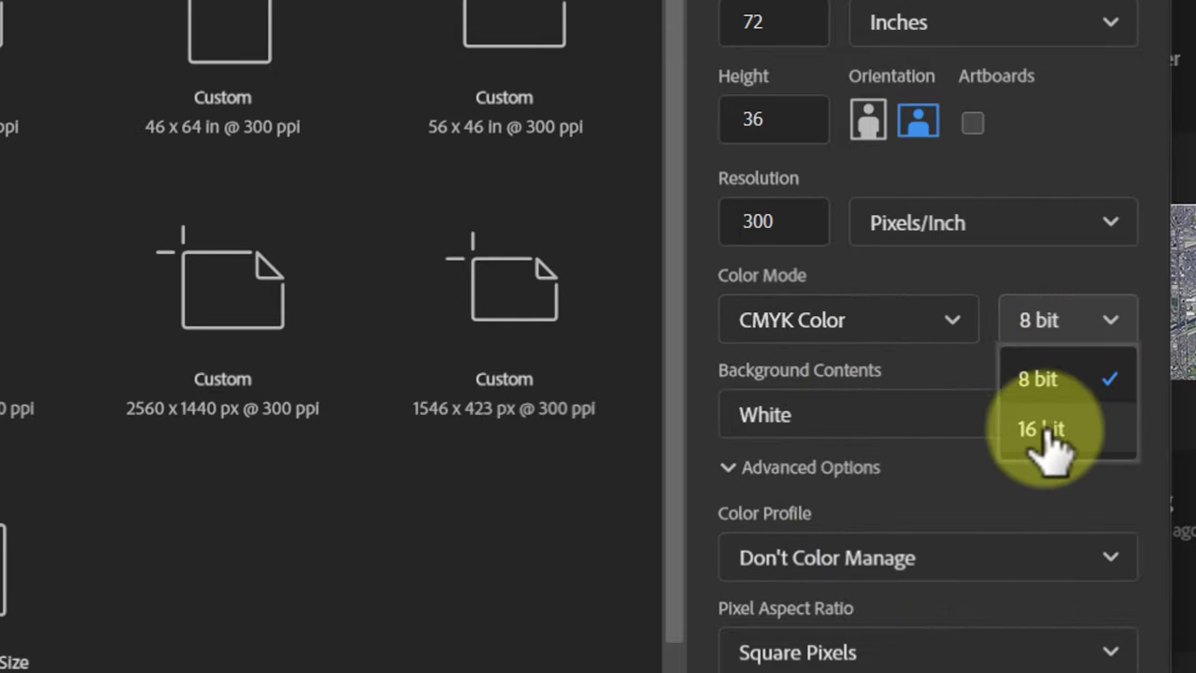
pyautogui.click(1075, 439)
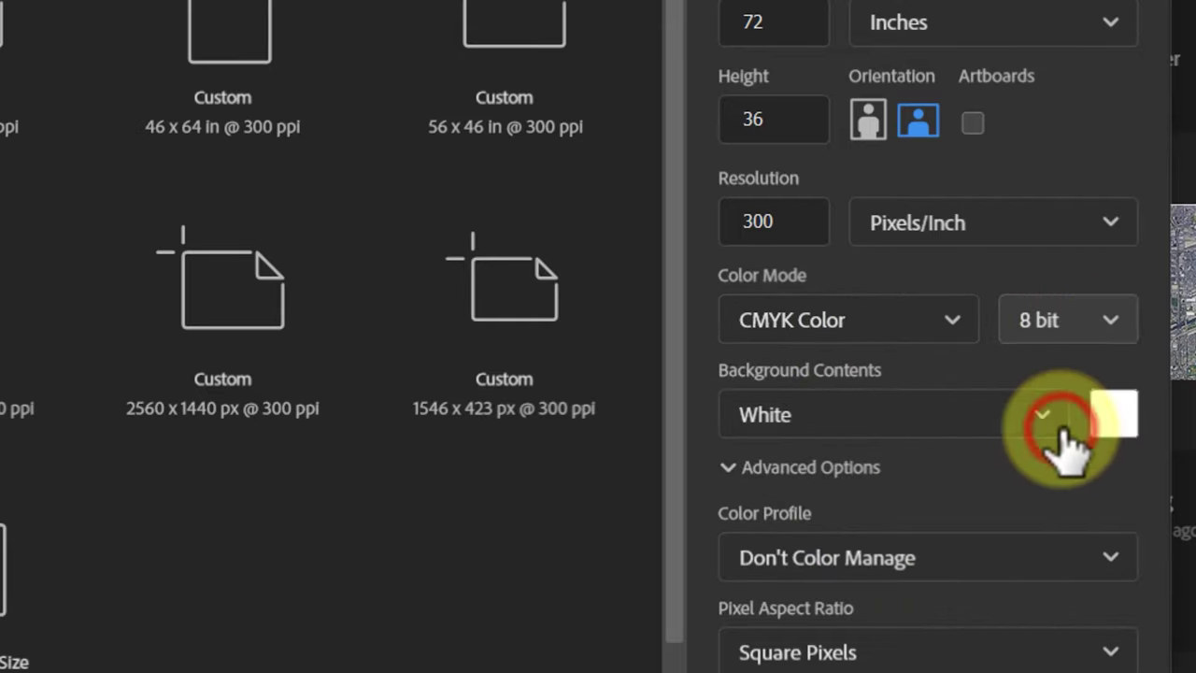
pyautogui.click(921, 327)
pyautogui.click(881, 480)
pyautogui.click(1056, 320)
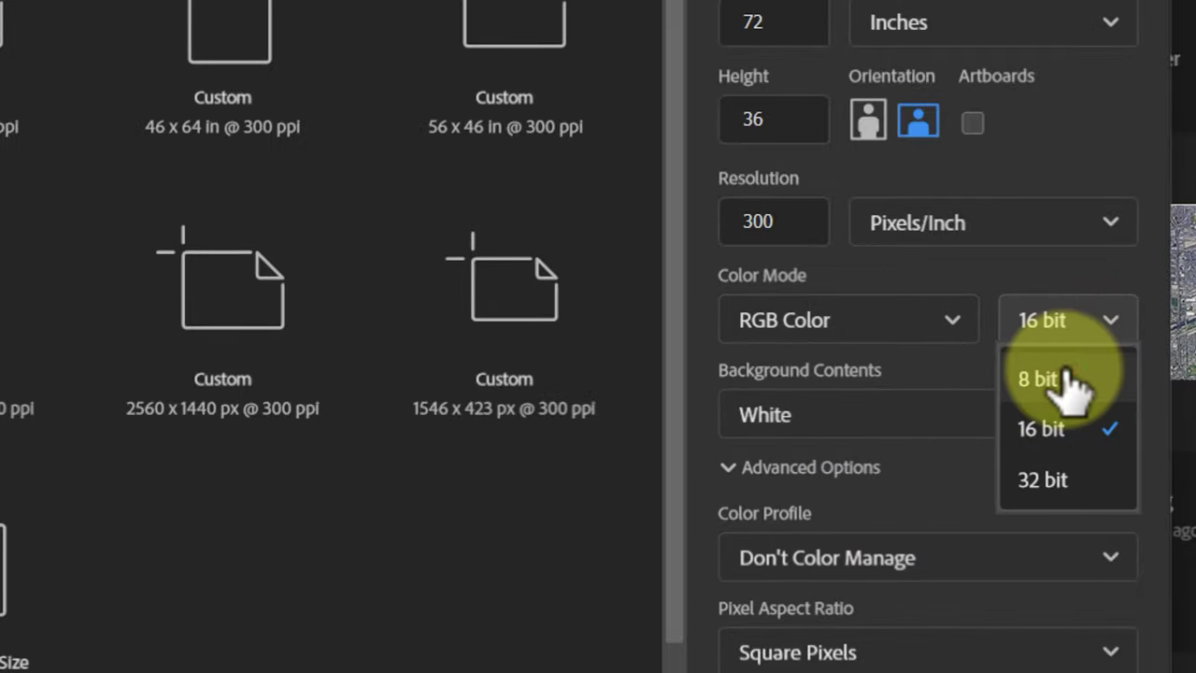
pyautogui.click(1039, 379)
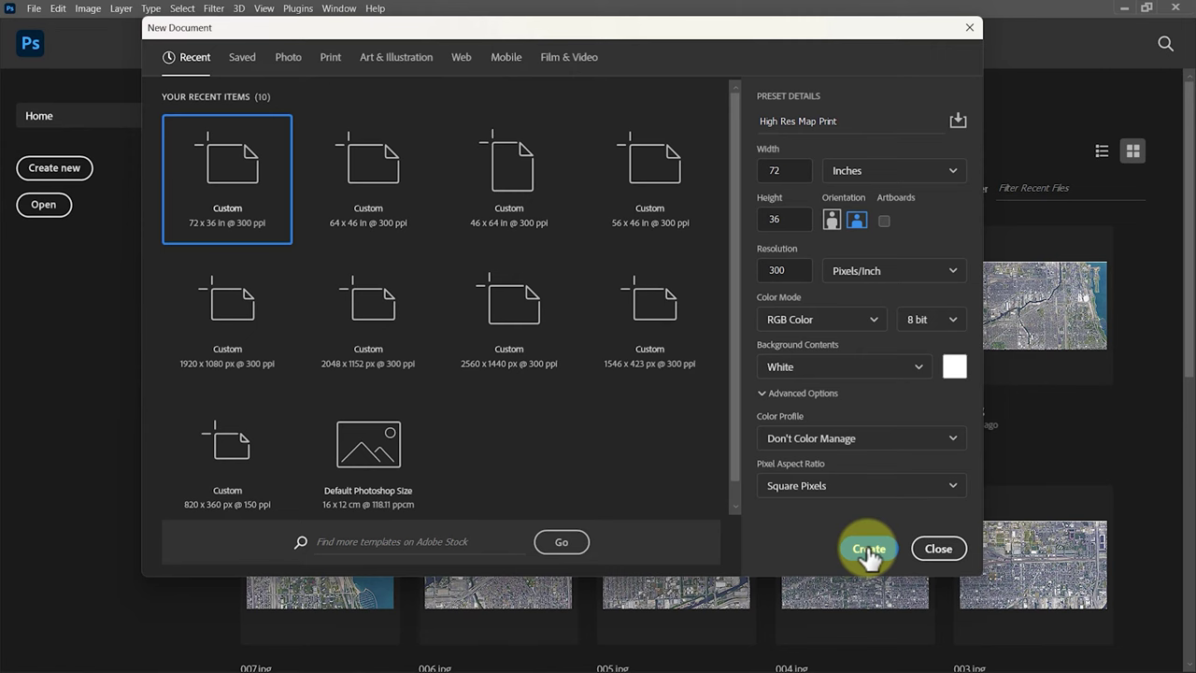
pyautogui.click(914, 669)
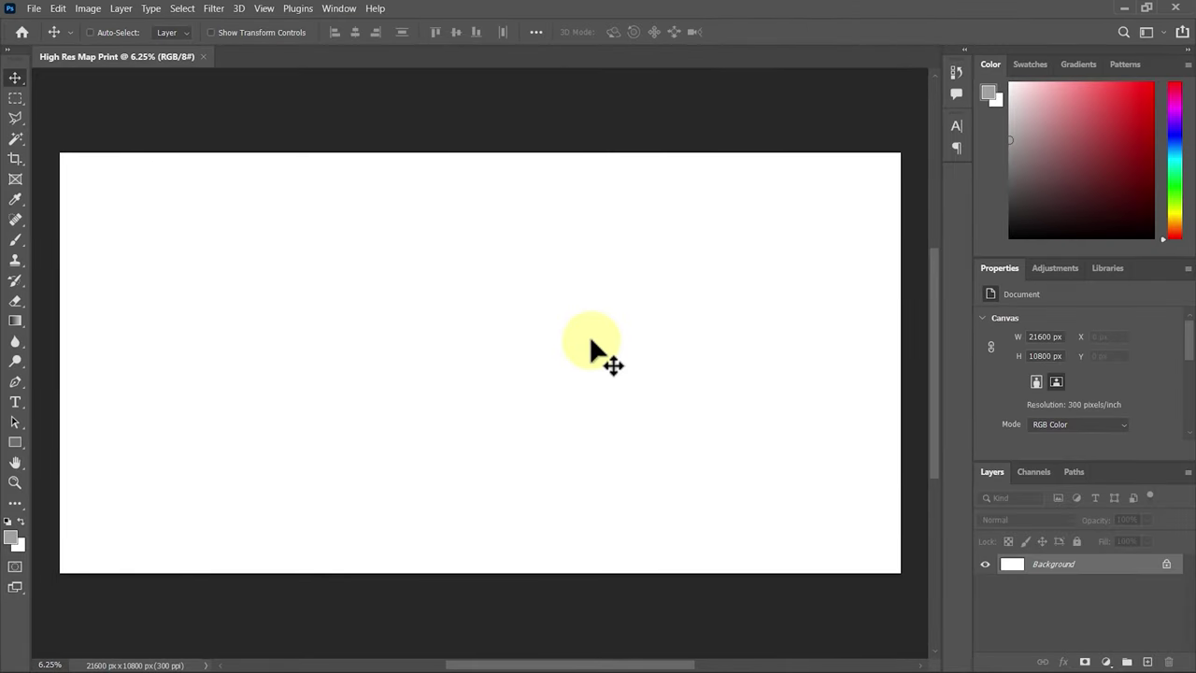
# Save the blank canvas as High Res Map Print.psd.
pyautogui.hotkey('ctrl', 's')
pyautogui.click(234, 392)
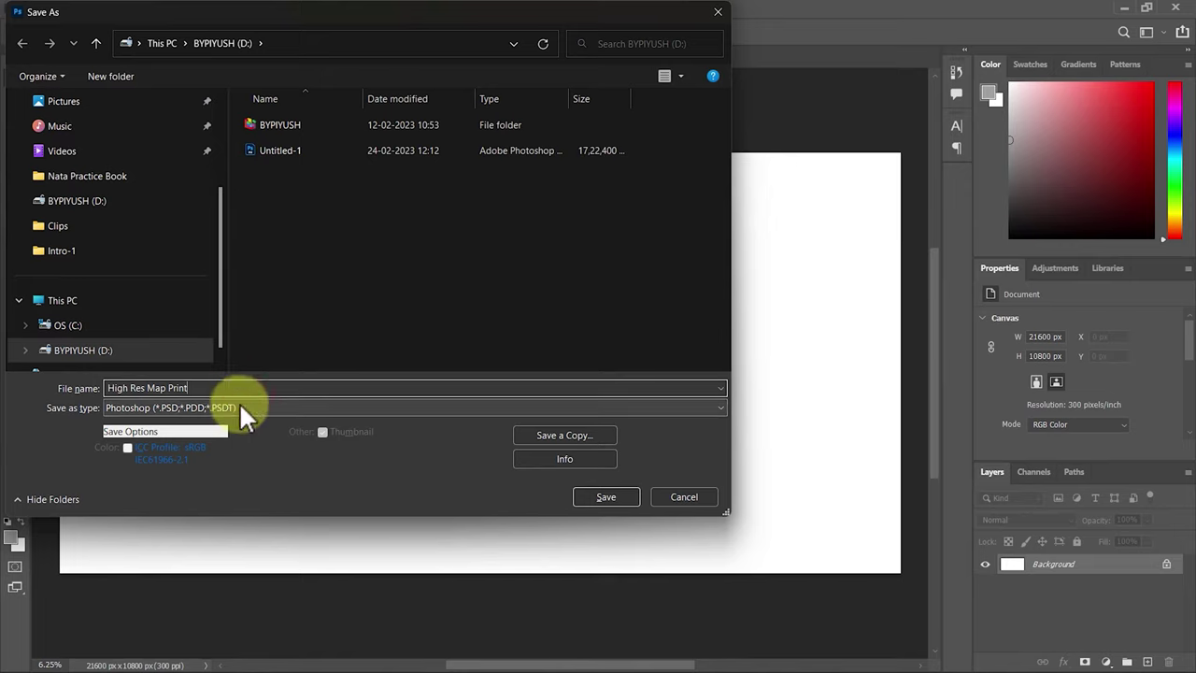
pyautogui.click(598, 498)
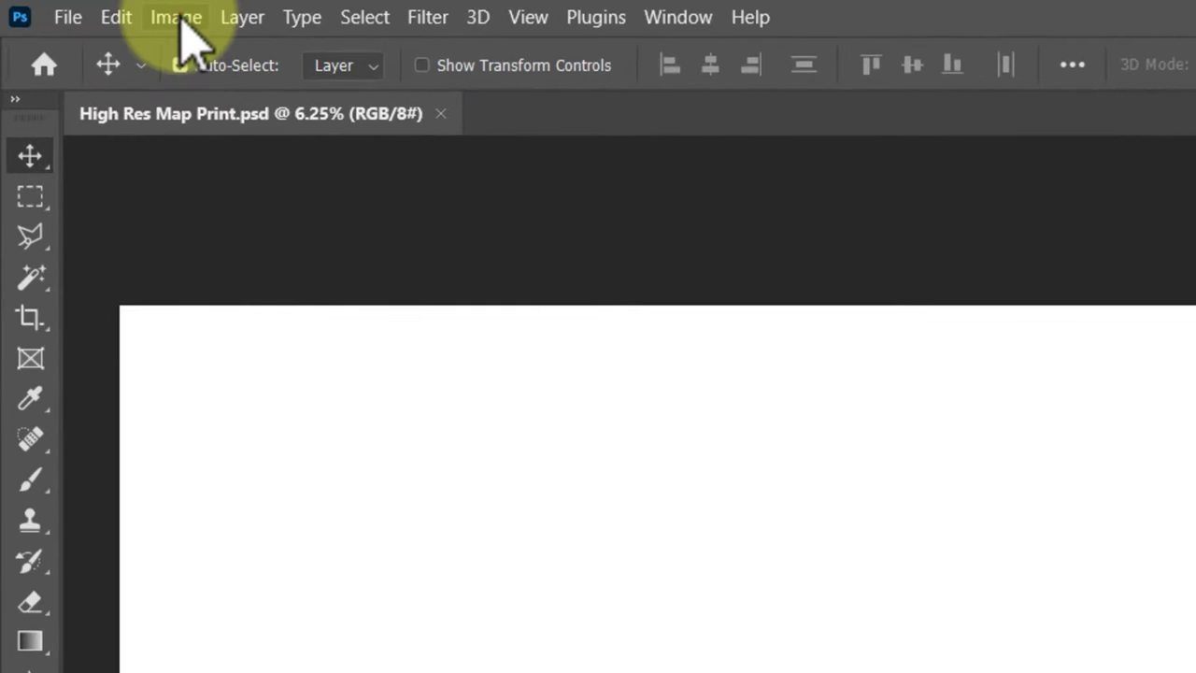
# Check the image size is 21600 × 10800 px and accept it unchanged.
pyautogui.click(88, 9)
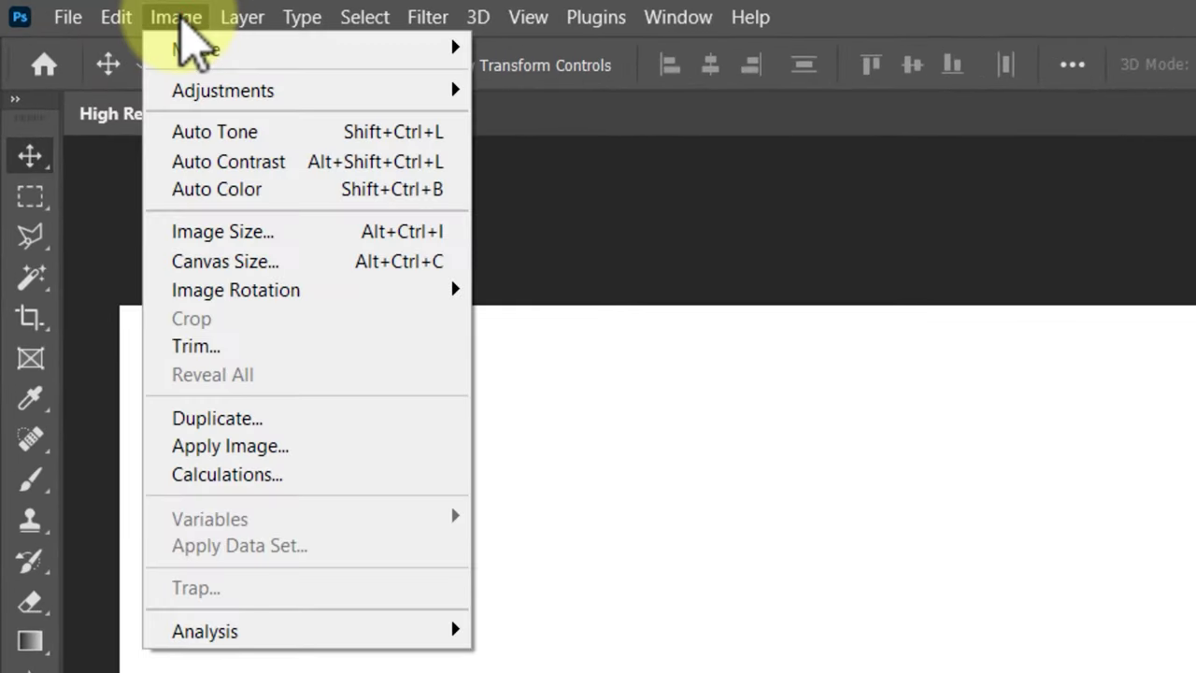
pyautogui.click(317, 232)
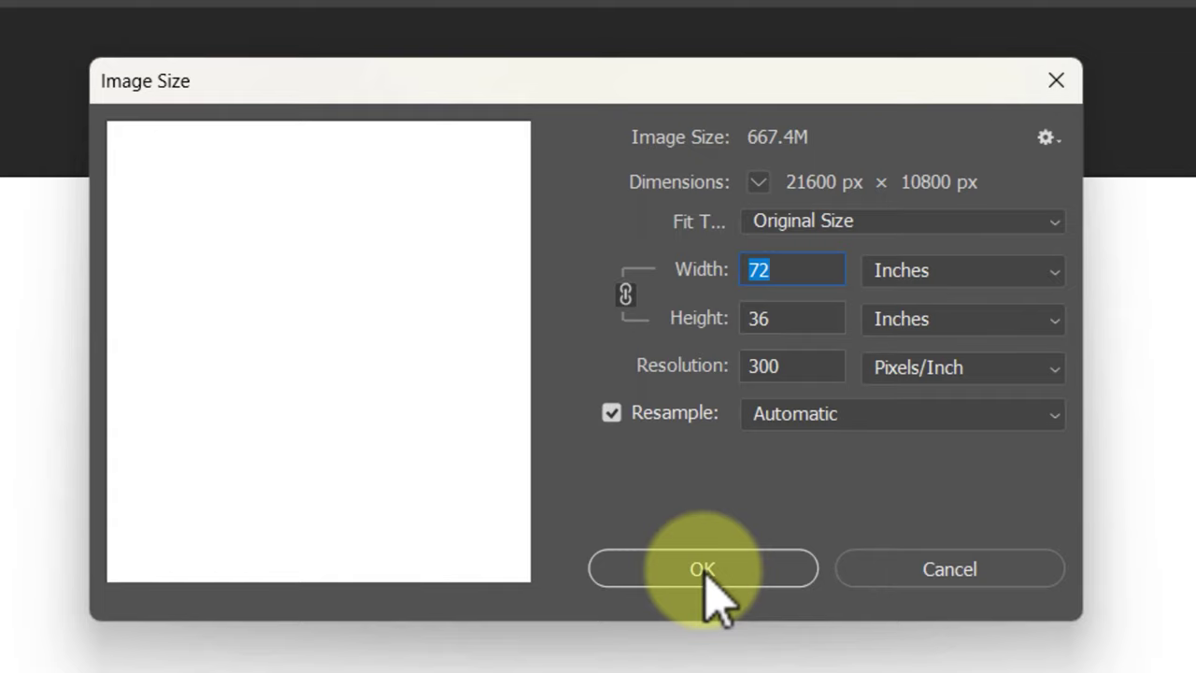
pyautogui.click(704, 568)
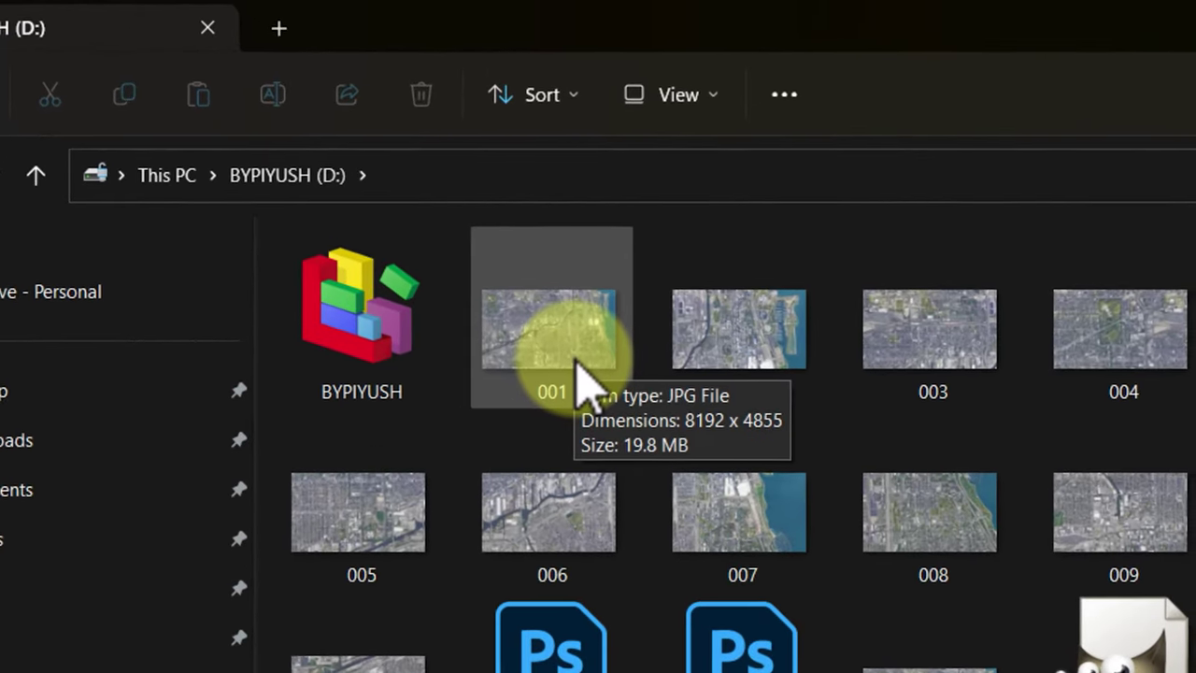
# Open tile 001 in Adobe Photoshop 2022 and zoom in slightly on it.
pyautogui.click(472, 285)
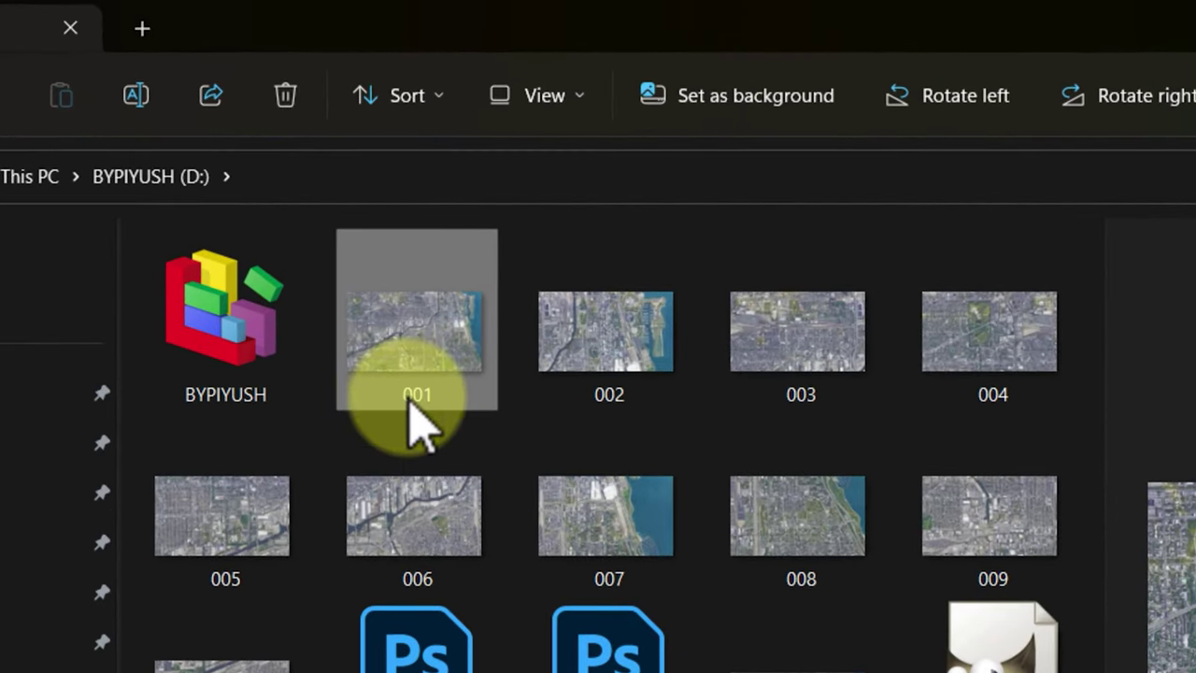
pyautogui.rightClick(414, 400)
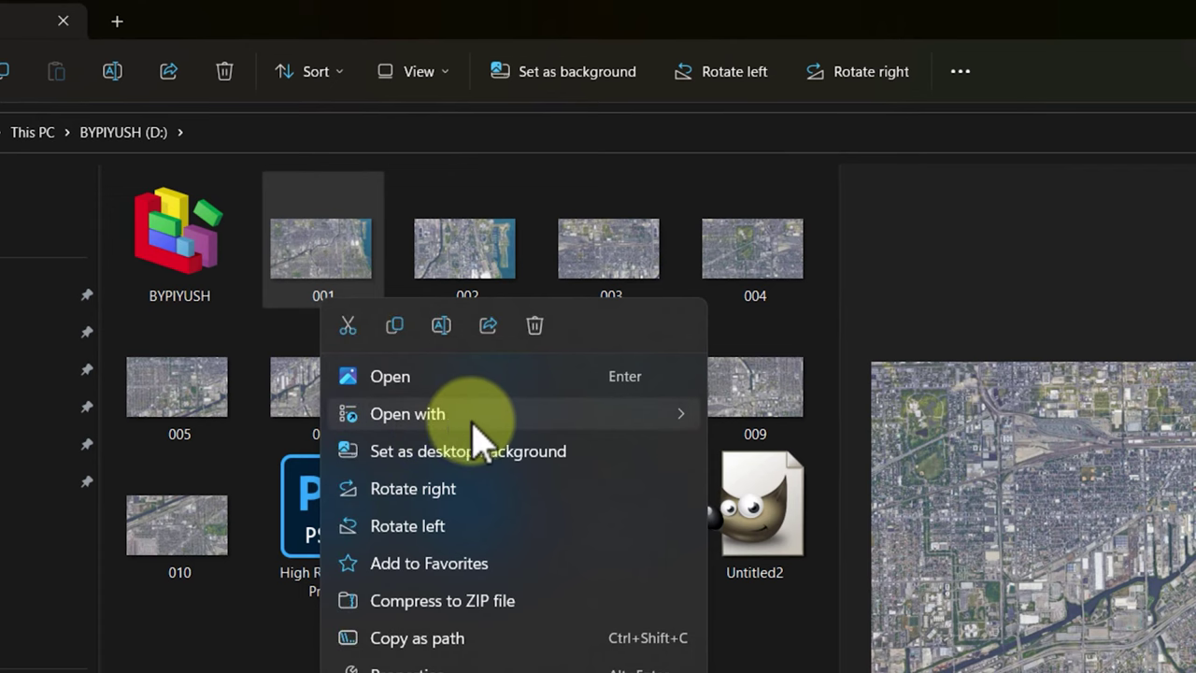
pyautogui.moveTo(500, 428)
pyautogui.click(837, 421)
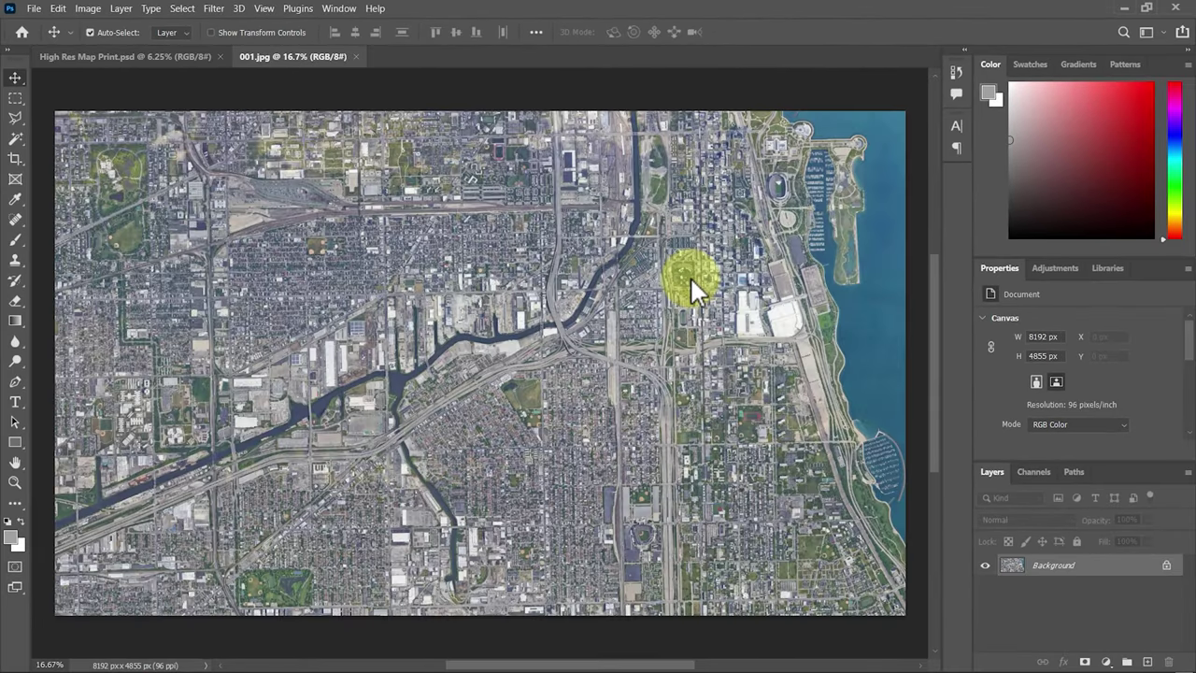
pyautogui.press('z')
pyautogui.click(409, 260)
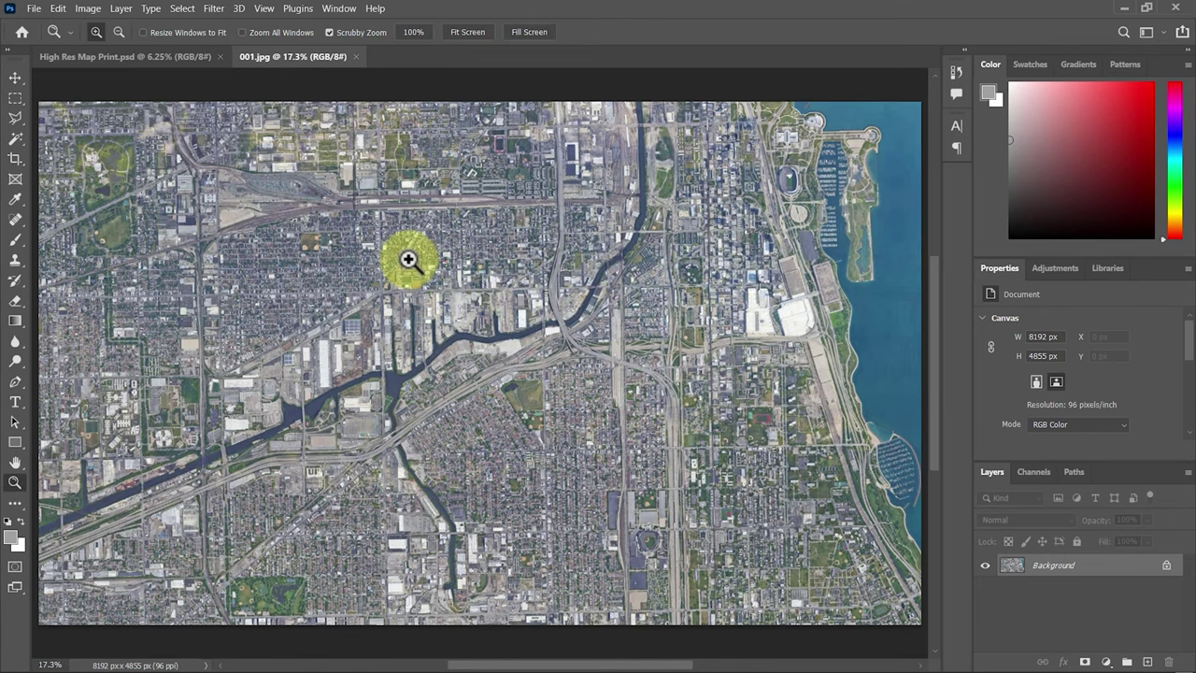
pyautogui.press('v')
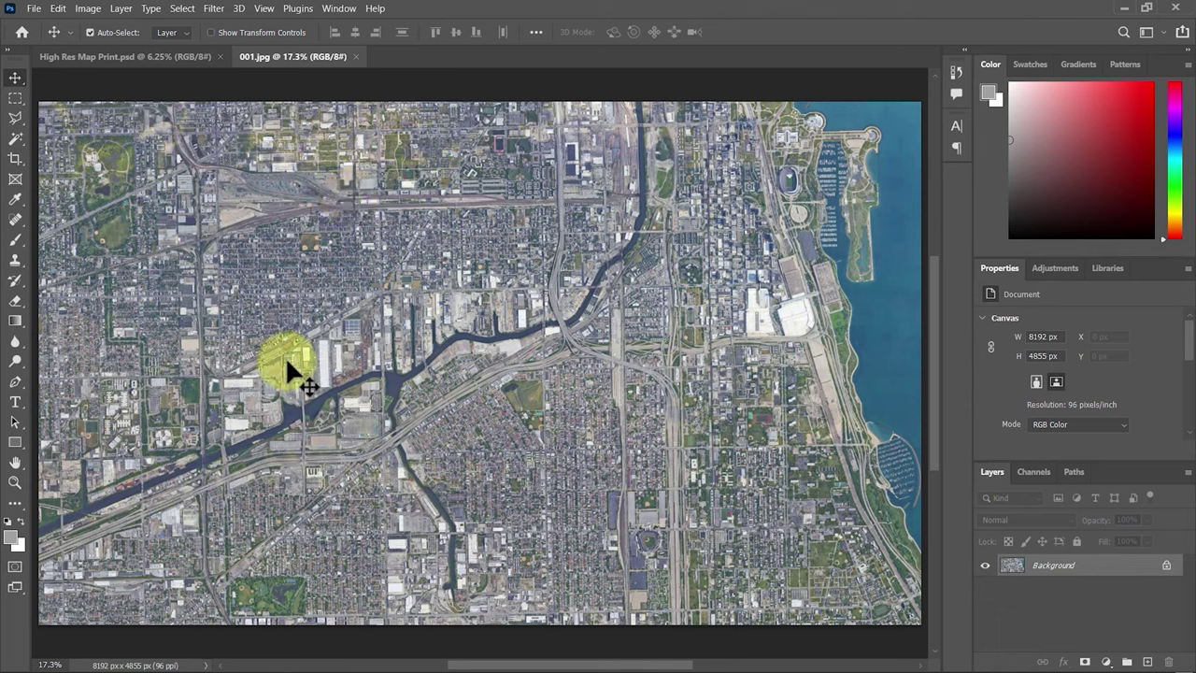
pyautogui.hotkey('alt', 'Tab')
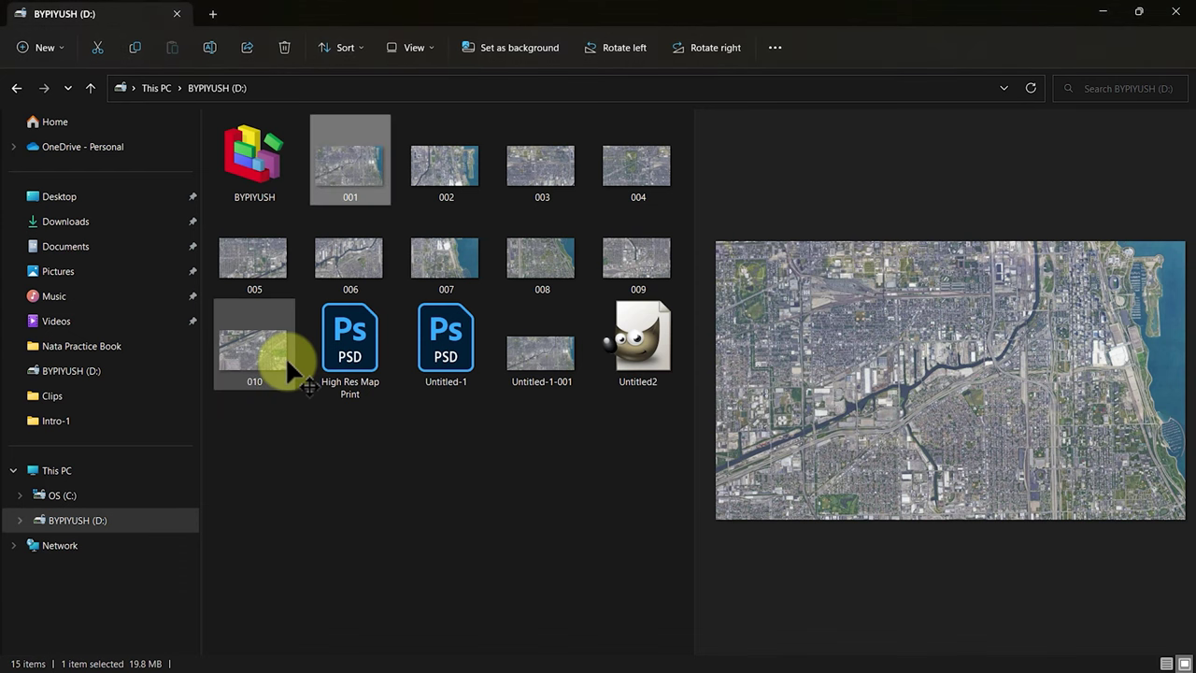
# Open tile 002 from the drive D folder in Adobe Photoshop 2022.
pyautogui.click(422, 181)
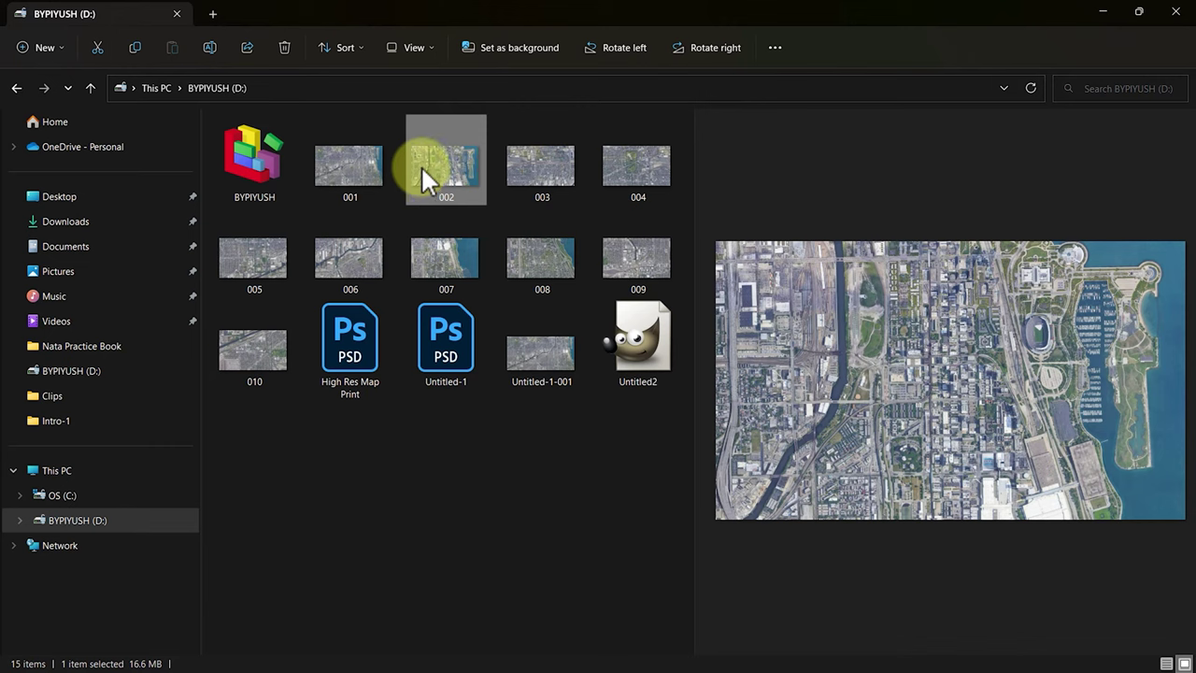
pyautogui.rightClick(421, 168)
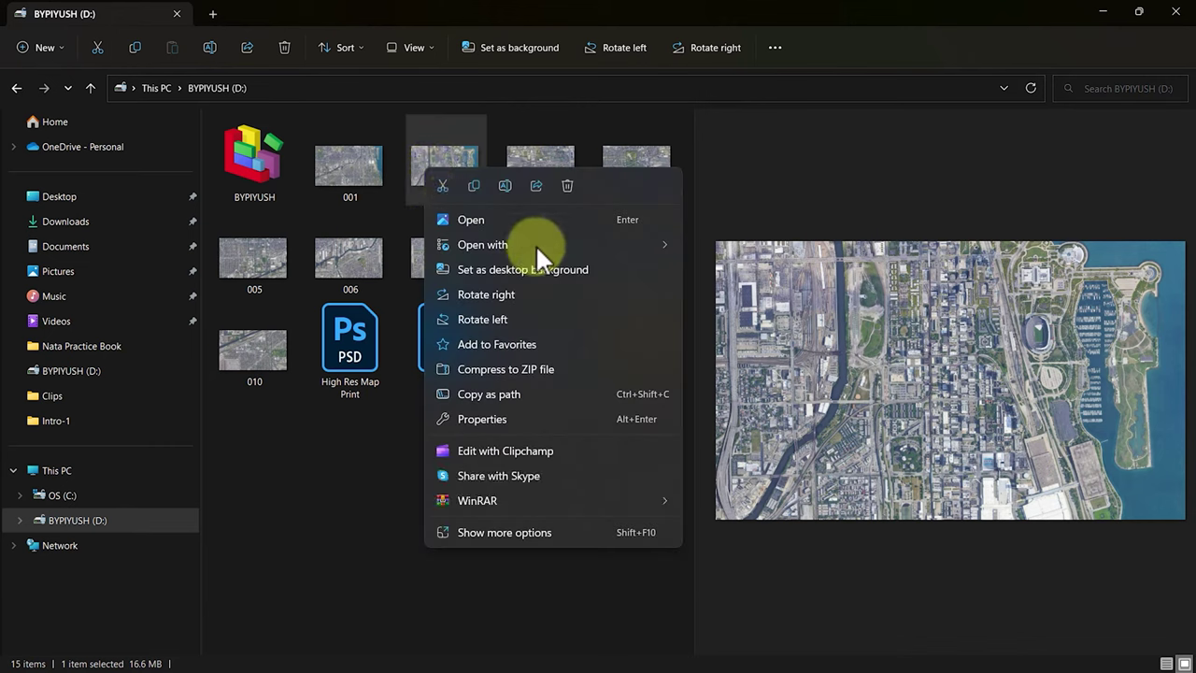
pyautogui.moveTo(536, 244)
pyautogui.click(727, 240)
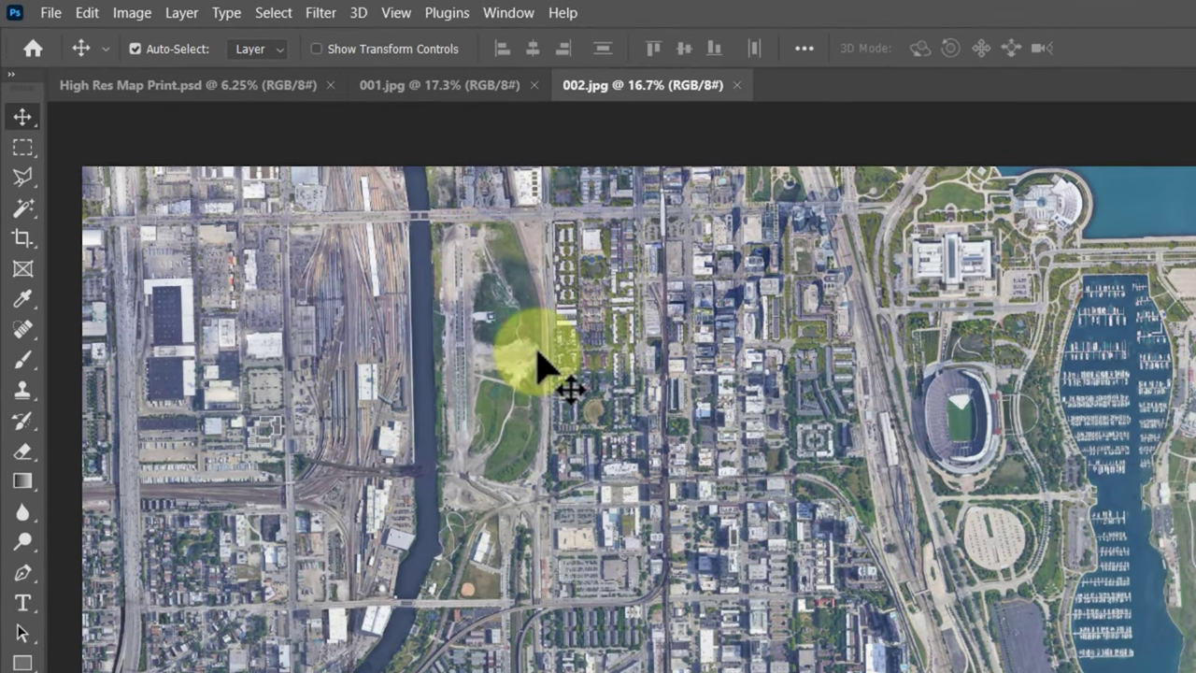
# Drag tile 002 onto the High Res Map Print canvas as Layer 1 near the top centre.
pyautogui.moveTo(368, 245); pyautogui.dragTo(322, 213)
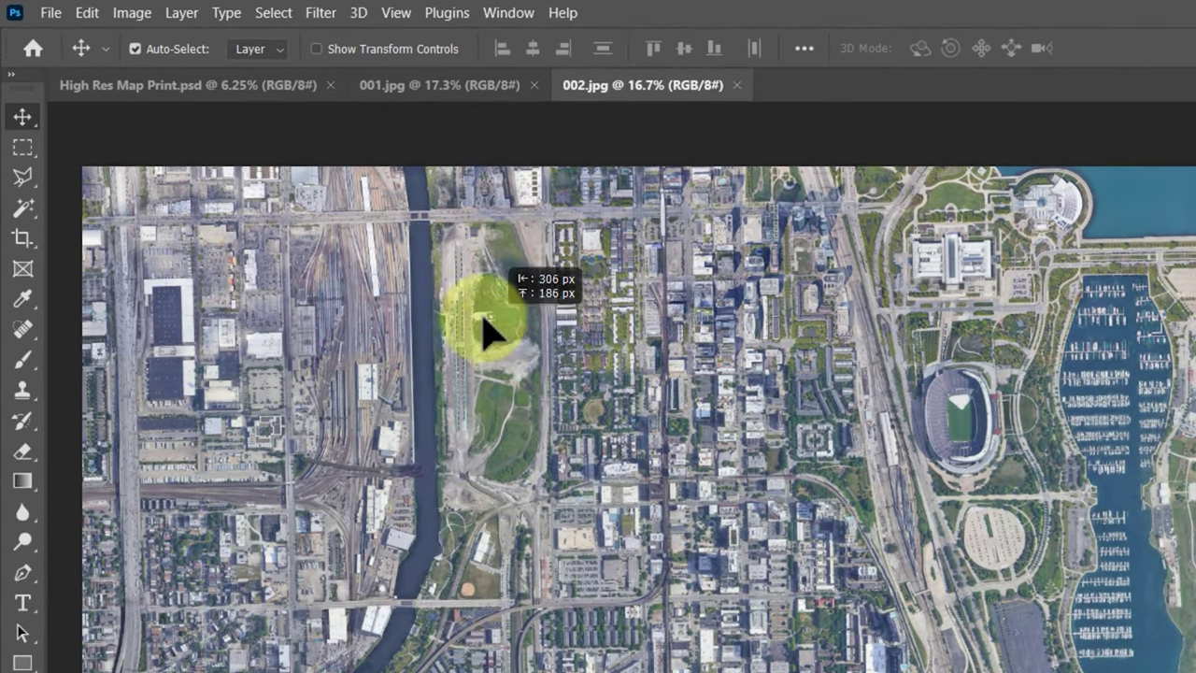
pyautogui.moveTo(486, 332); pyautogui.dragTo(740, 419)
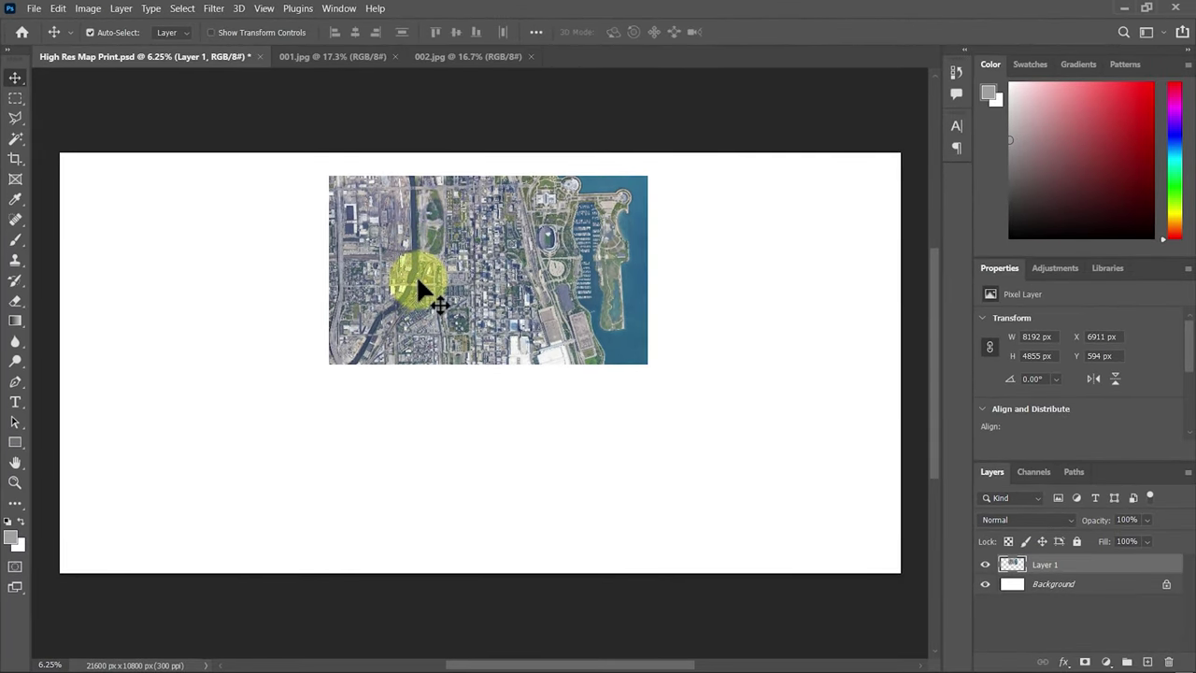
pyautogui.click(454, 57)
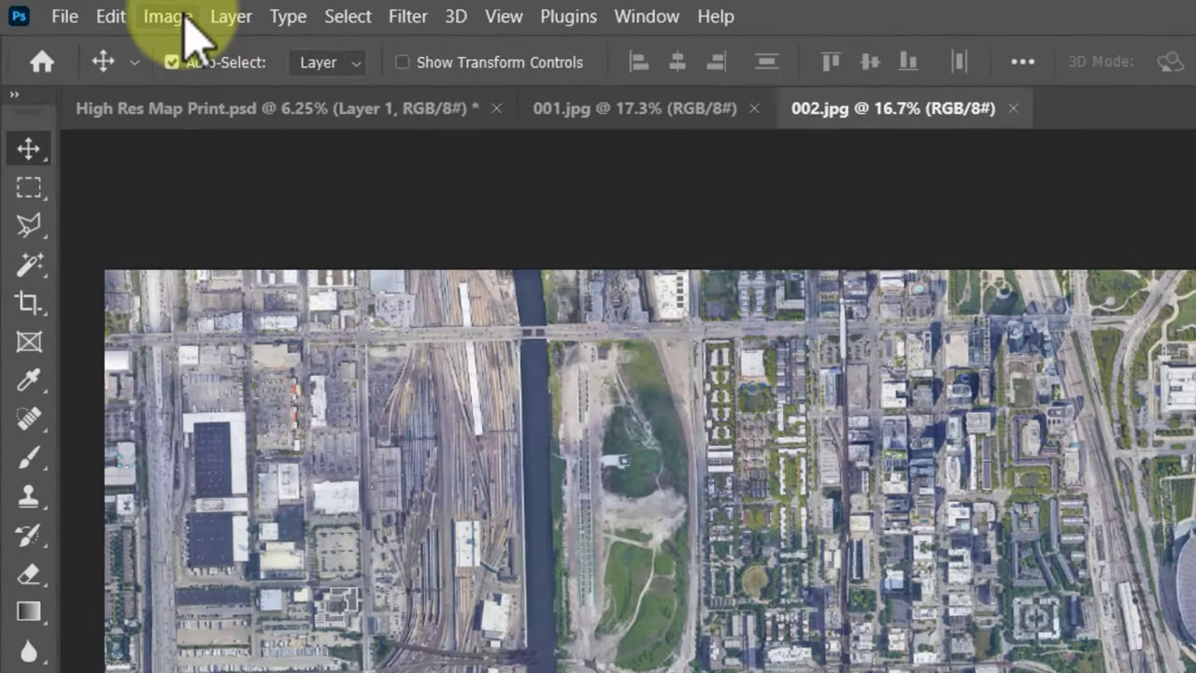
# Check 002.jpg's size of 8192 × 4855 px at 96 ppi and cancel without changes.
pyautogui.click(87, 8)
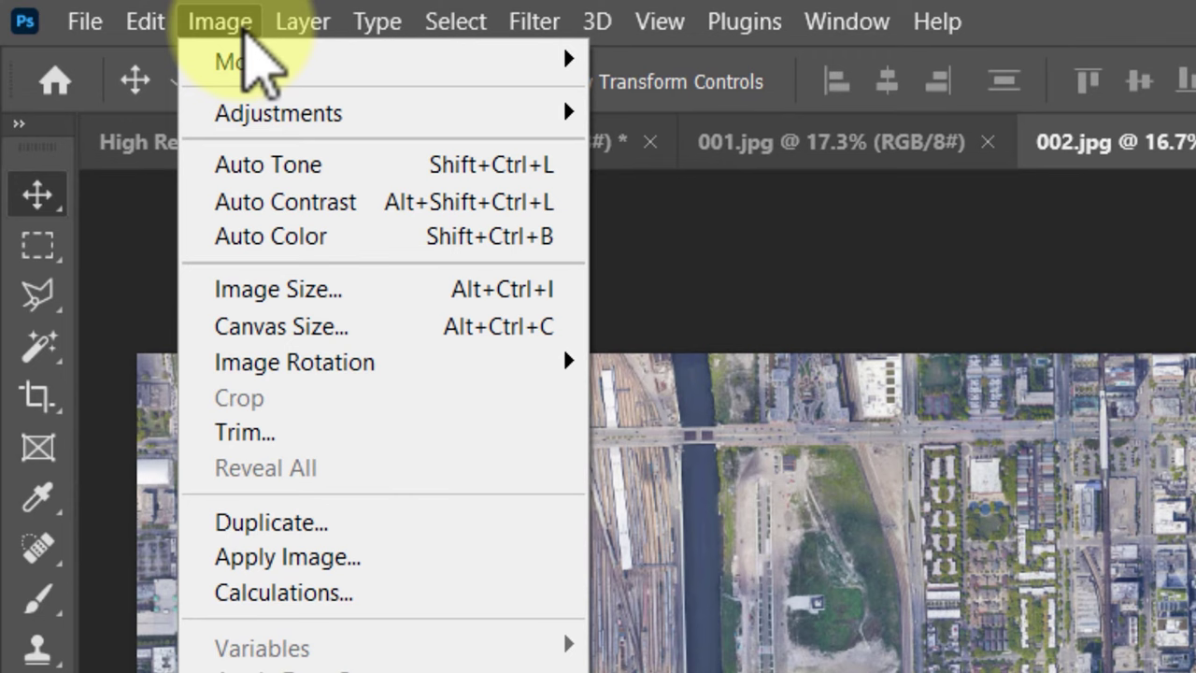
pyautogui.click(334, 280)
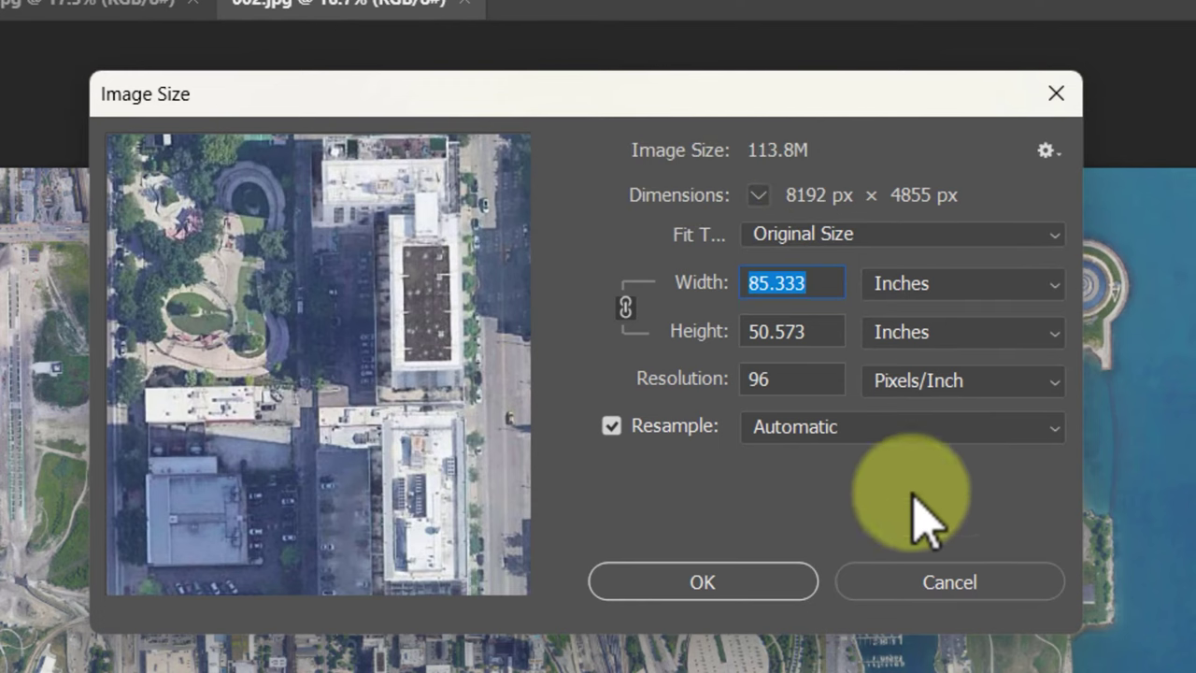
pyautogui.click(944, 599)
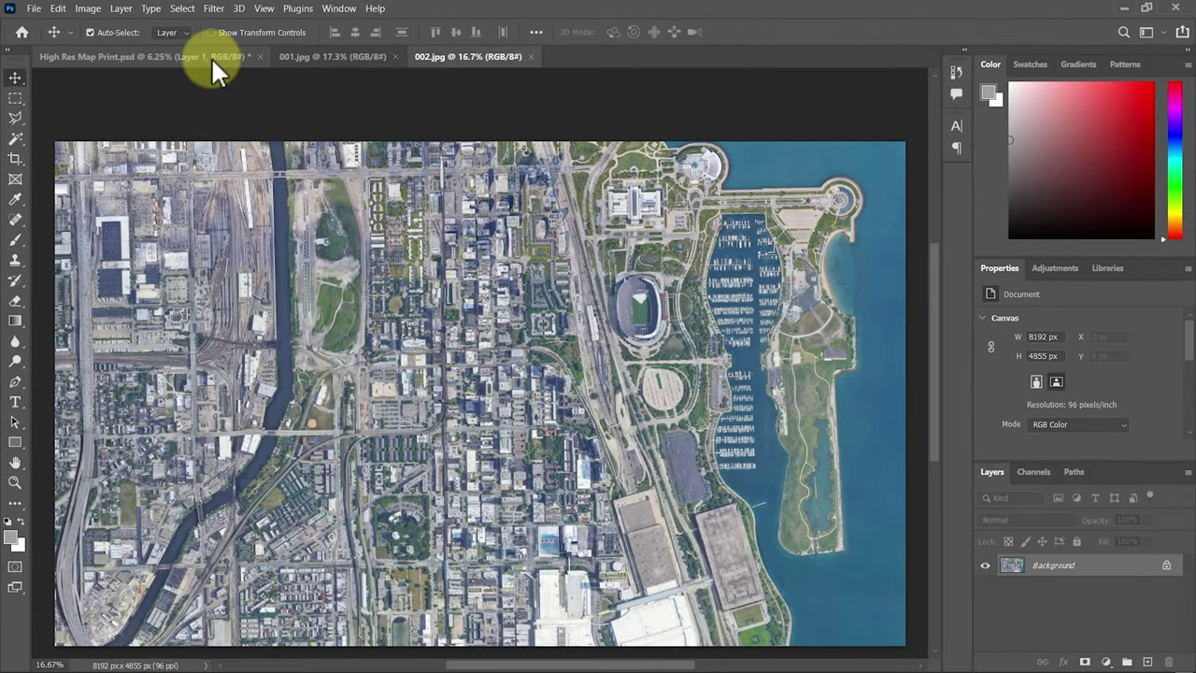
# Save the map with its tile layer as High Res Map Print-Large-1.psb, confirming format options.
pyautogui.click(210, 57)
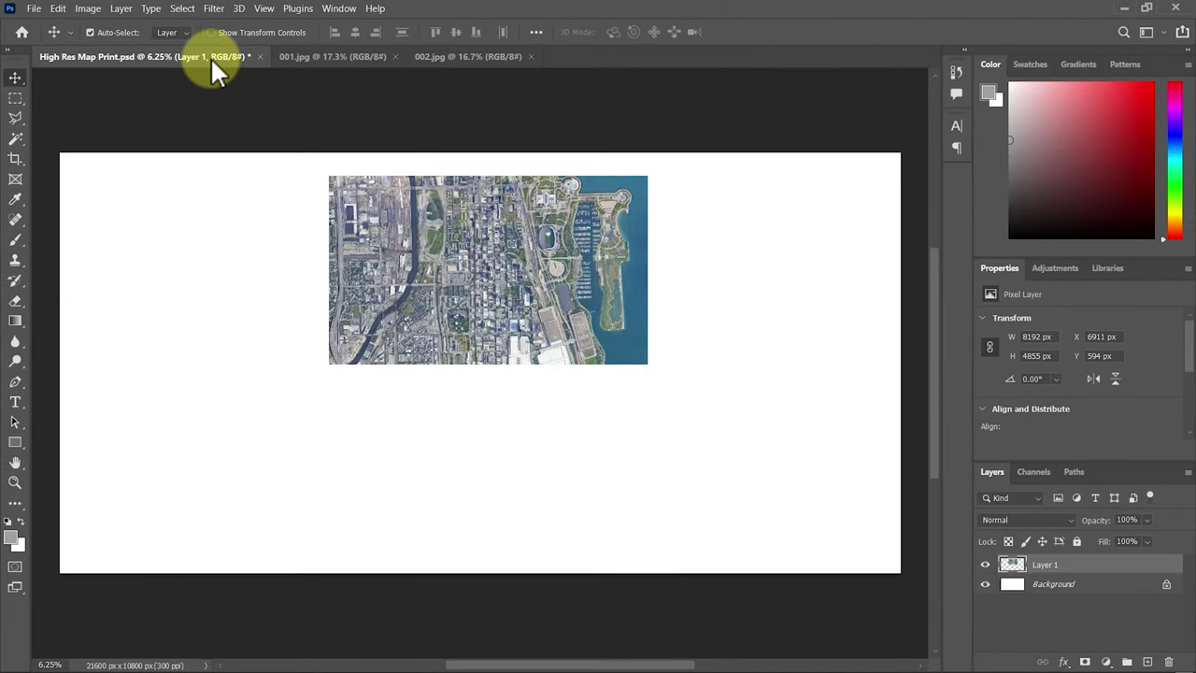
pyautogui.hotkey('ctrl', 's')
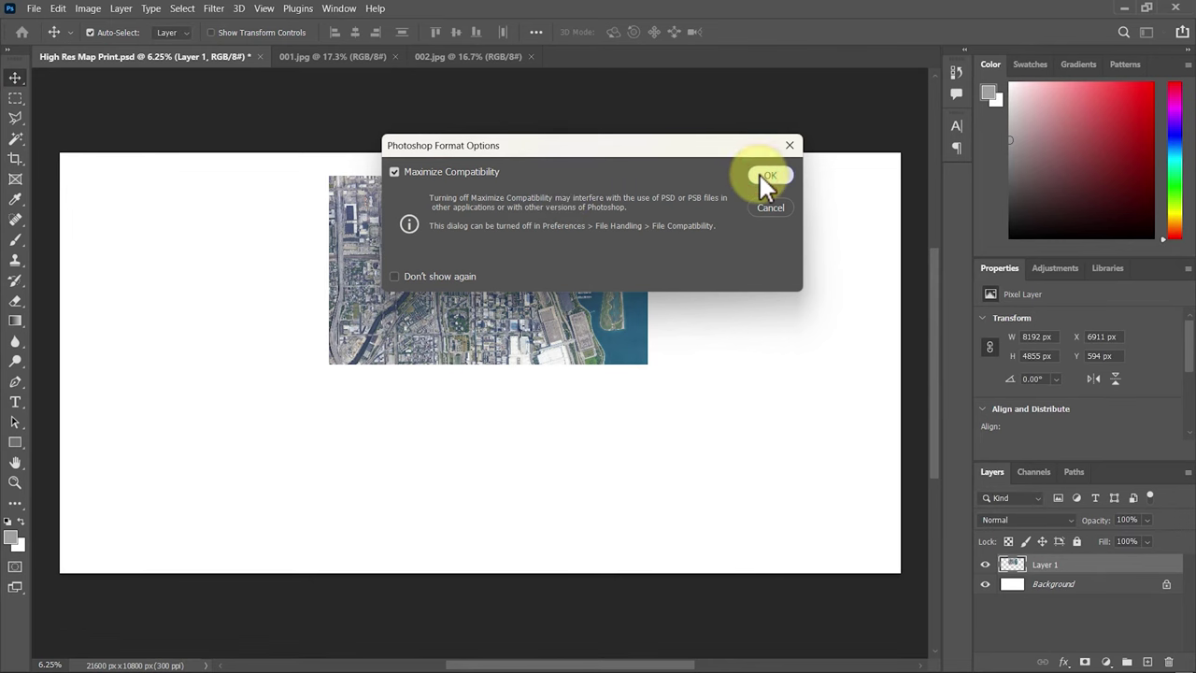
pyautogui.click(766, 175)
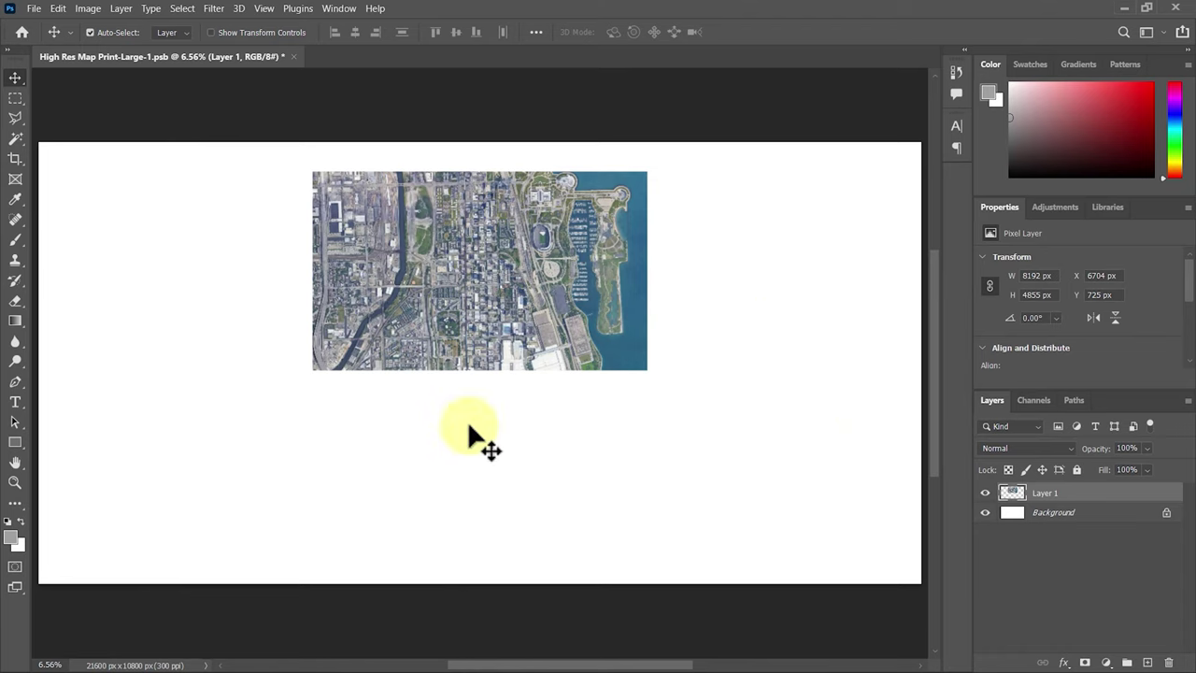
# Hide Layer 1 and resample the canvas to 350 ppi at 72 × 36 inches.
pyautogui.click(985, 493)
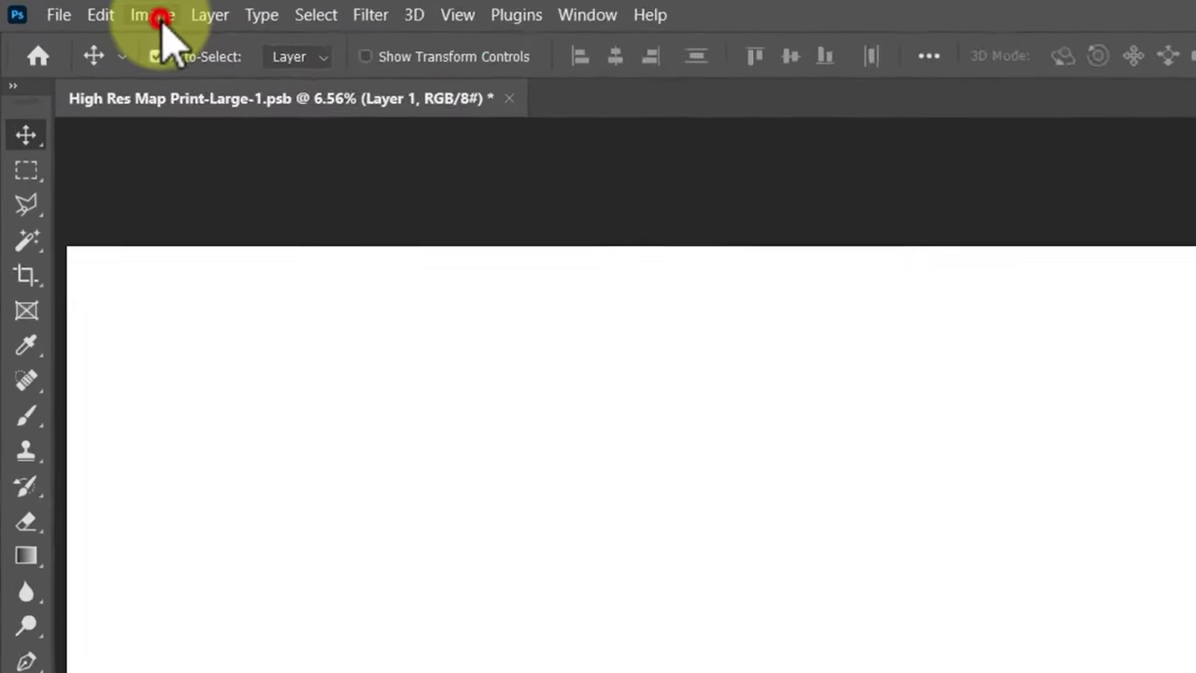
pyautogui.click(159, 17)
pyautogui.click(249, 204)
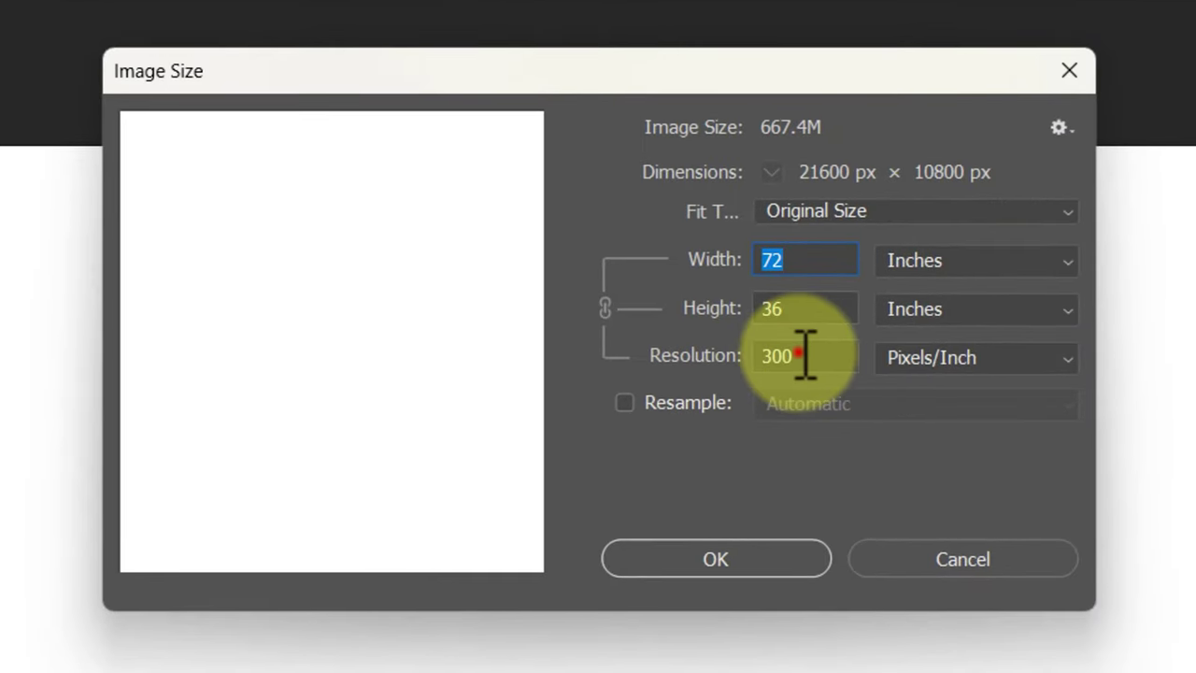
pyautogui.moveTo(797, 354); pyautogui.dragTo(722, 355)
pyautogui.write('35')
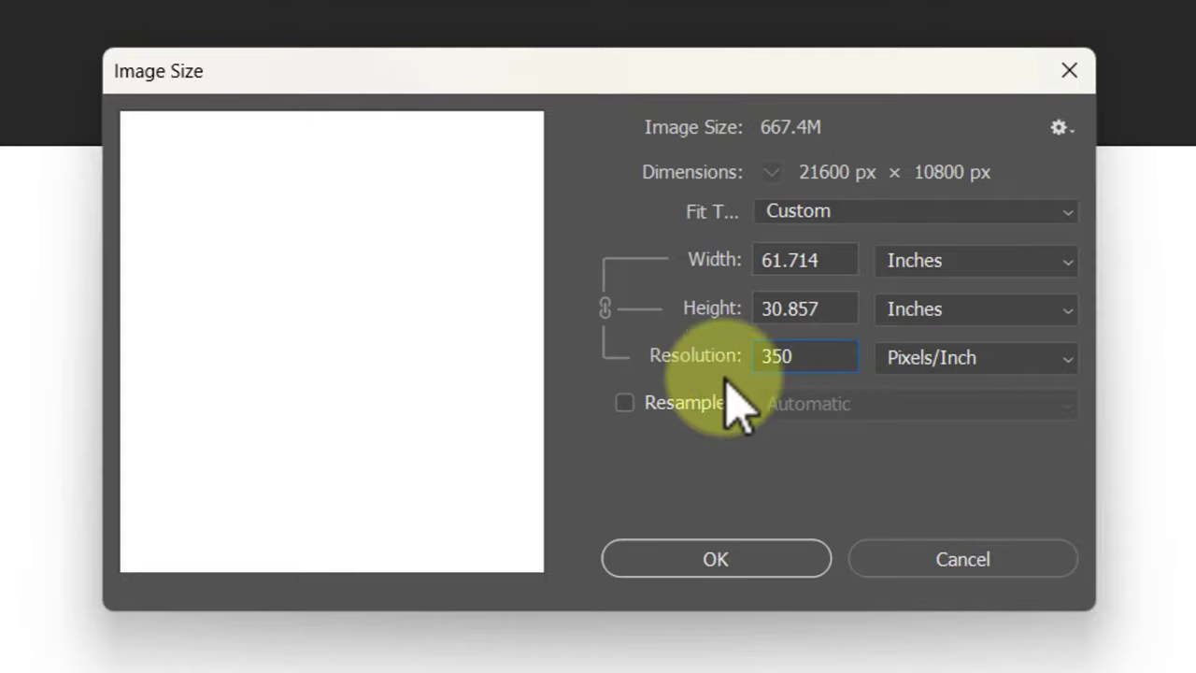
pyautogui.moveTo(794, 356); pyautogui.dragTo(727, 355)
pyautogui.write('300')
pyautogui.click(624, 403)
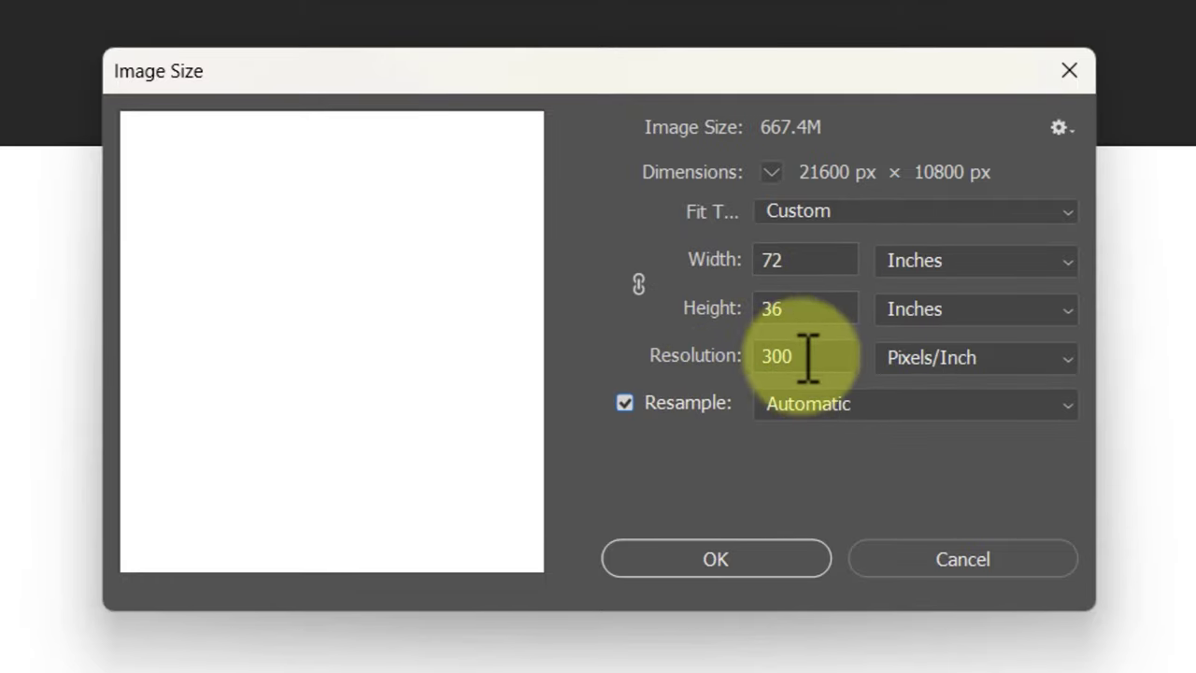
pyautogui.moveTo(809, 358); pyautogui.dragTo(745, 353)
pyautogui.write('350')
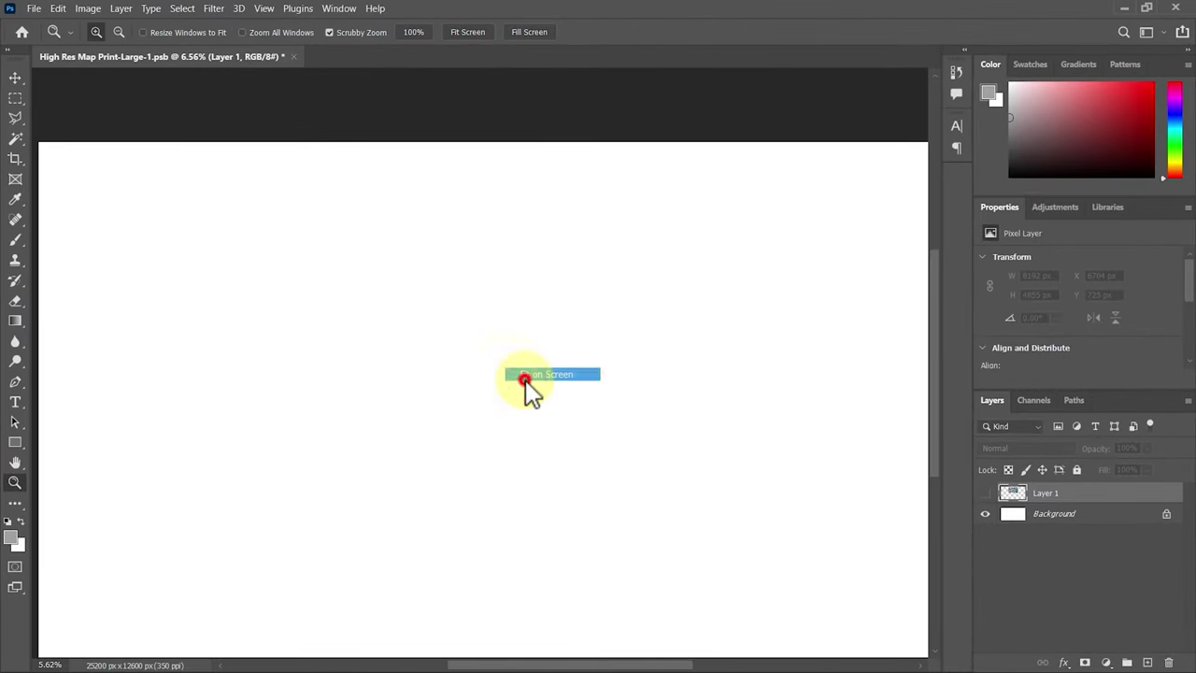
# Drag tile 002 into the large map as Layer 2 and move it down and right.
pyautogui.click(346, 60)
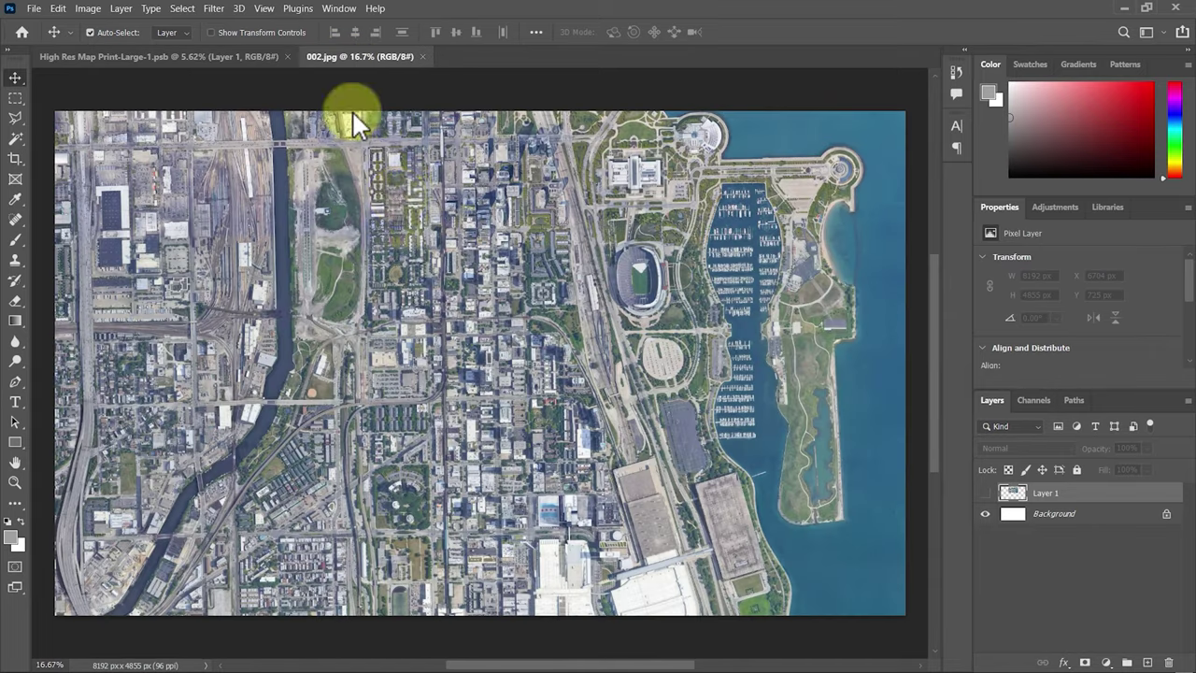
pyautogui.moveTo(346, 232); pyautogui.dragTo(420, 226)
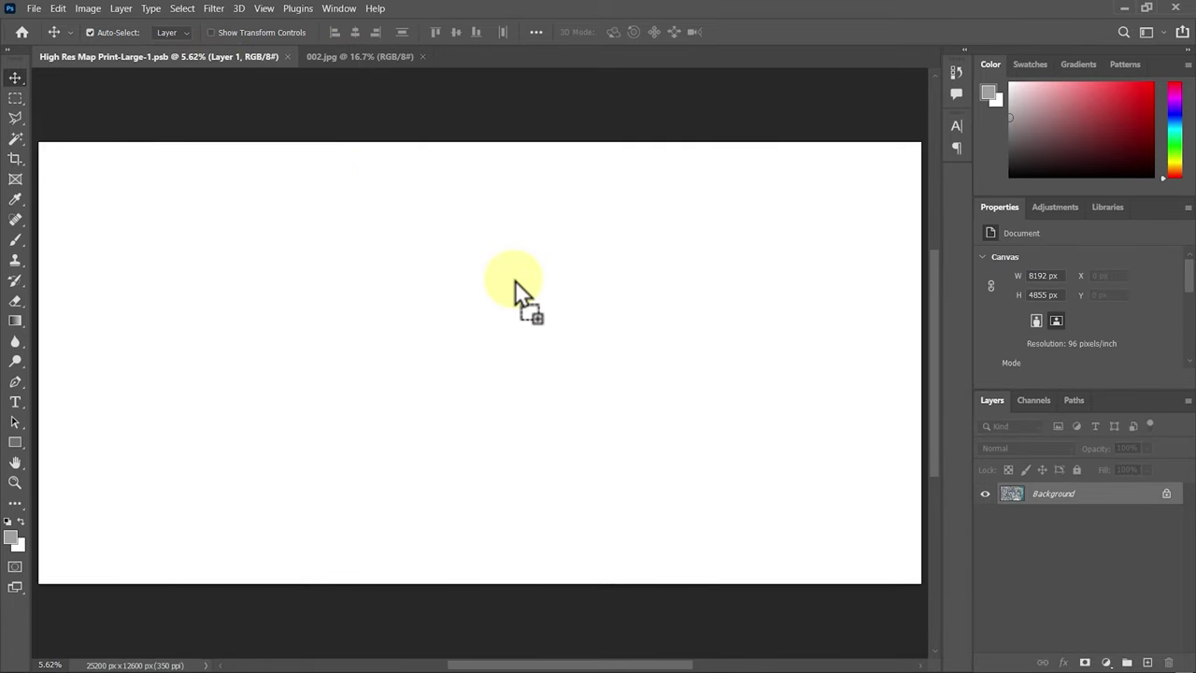
pyautogui.moveTo(514, 281); pyautogui.dragTo(515, 281)
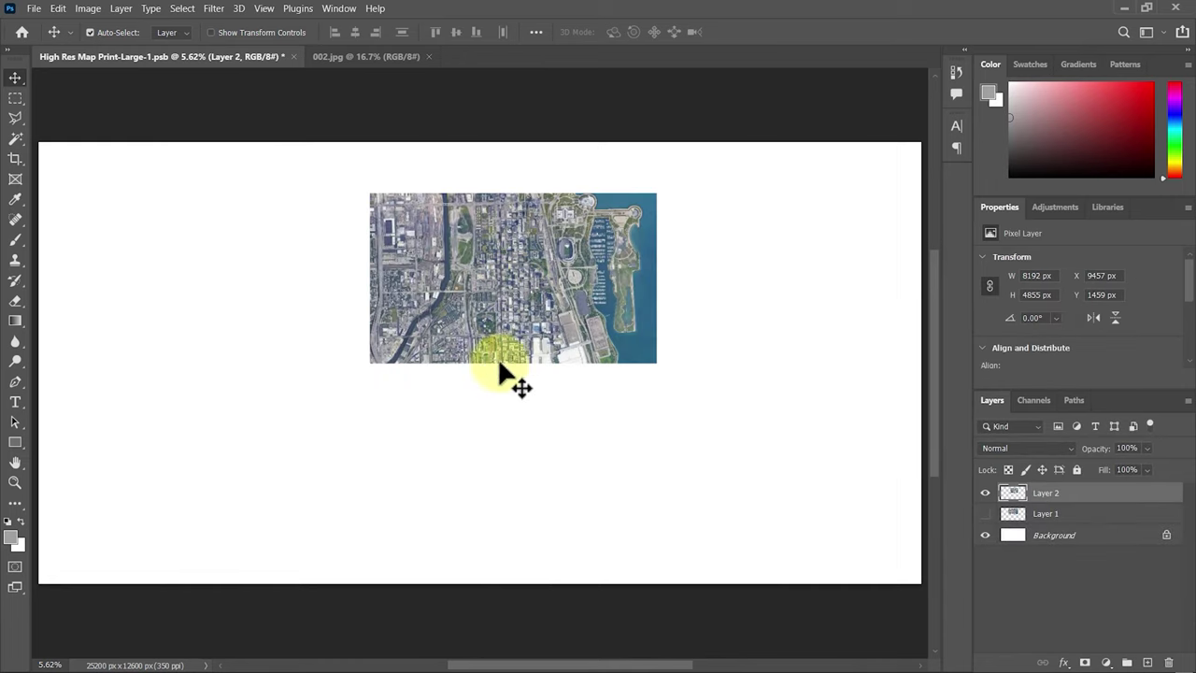
pyautogui.moveTo(562, 315); pyautogui.dragTo(586, 285)
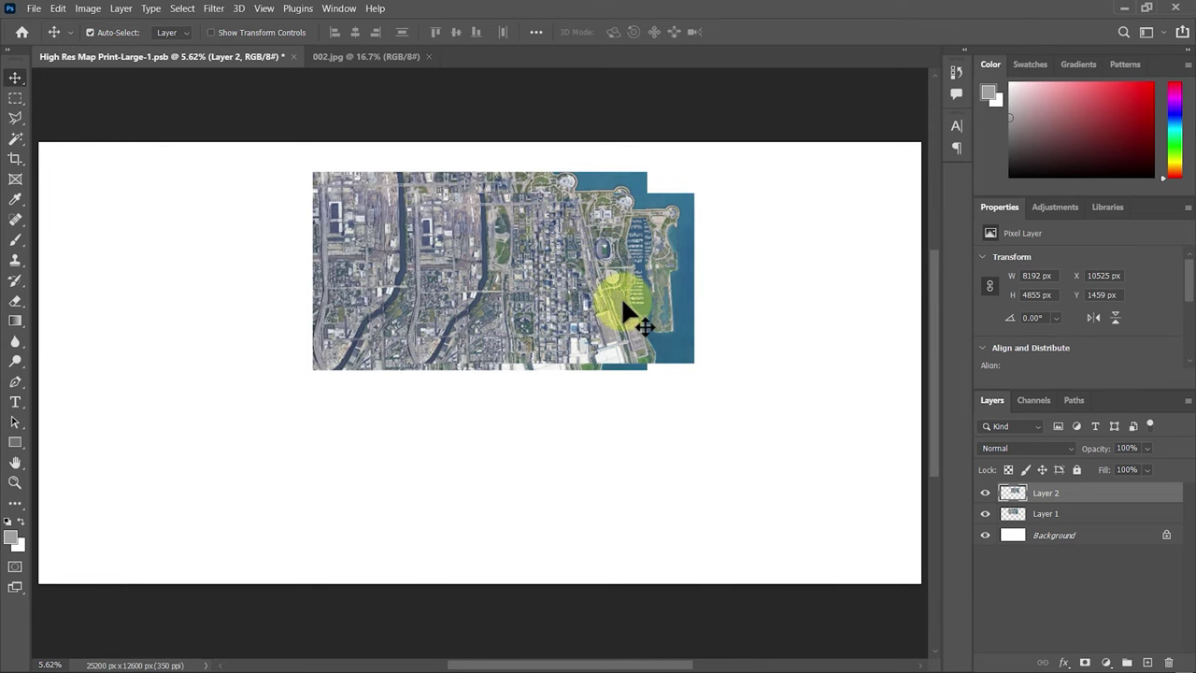
pyautogui.rightClick(666, 215)
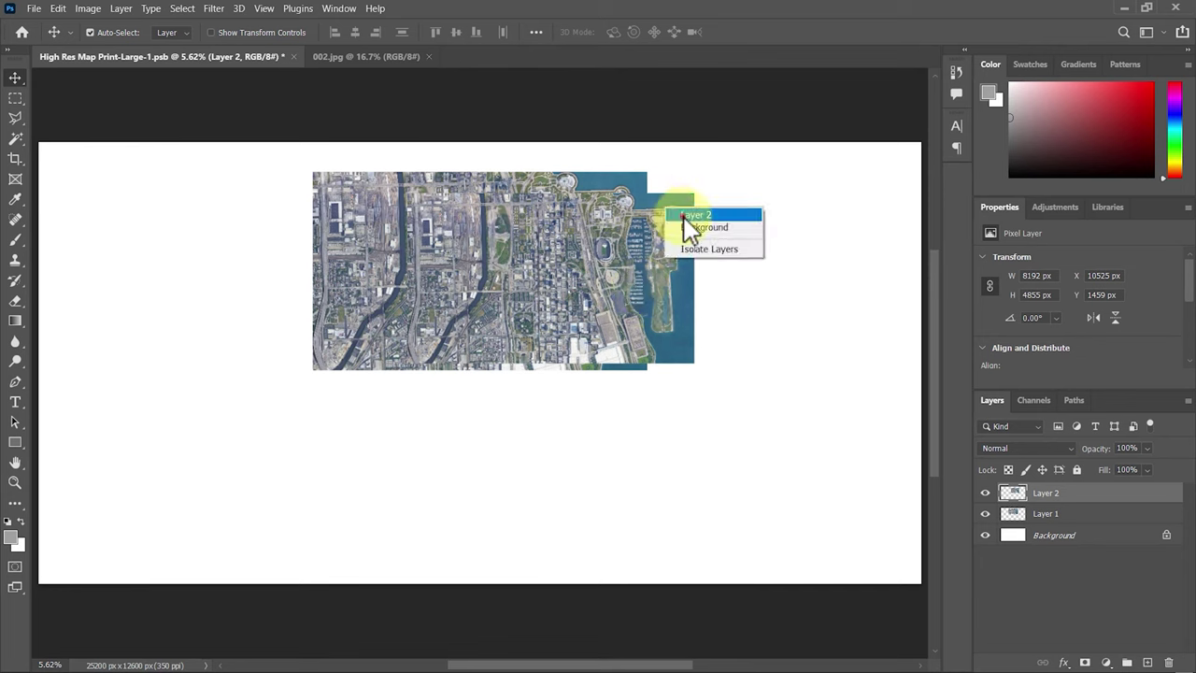
pyautogui.click(684, 219)
pyautogui.moveTo(672, 233); pyautogui.dragTo(793, 406)
# Reposition both map tiles, then hide Layer 1 and make Layer 2 active.
pyautogui.rightClick(494, 217)
pyautogui.click(514, 232)
pyautogui.moveTo(458, 249); pyautogui.dragTo(369, 246)
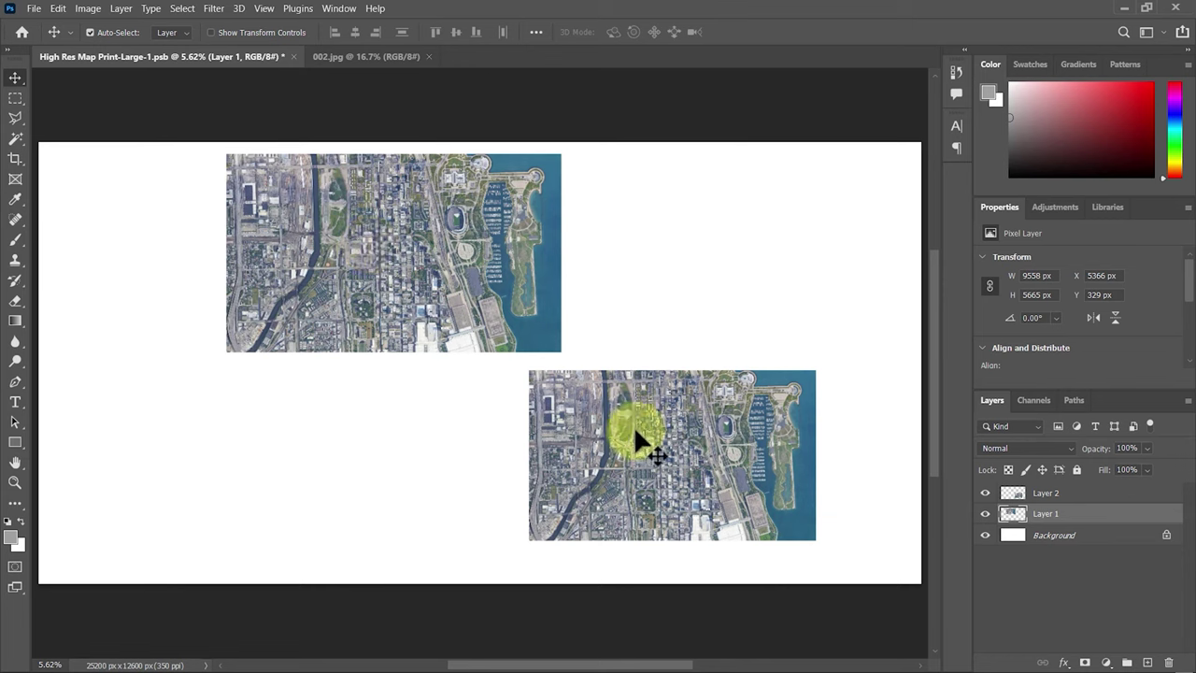
pyautogui.moveTo(643, 432); pyautogui.dragTo(691, 354)
pyautogui.click(374, 58)
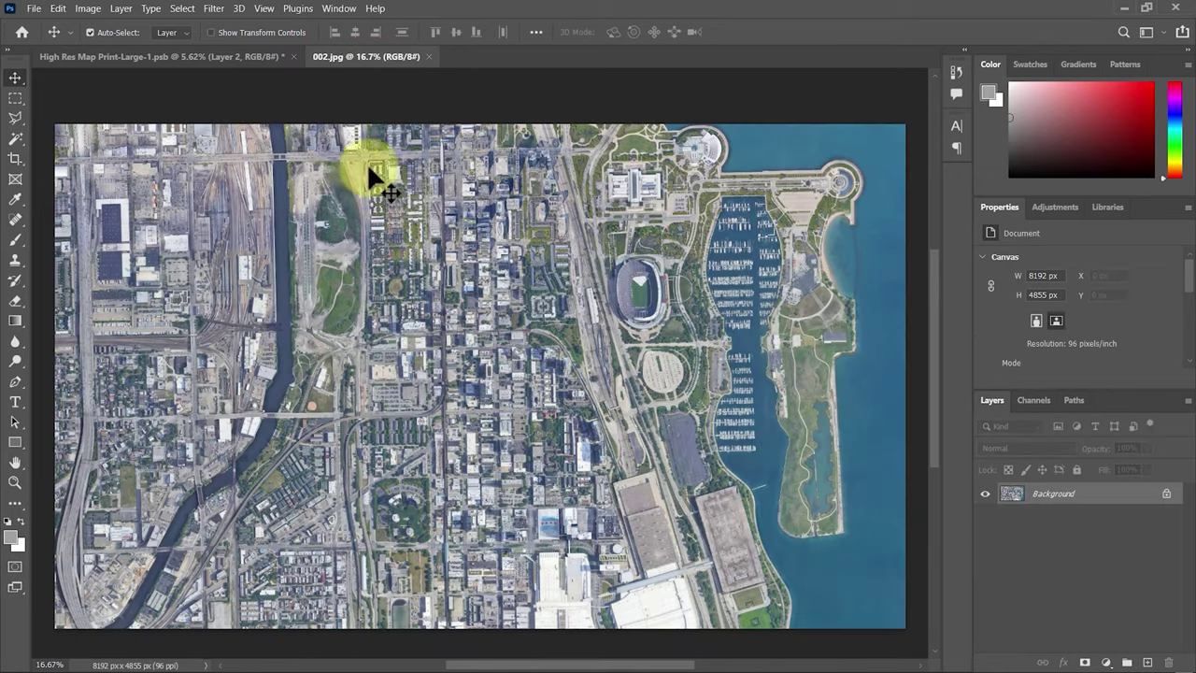
pyautogui.click(253, 56)
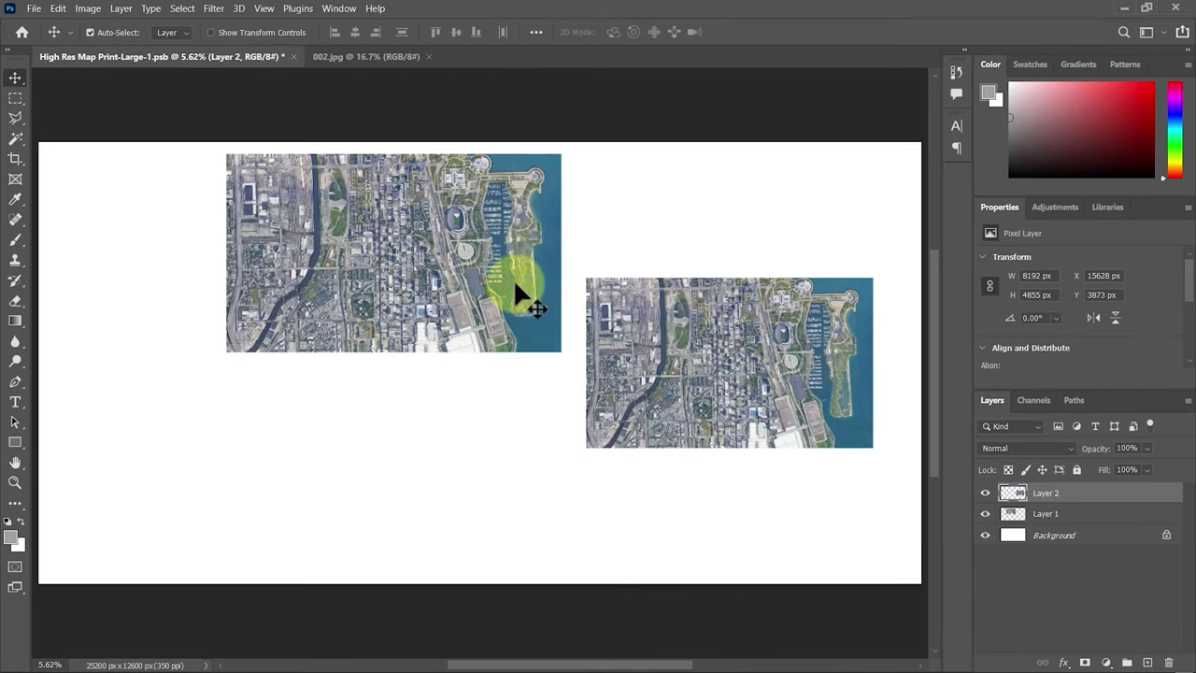
pyautogui.rightClick(413, 235)
pyautogui.click(431, 248)
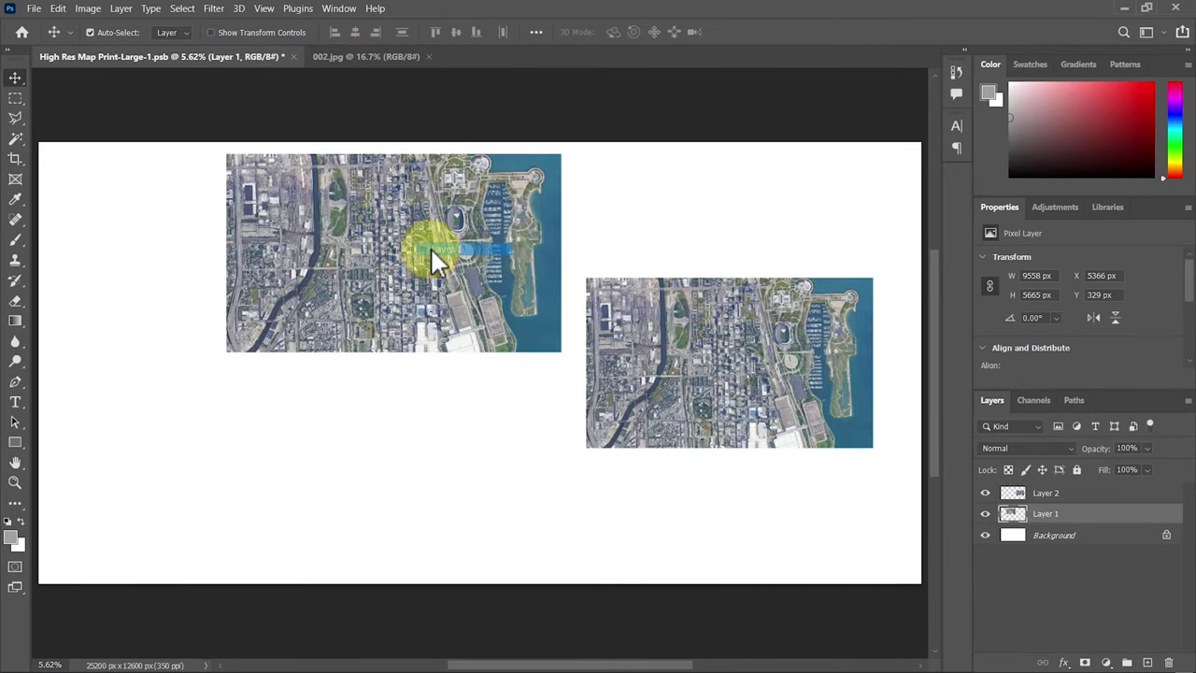
pyautogui.click(981, 513)
pyautogui.rightClick(703, 327)
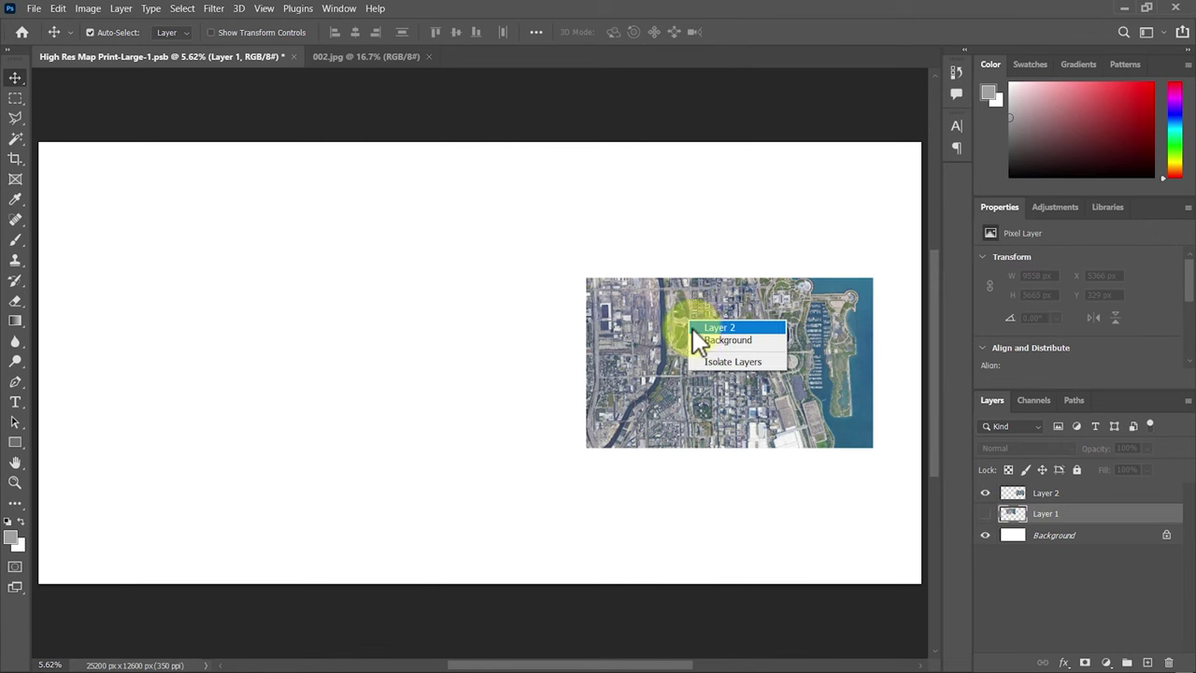
pyautogui.click(692, 326)
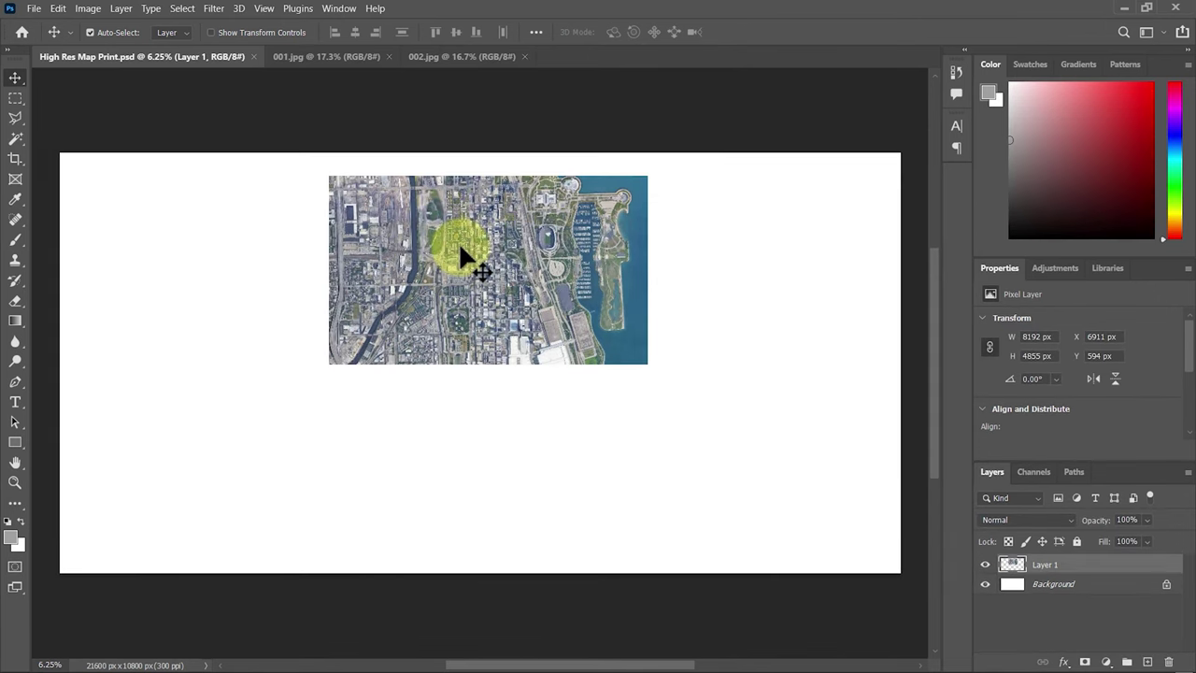
# Move the first tile to the map's top-right, close 002.jpg, and open tile 003 in Photoshop 2022.
pyautogui.moveTo(459, 242); pyautogui.dragTo(714, 234)
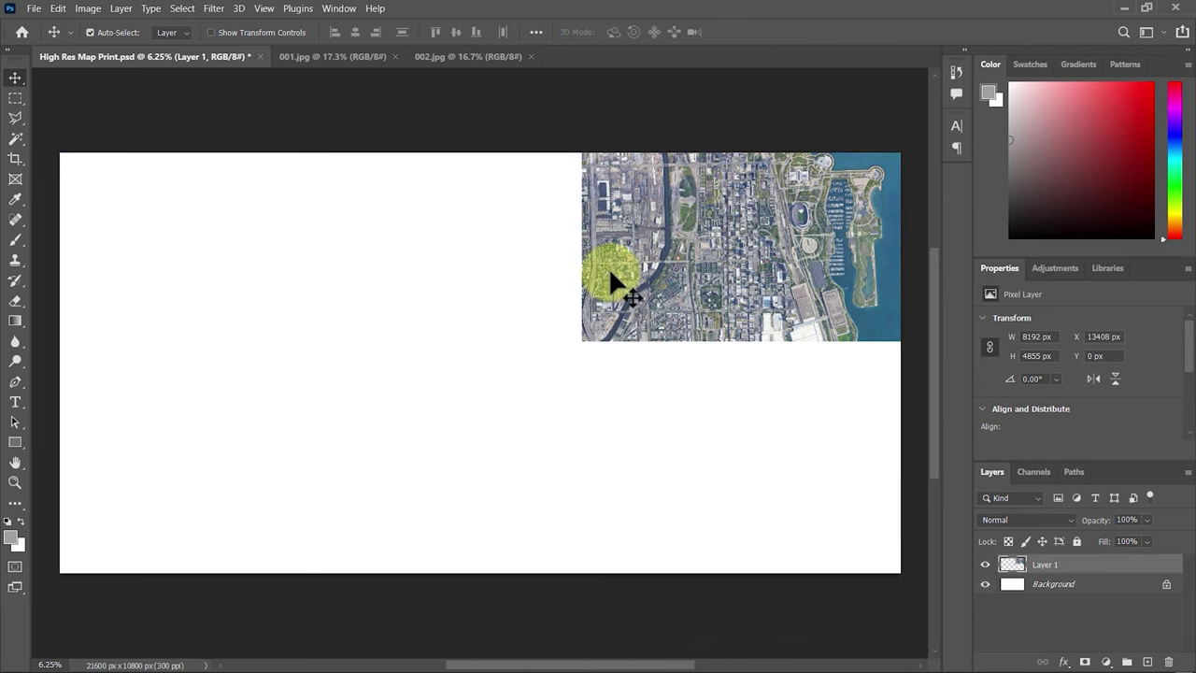
pyautogui.click(531, 56)
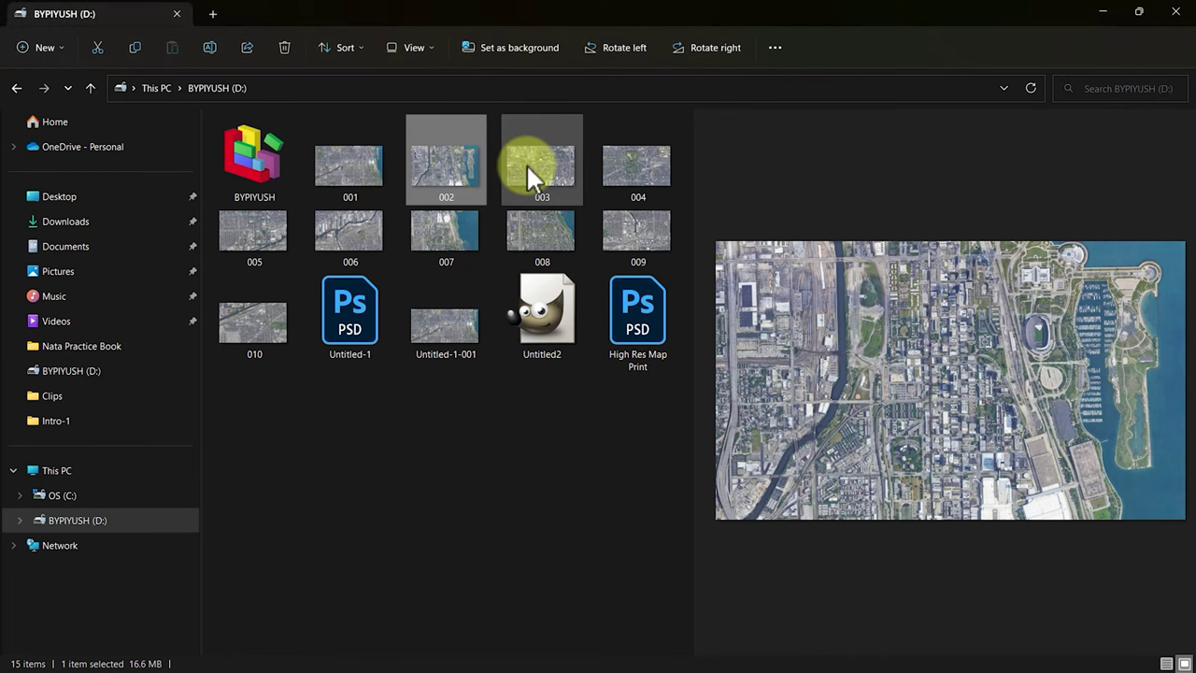
pyautogui.click(531, 172)
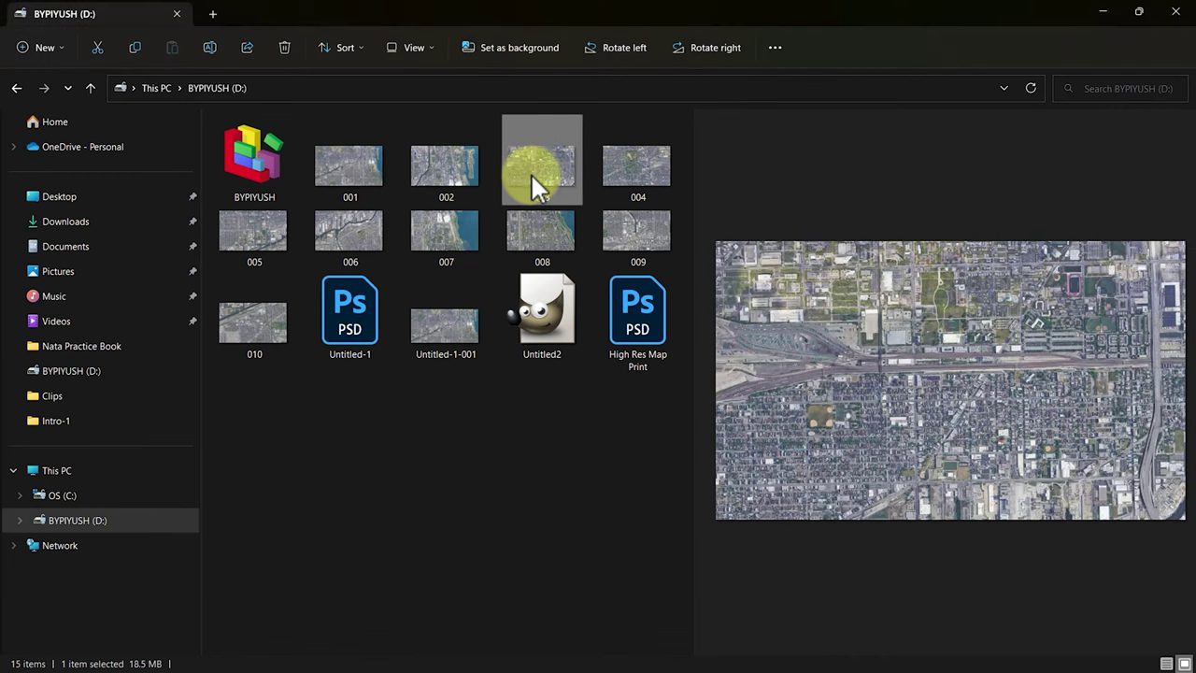
pyautogui.rightClick(530, 173)
pyautogui.moveTo(743, 247)
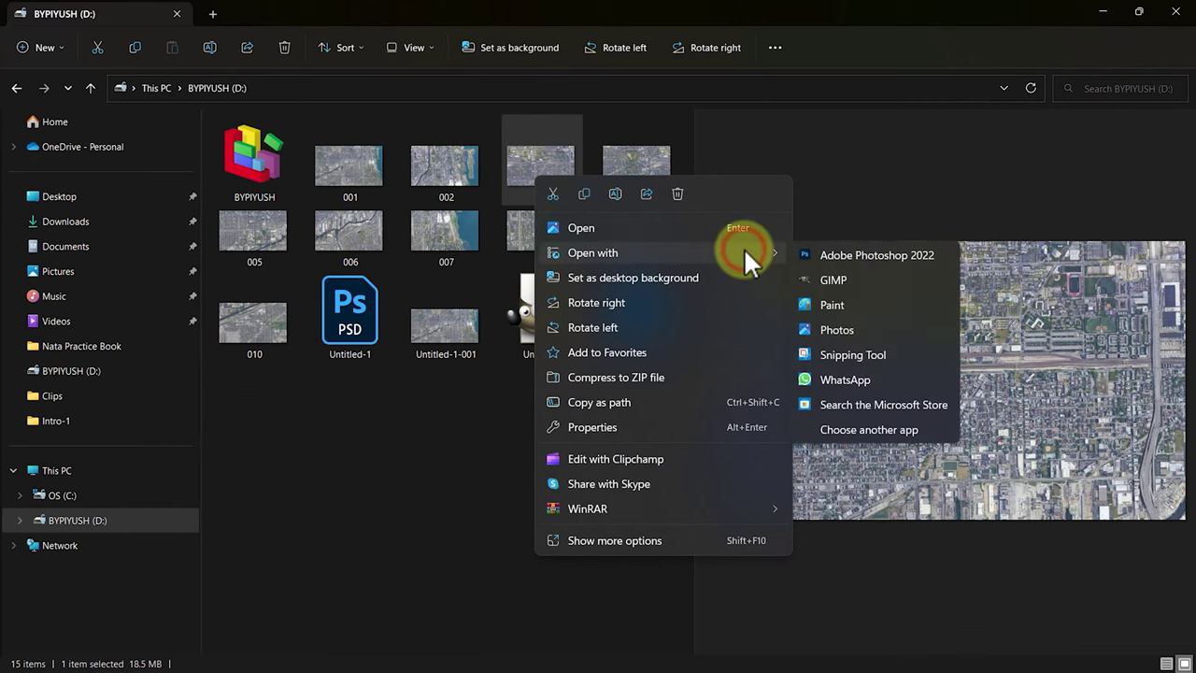
pyautogui.click(856, 229)
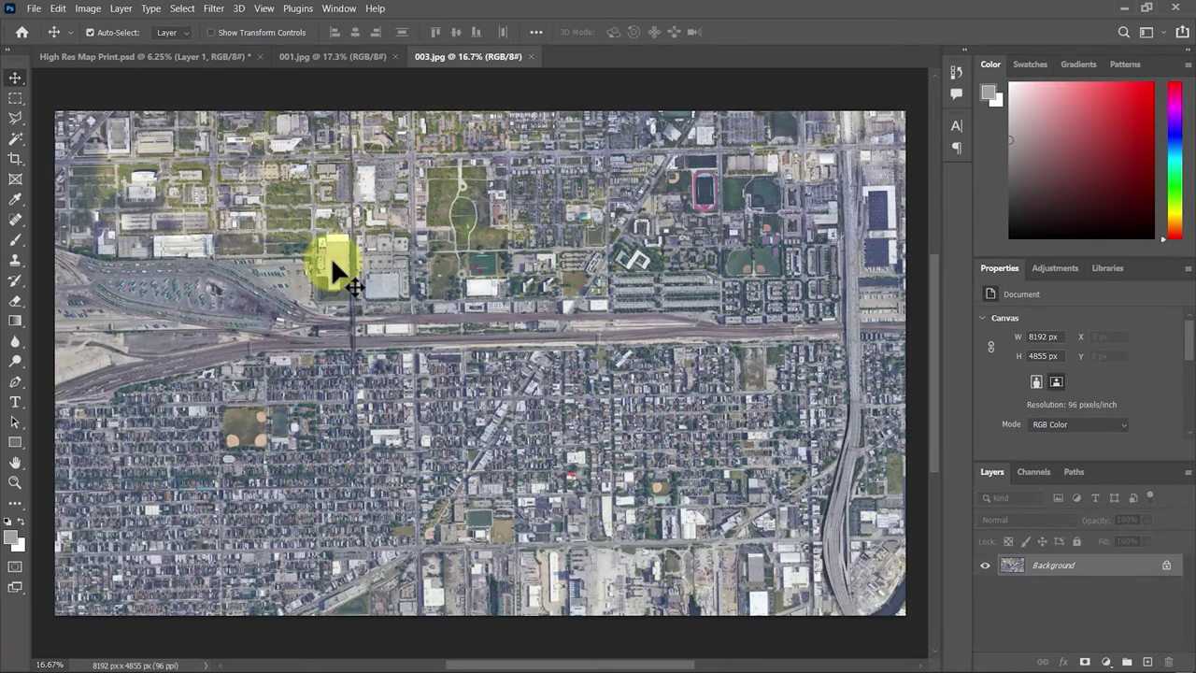
# Add tile 003 to the map as Layer 2 beneath Layer 1, and set Layer 1 to 35% opacity.
pyautogui.moveTo(331, 257); pyautogui.dragTo(449, 284)
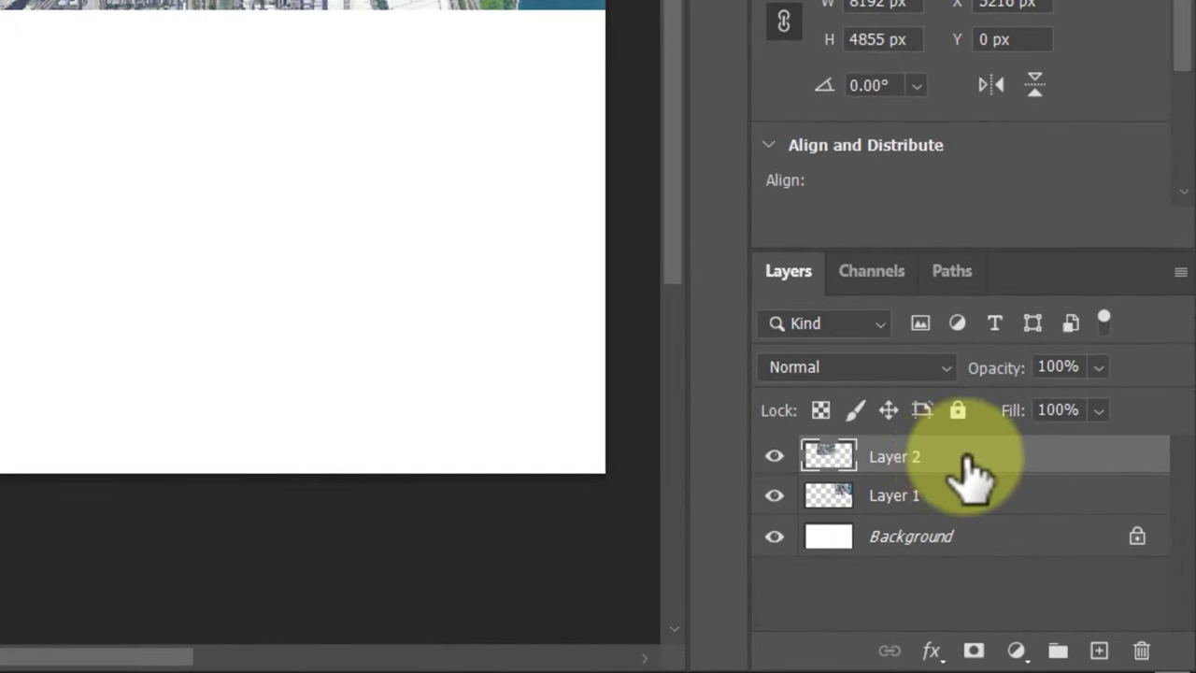
pyautogui.moveTo(962, 448); pyautogui.dragTo(966, 497)
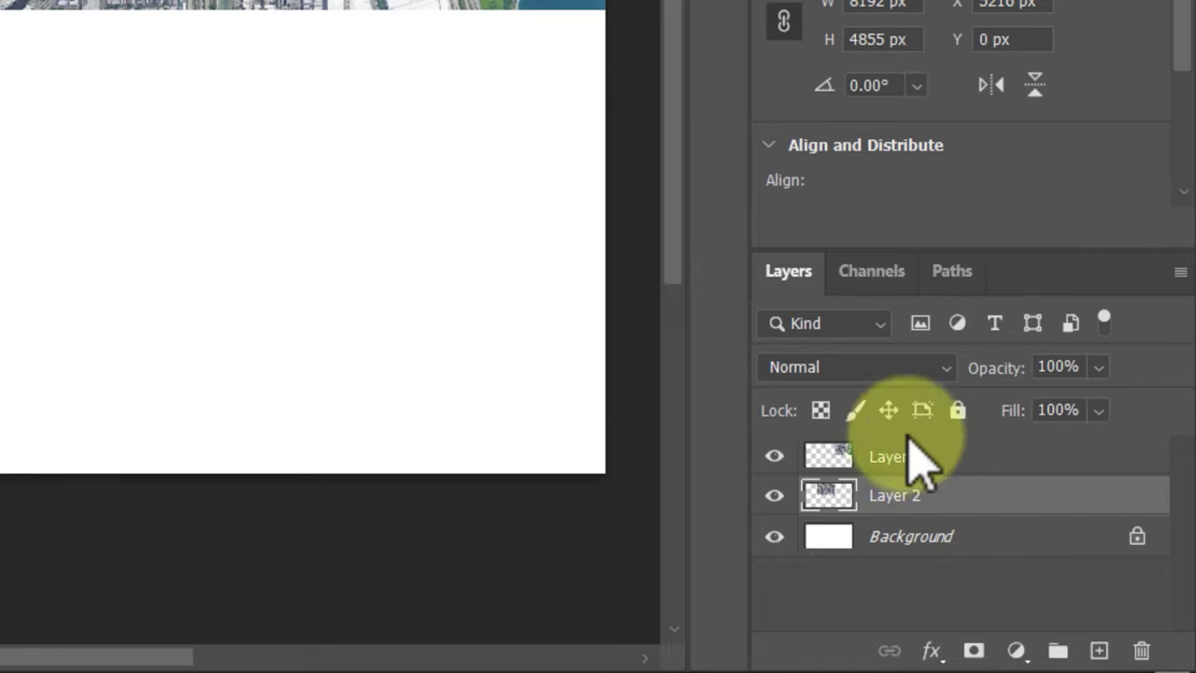
pyautogui.click(966, 458)
pyautogui.click(1057, 370)
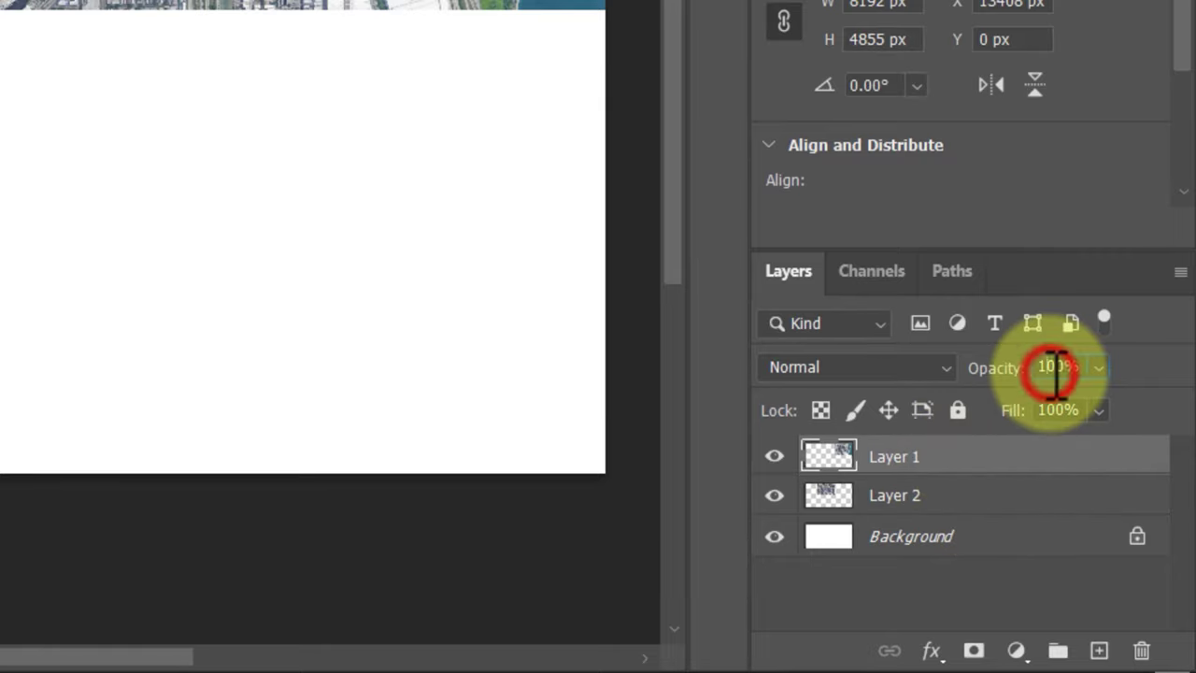
pyautogui.write('35')
pyautogui.press('Return')
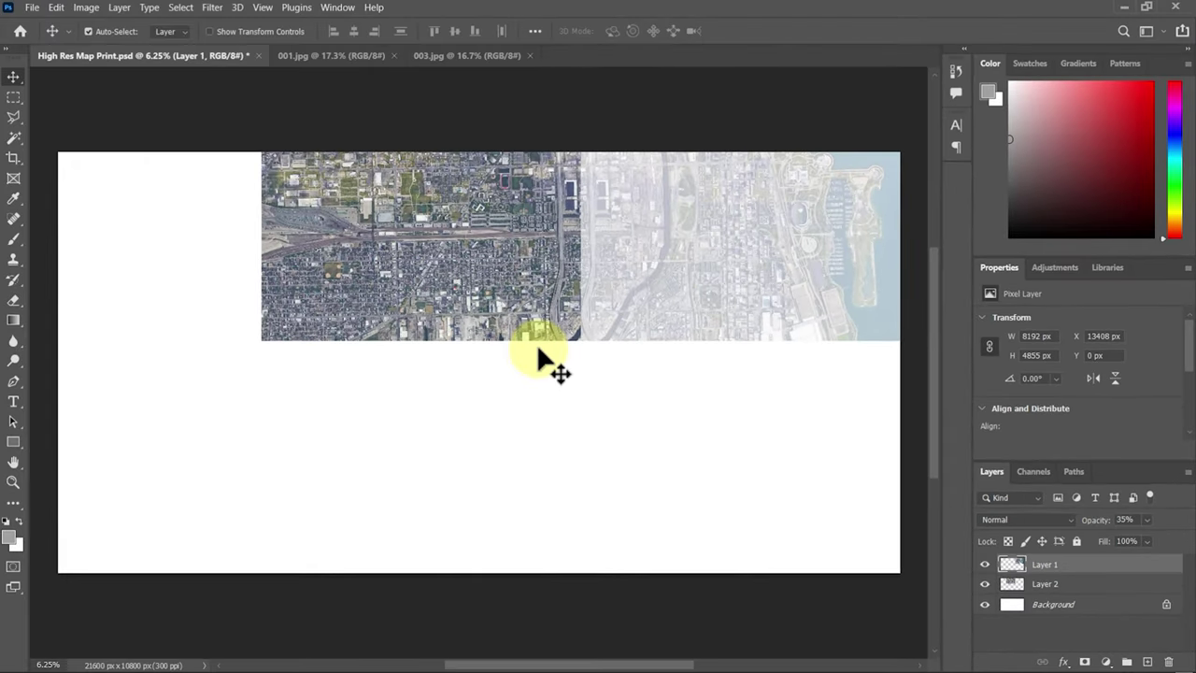
# Slide Layer 2 (tile 003) right and nudge it until it lines up with tile 002.
pyautogui.rightClick(210, 129)
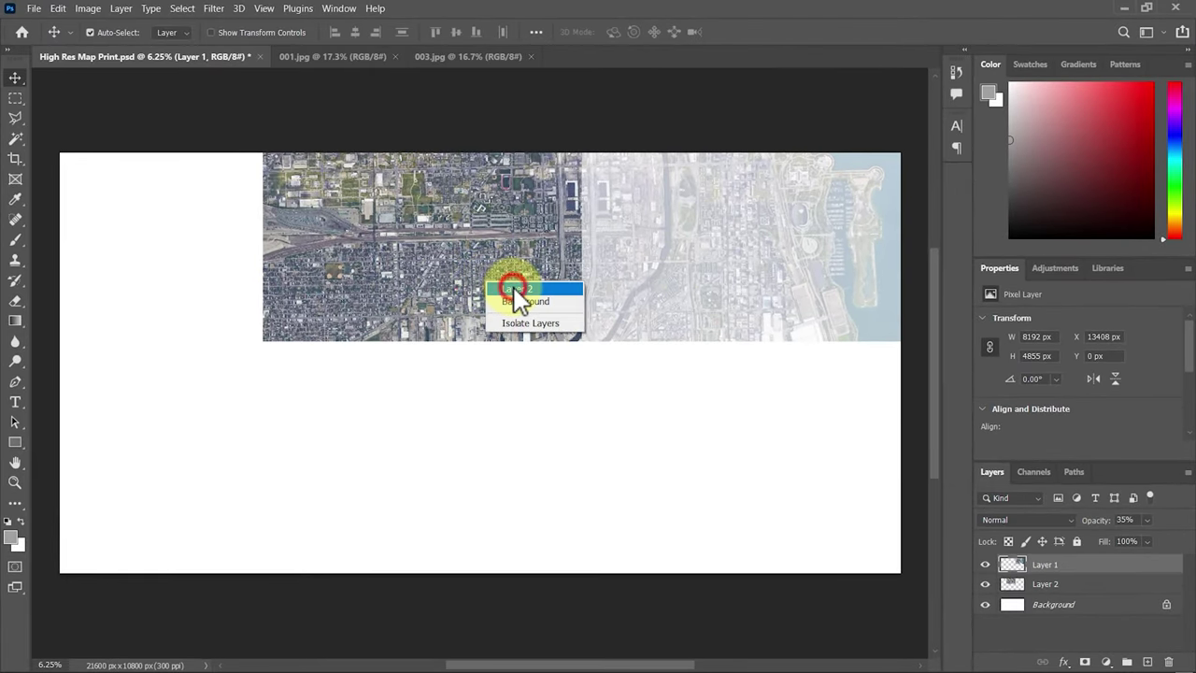
pyautogui.click(516, 289)
pyautogui.scroll(5, 568, 229)
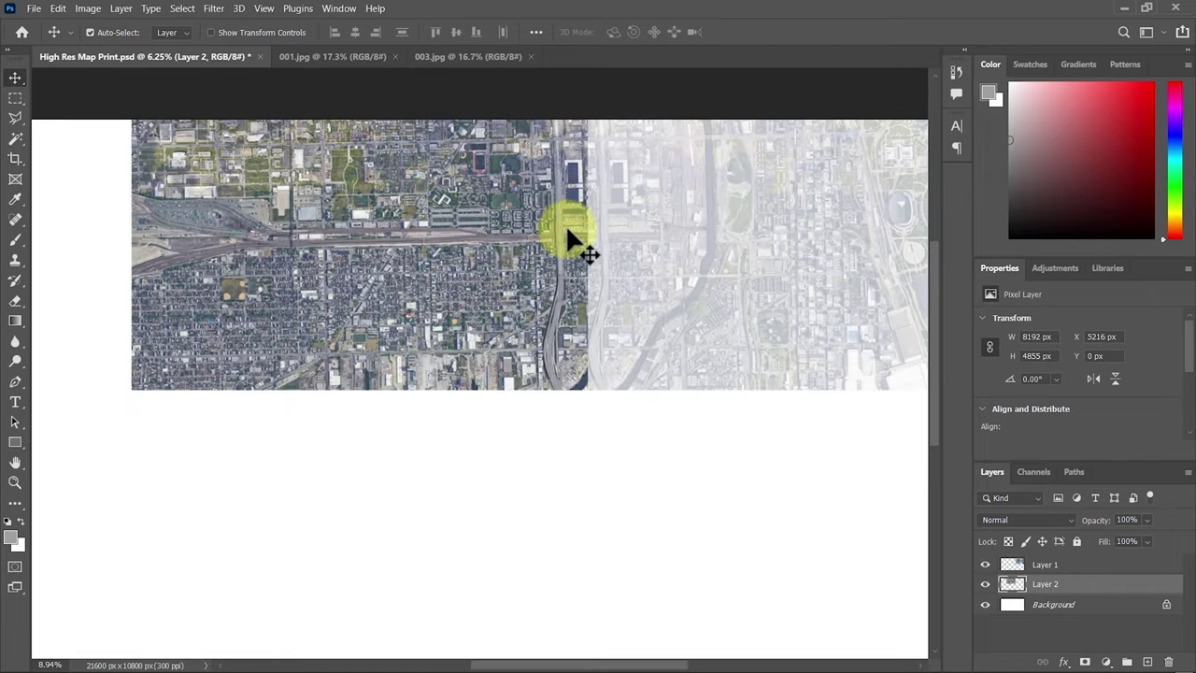
pyautogui.scroll(4, 567, 229)
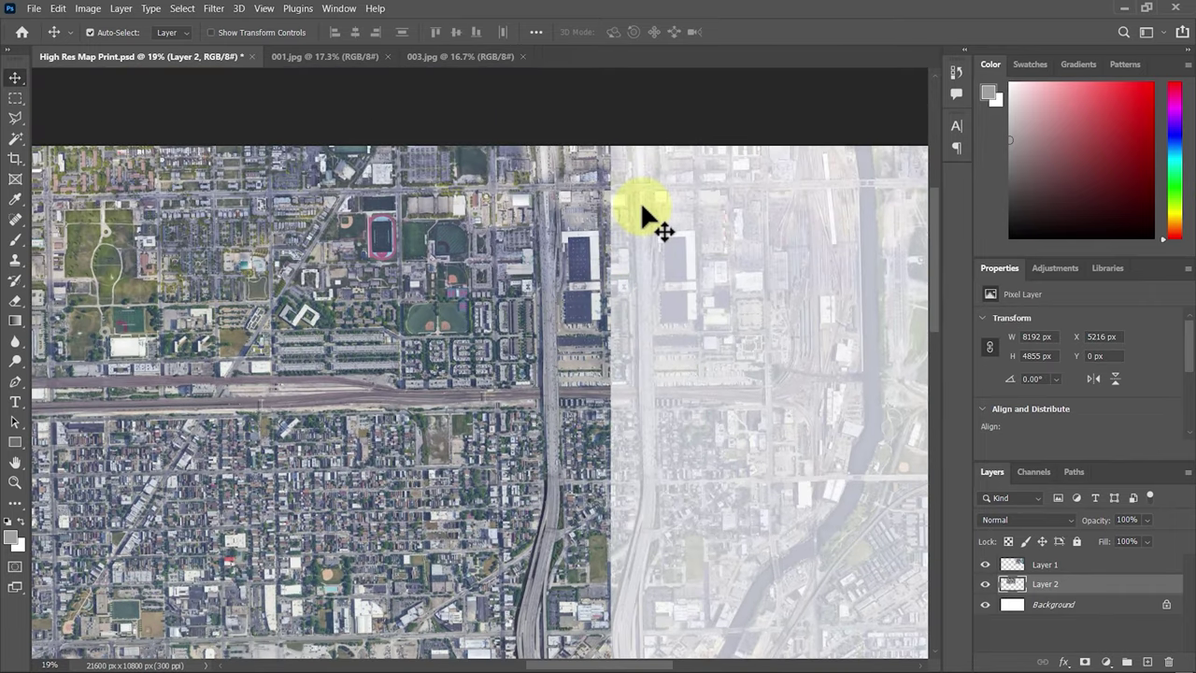
pyautogui.scroll(1, 589, 318)
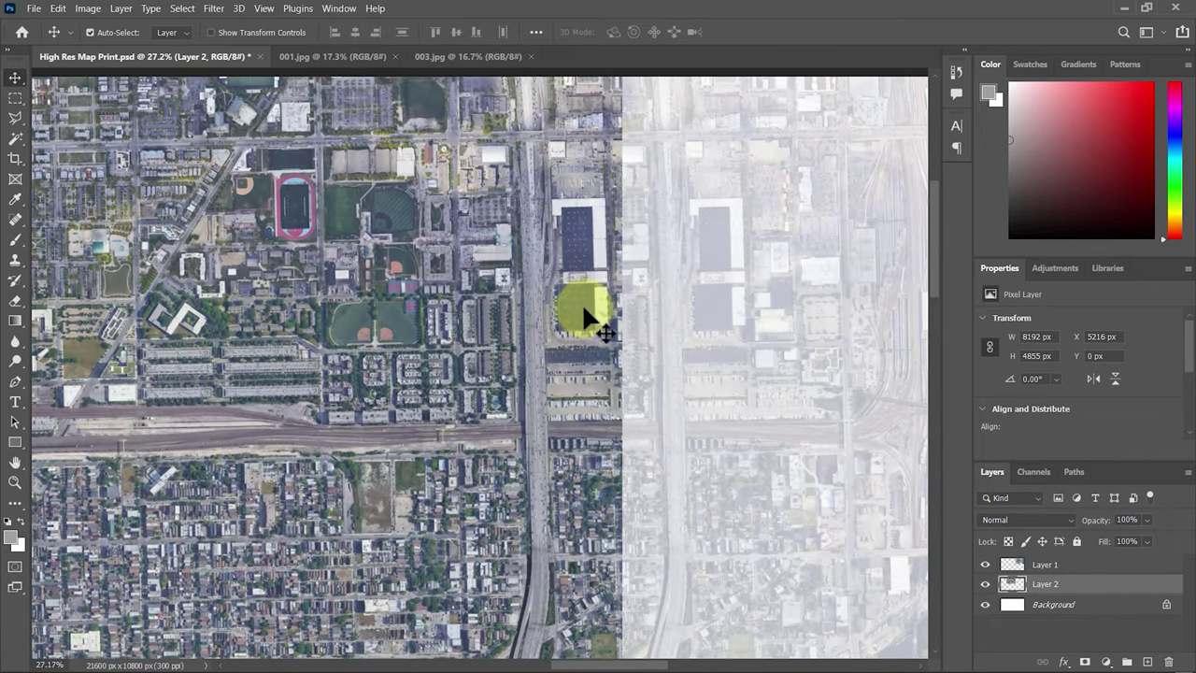
pyautogui.rightClick(423, 278)
pyautogui.click(379, 297)
pyautogui.moveTo(334, 291); pyautogui.dragTo(464, 297)
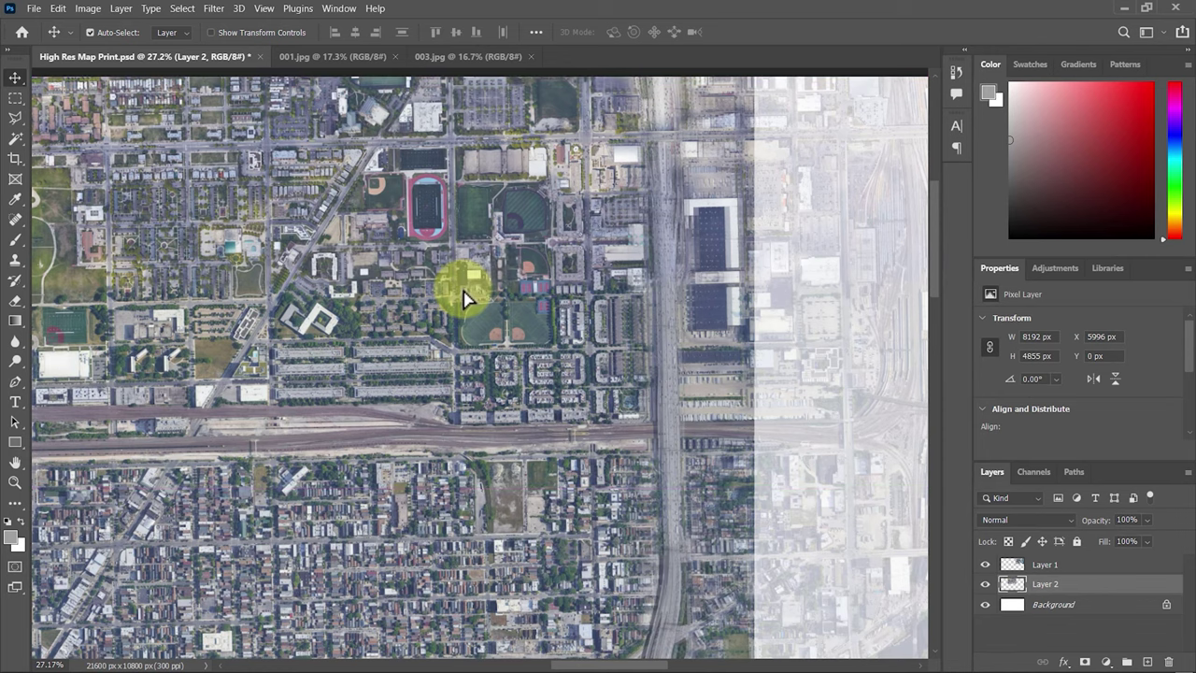
pyautogui.hotkey('shift', 'Right')
pyautogui.hotkey('shift', 'Right')
pyautogui.press('Right')
pyautogui.press('Right')
pyautogui.press('Right')
pyautogui.press('Right')
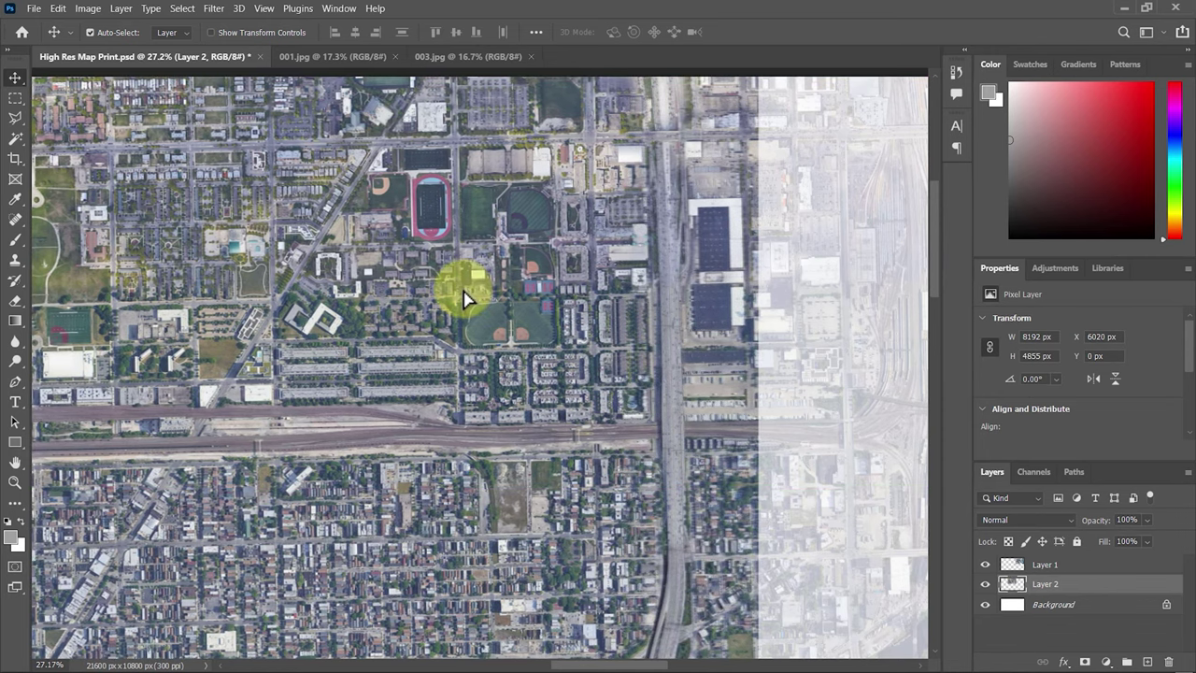
pyautogui.press('Right')
pyautogui.press('Right')
pyautogui.press('Right')
pyautogui.press('Right')
pyautogui.press('Right')
pyautogui.press('Right')
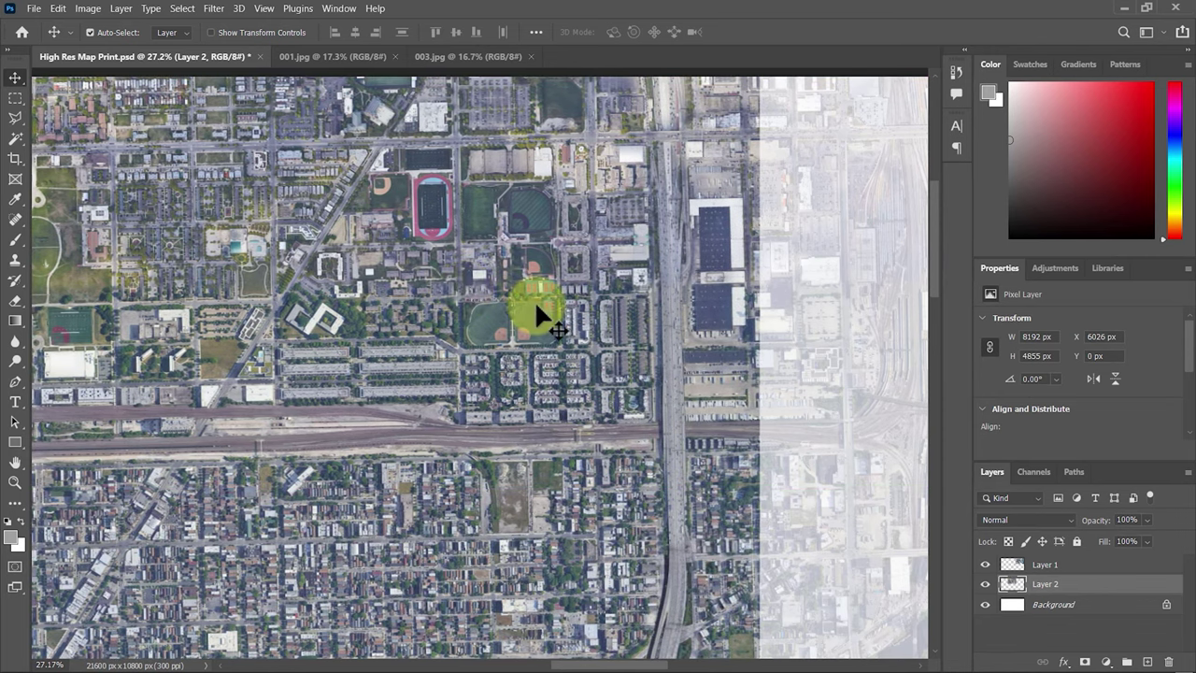
# Zoom out to fit the whole map canvas on screen.
pyautogui.press('z')
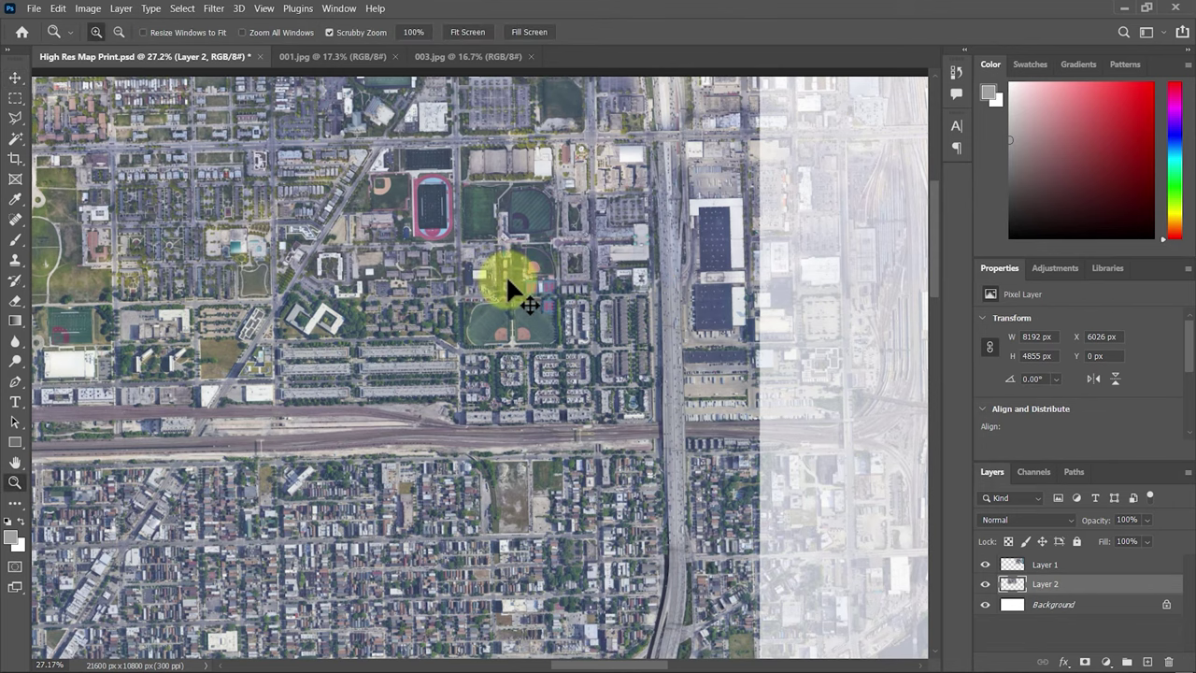
pyautogui.rightClick(510, 280)
pyautogui.click(519, 286)
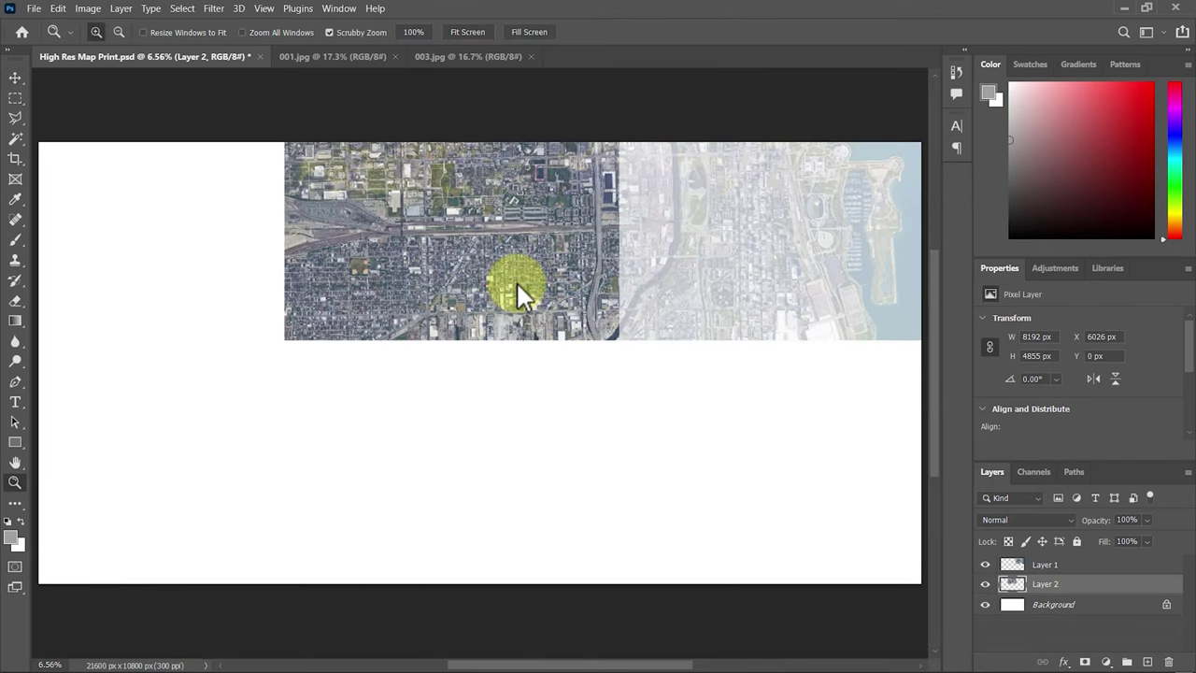
pyautogui.press('v')
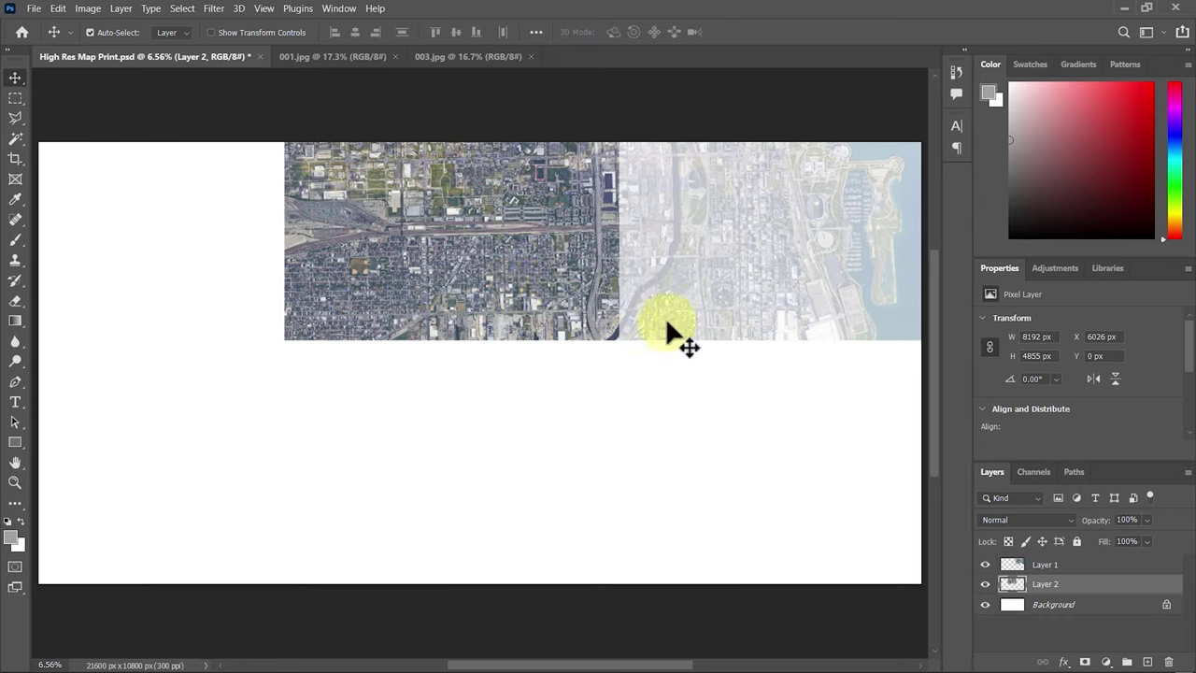
# Restore Layer 1 to 100% opacity and save High Res Map Print.psd.
pyautogui.click(1065, 565)
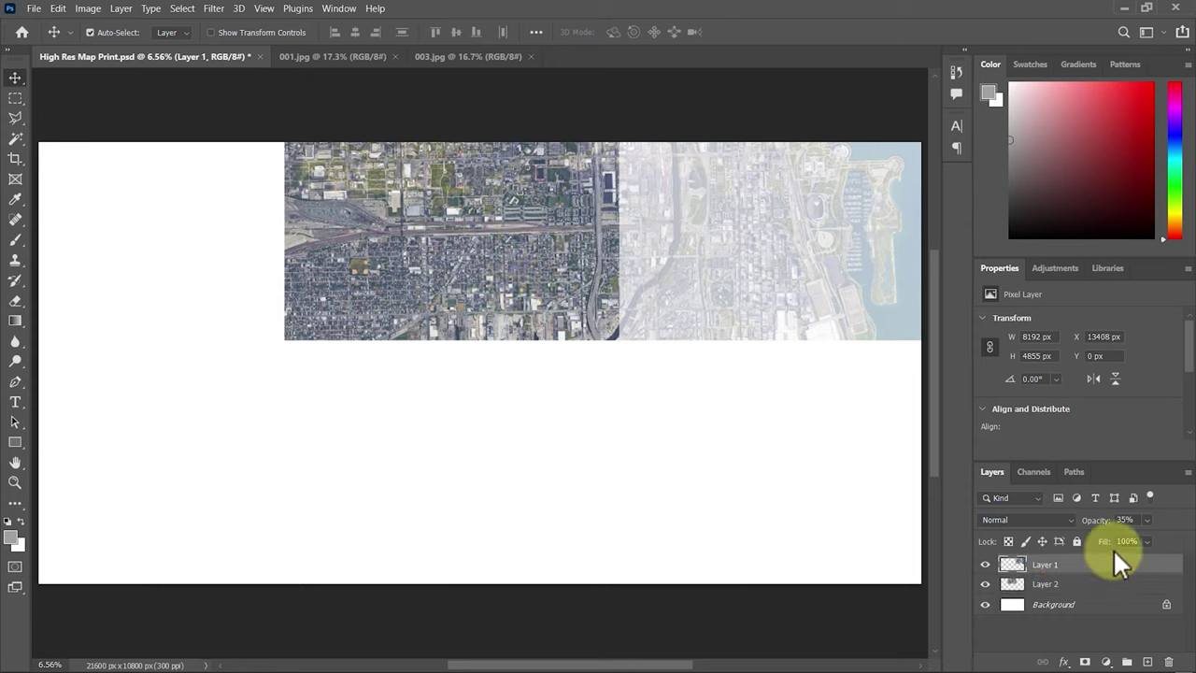
pyautogui.click(1148, 519)
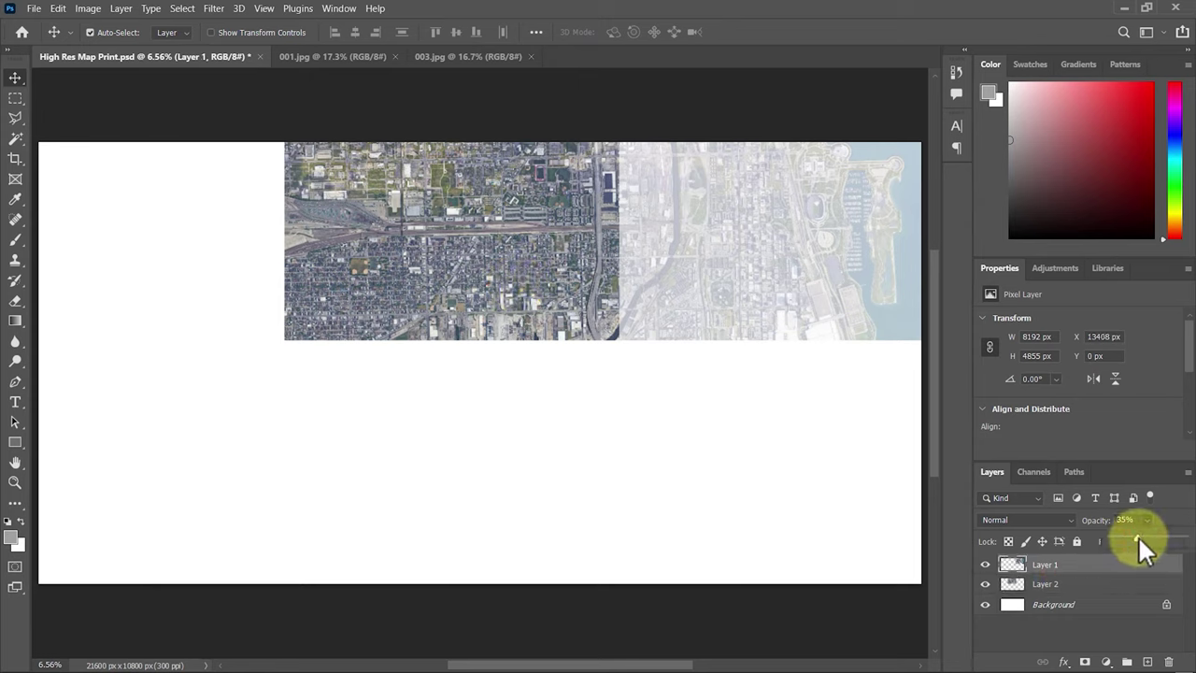
pyautogui.moveTo(1139, 540); pyautogui.dragTo(1187, 542)
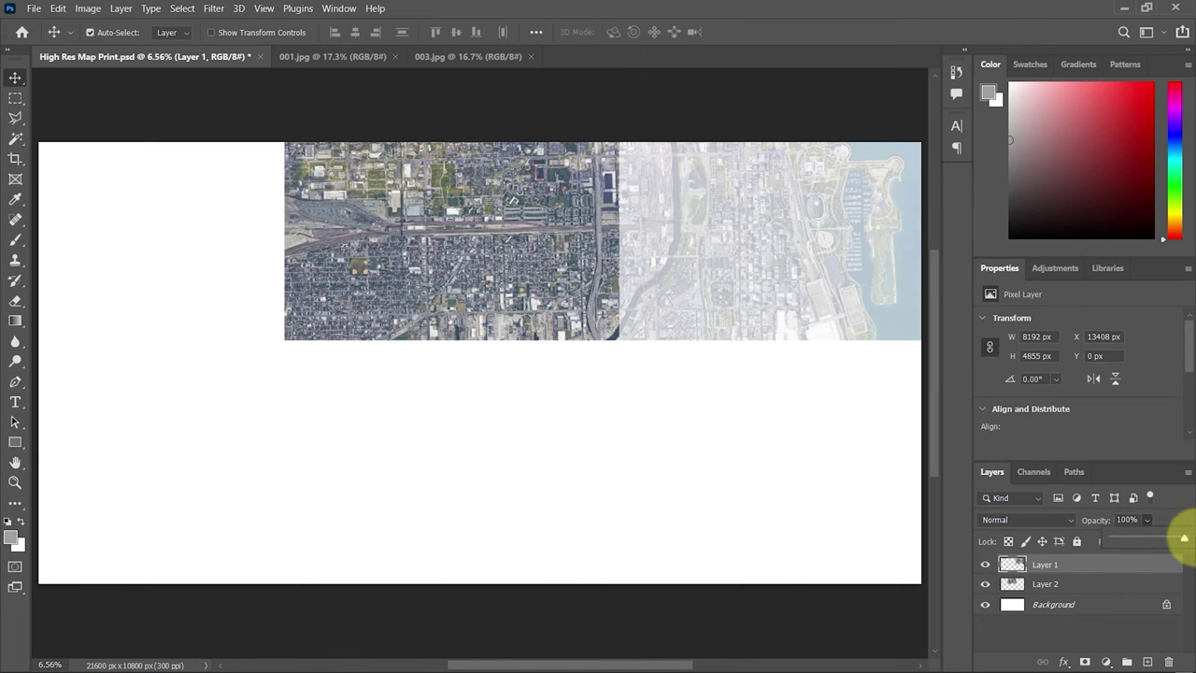
pyautogui.click(871, 467)
pyautogui.hotkey('ctrl', 's')
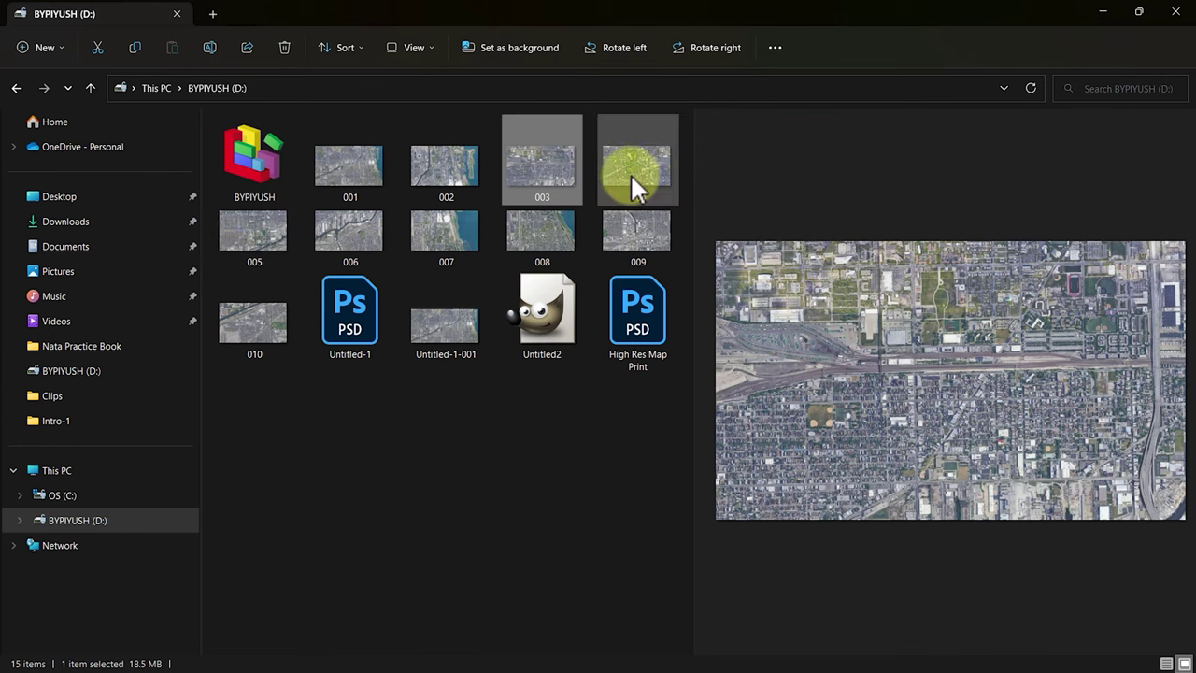
# Open tile 004 in Photoshop, close 003.jpg, and drag 004 into the map as Layer 3.
pyautogui.rightClick(629, 173)
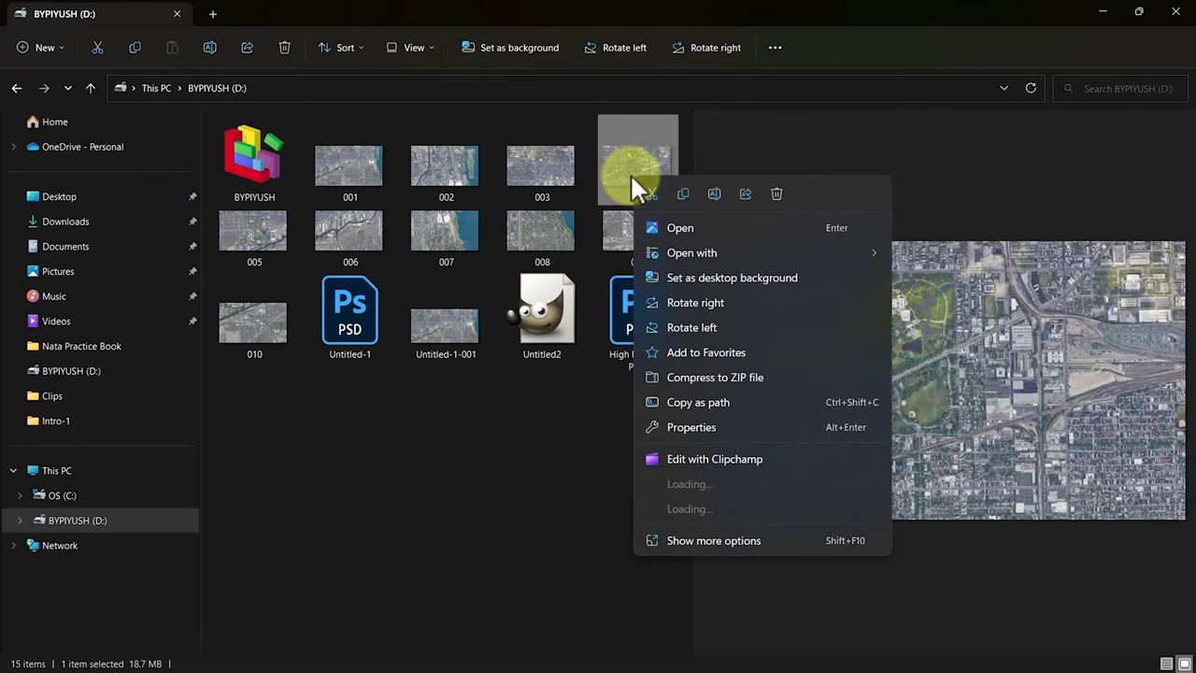
pyautogui.moveTo(883, 250)
pyautogui.click(935, 227)
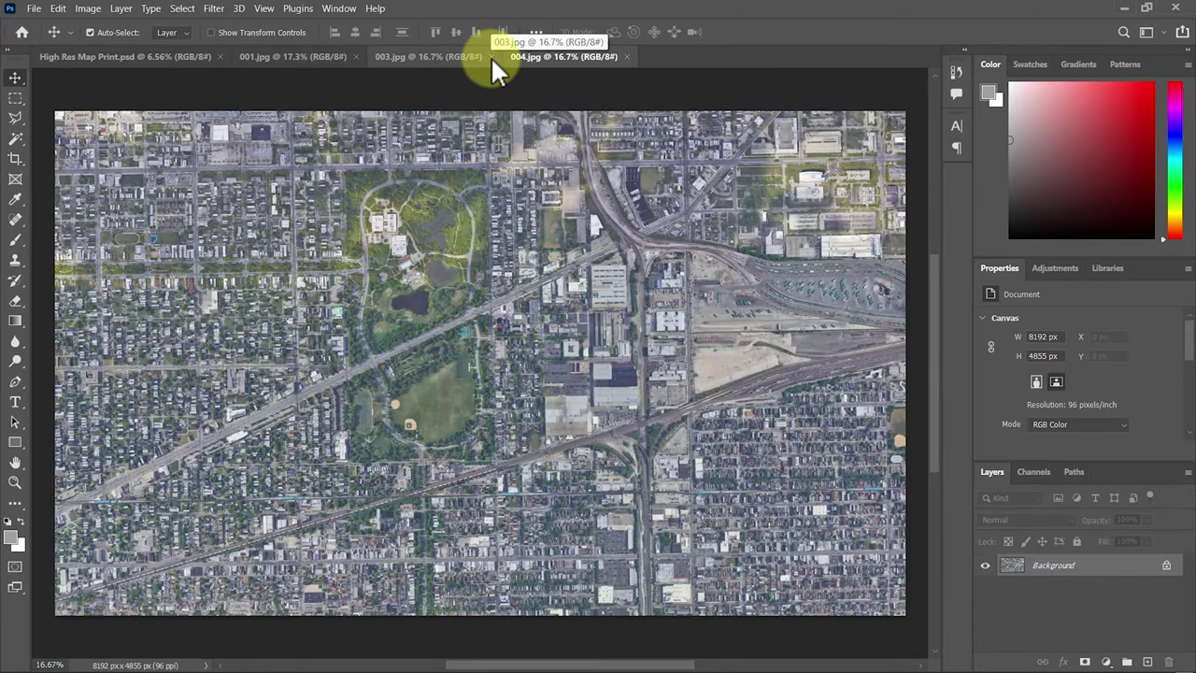
pyautogui.click(479, 56)
pyautogui.moveTo(429, 212); pyautogui.dragTo(121, 265)
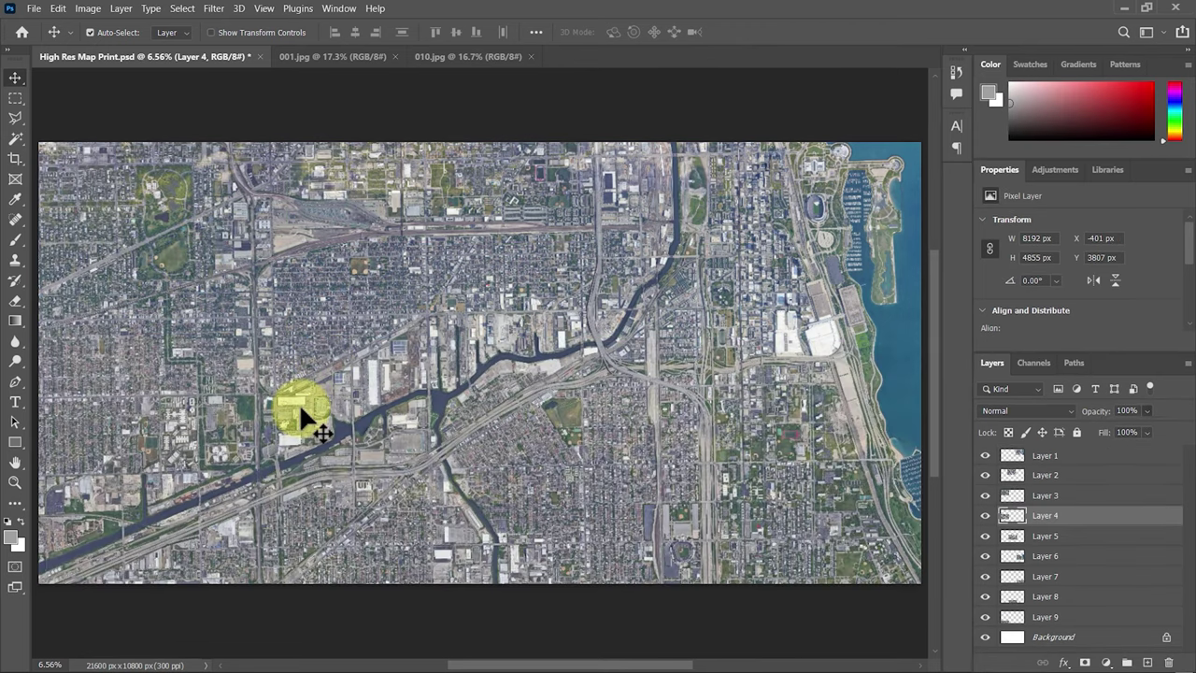
# Close the 010.jpg source document and save the completed nine-tile map.
pyautogui.press('z')
pyautogui.rightClick(321, 422)
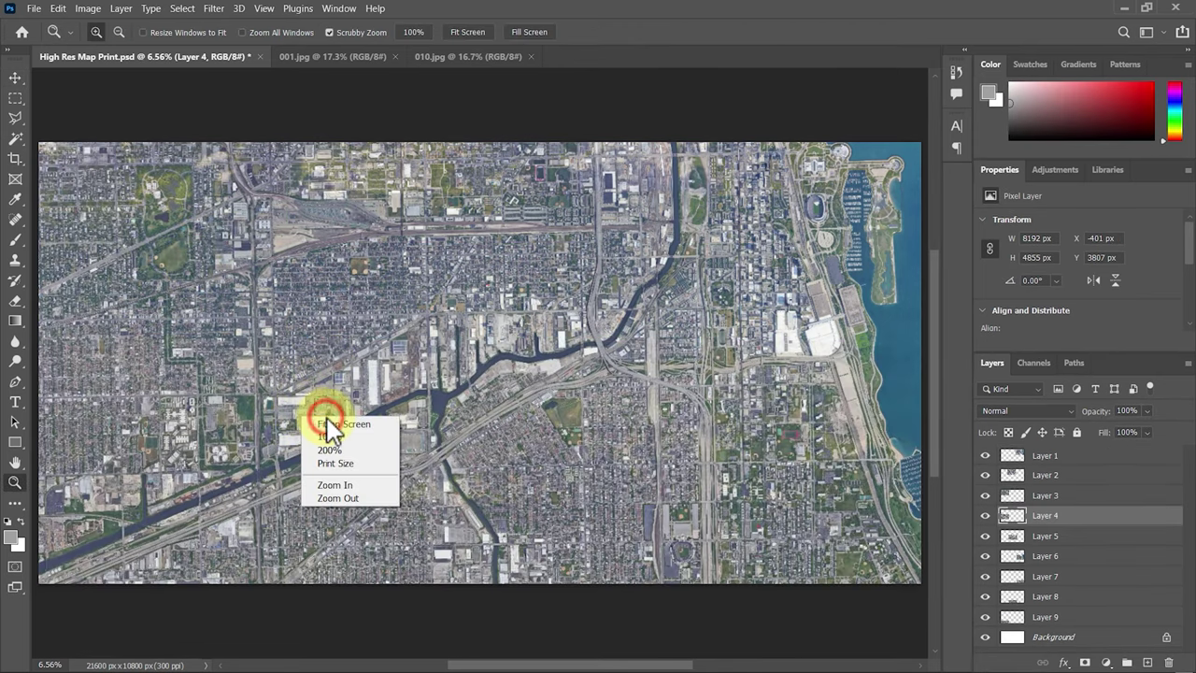
pyautogui.press('Escape')
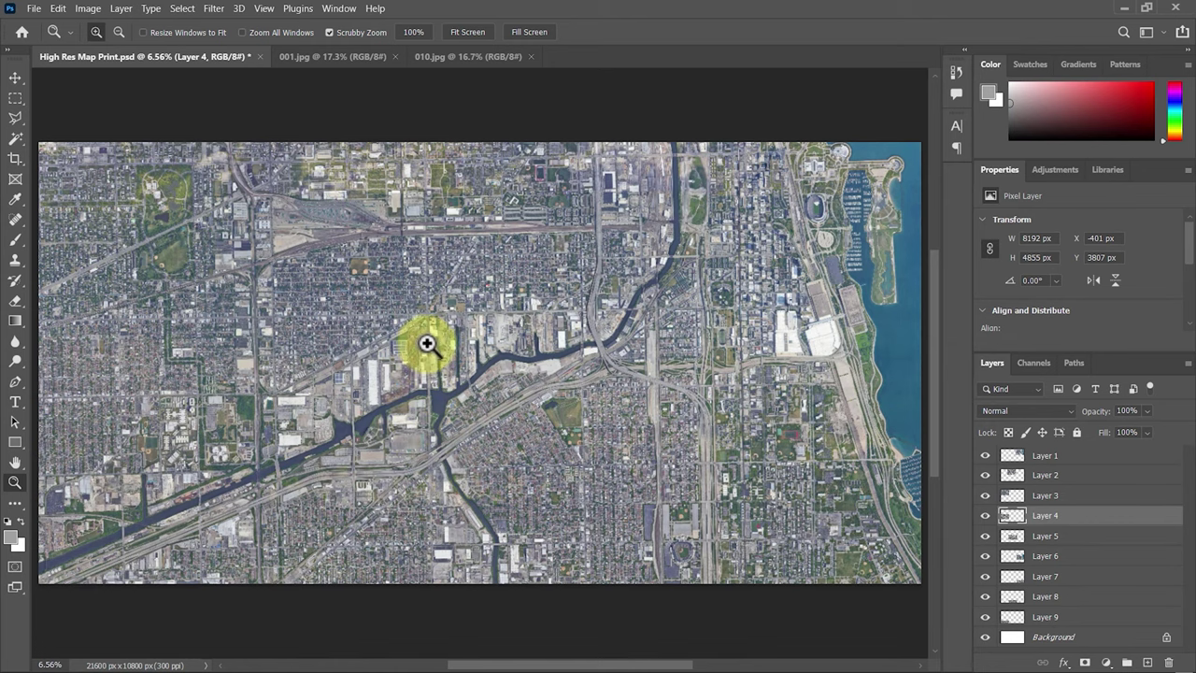
pyautogui.click(496, 56)
pyautogui.click(532, 56)
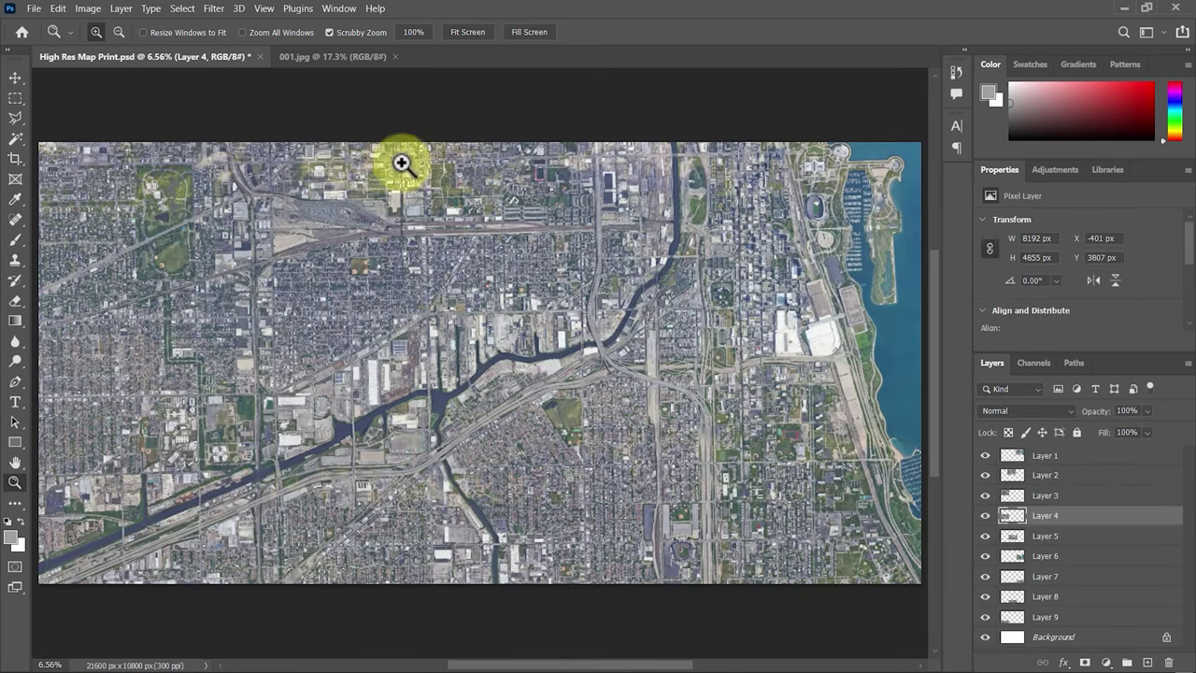
pyautogui.press('v')
pyautogui.hotkey('ctrl', 's')
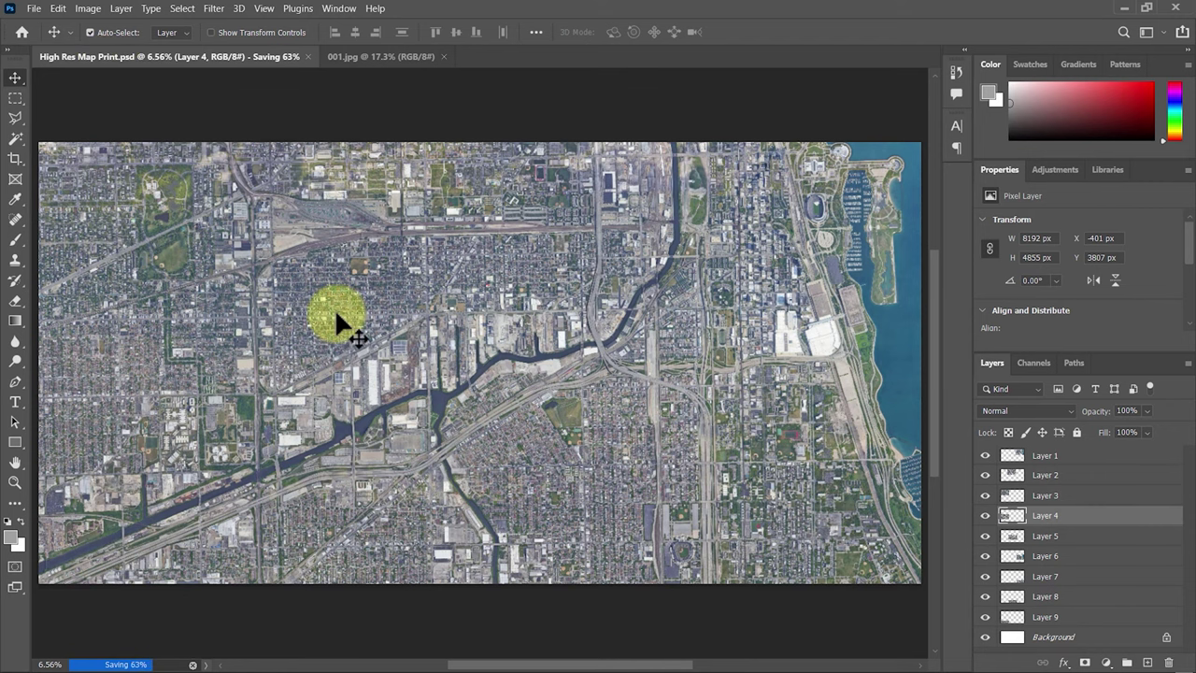
pyautogui.click(368, 60)
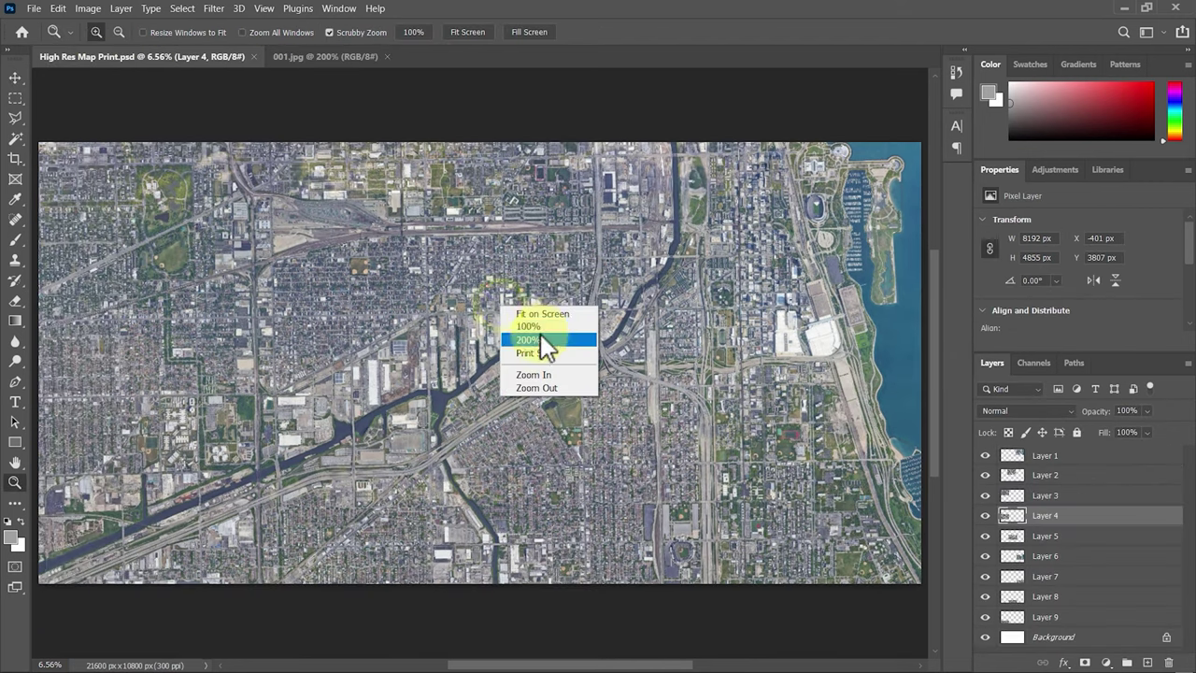
pyautogui.click(540, 334)
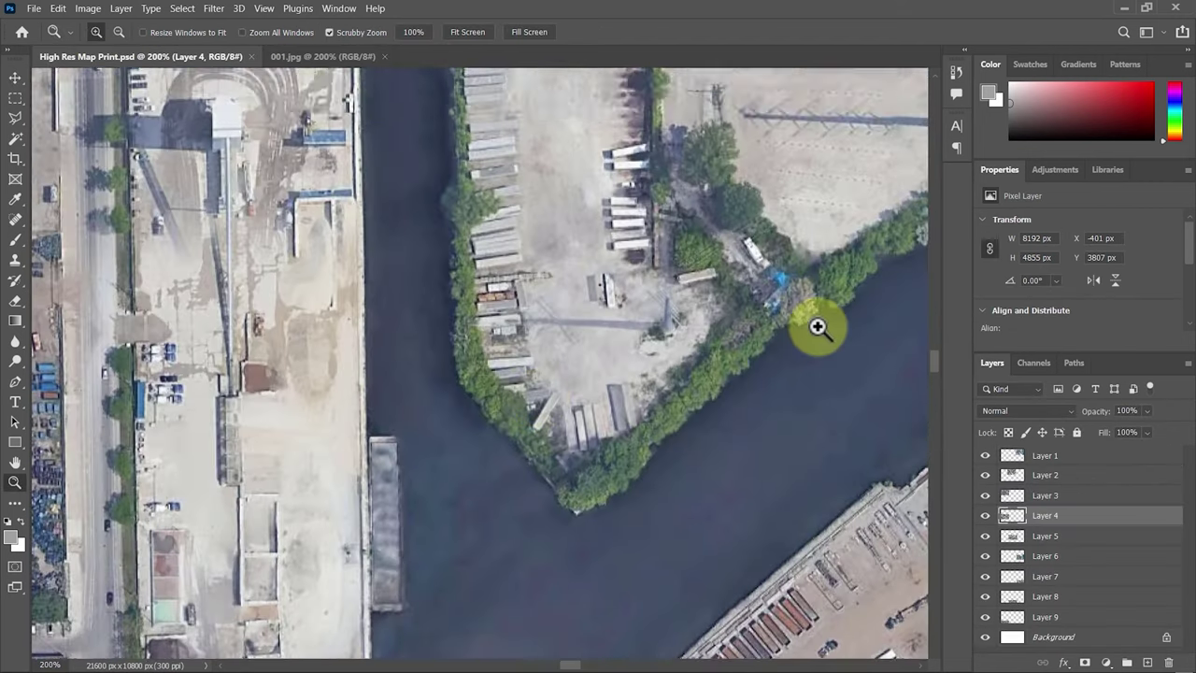
pyautogui.scroll(-5, 814, 326)
pyautogui.rightClick(546, 359)
pyautogui.click(593, 389)
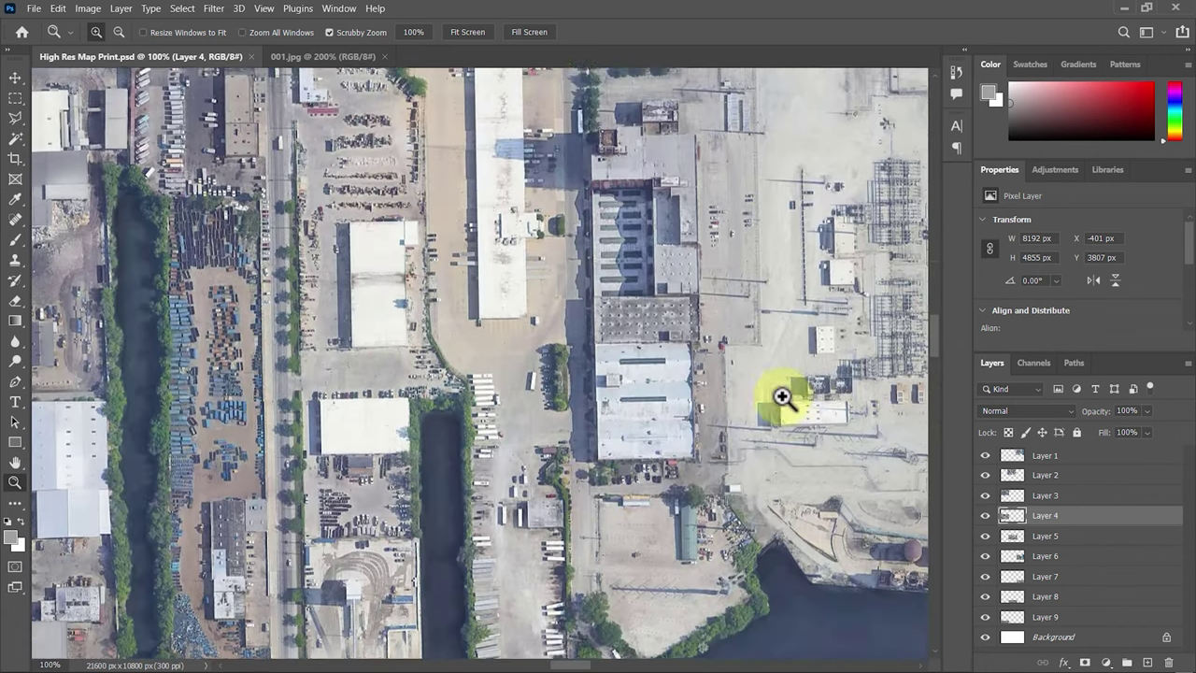
pyautogui.hscroll(5, 782, 395)
pyautogui.scroll(-1, 612, 538)
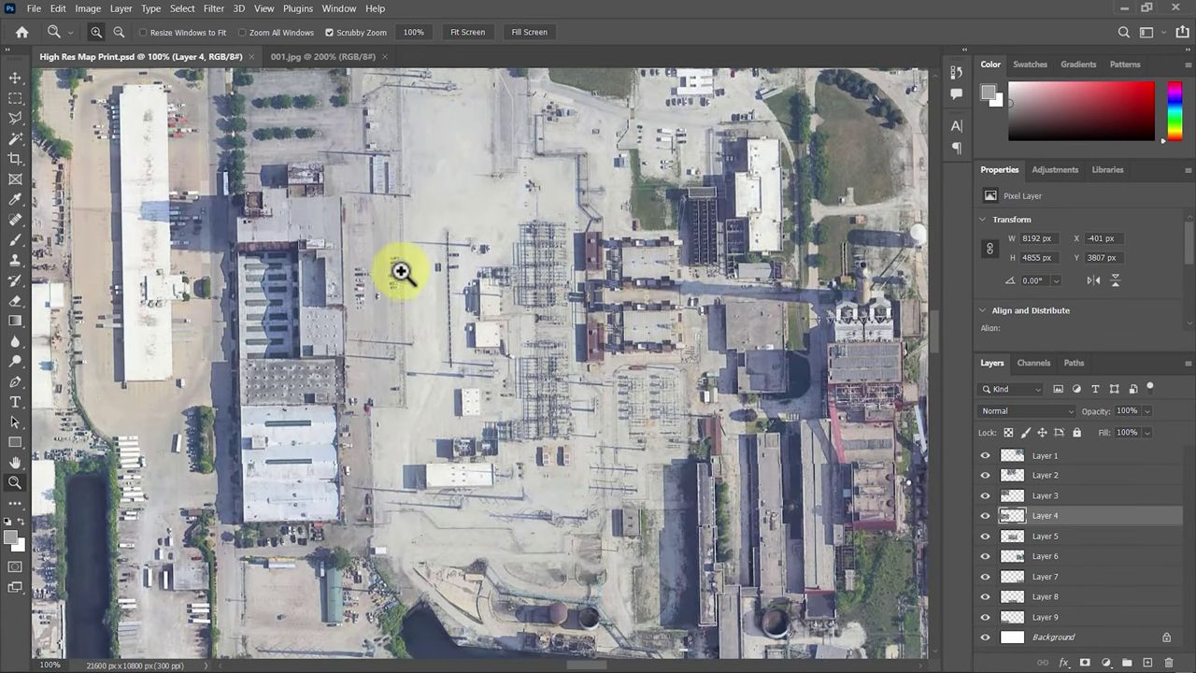
pyautogui.click(309, 58)
pyautogui.rightClick(262, 268)
pyautogui.click(355, 286)
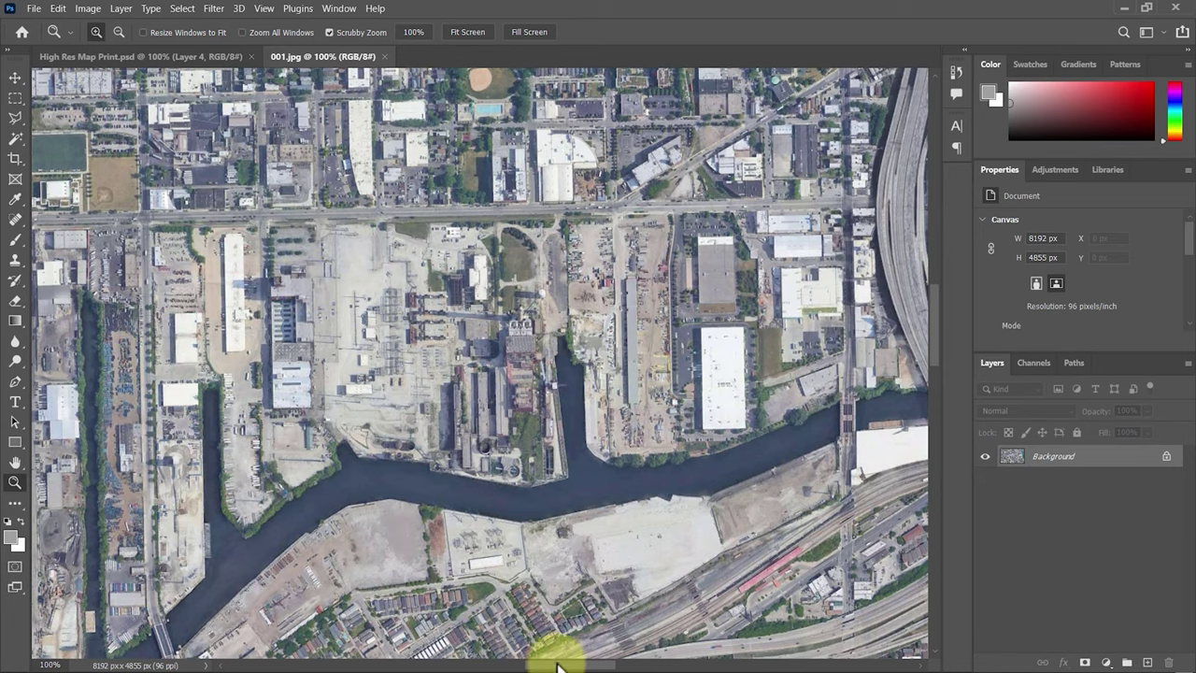
pyautogui.hscroll(-3, 565, 635)
pyautogui.moveTo(521, 369); pyautogui.dragTo(555, 427)
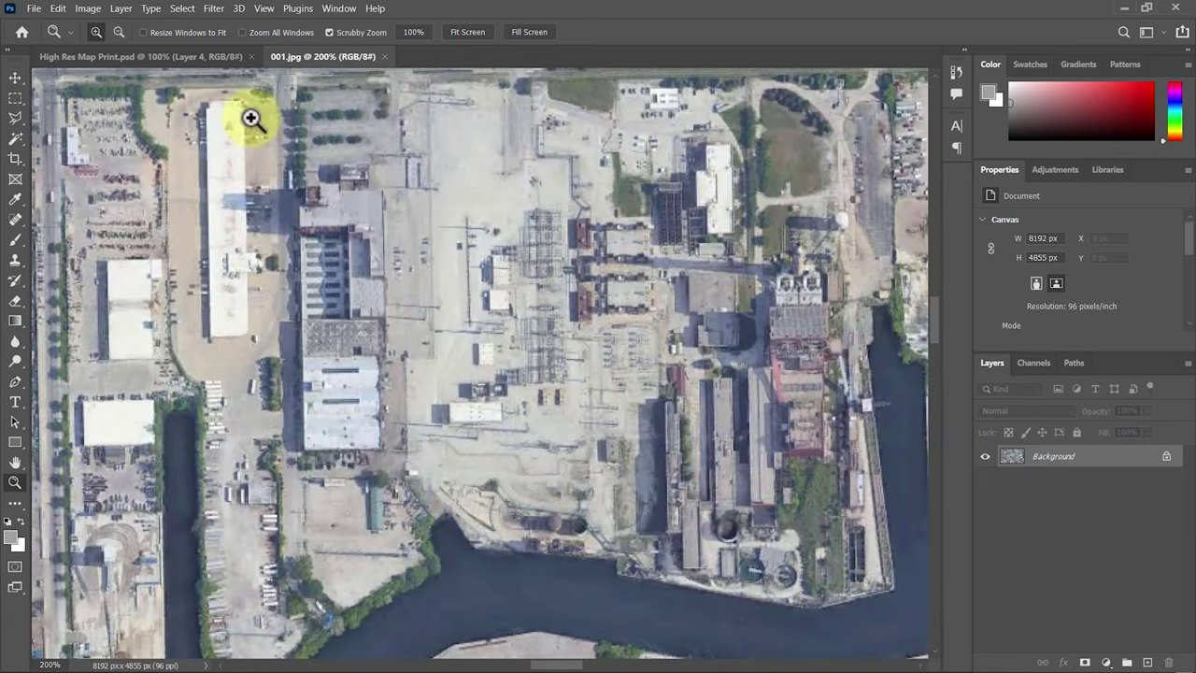
pyautogui.click(140, 57)
pyautogui.moveTo(534, 374); pyautogui.dragTo(502, 374)
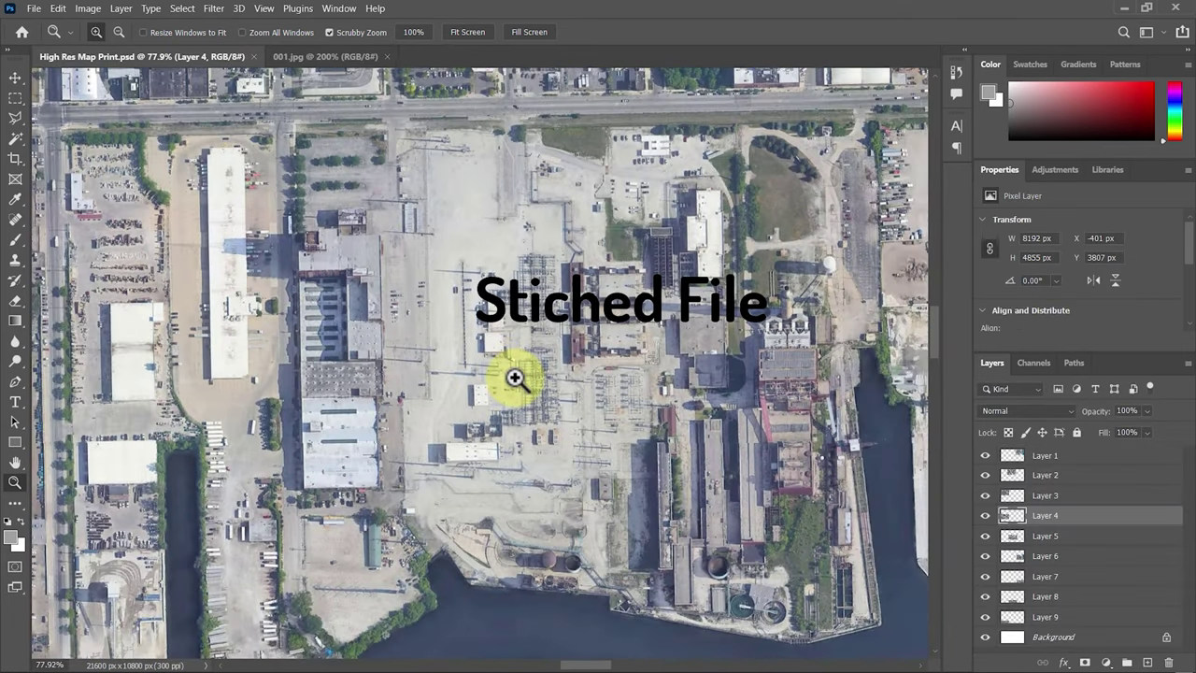
pyautogui.scroll(-1, 507, 345)
pyautogui.click(325, 58)
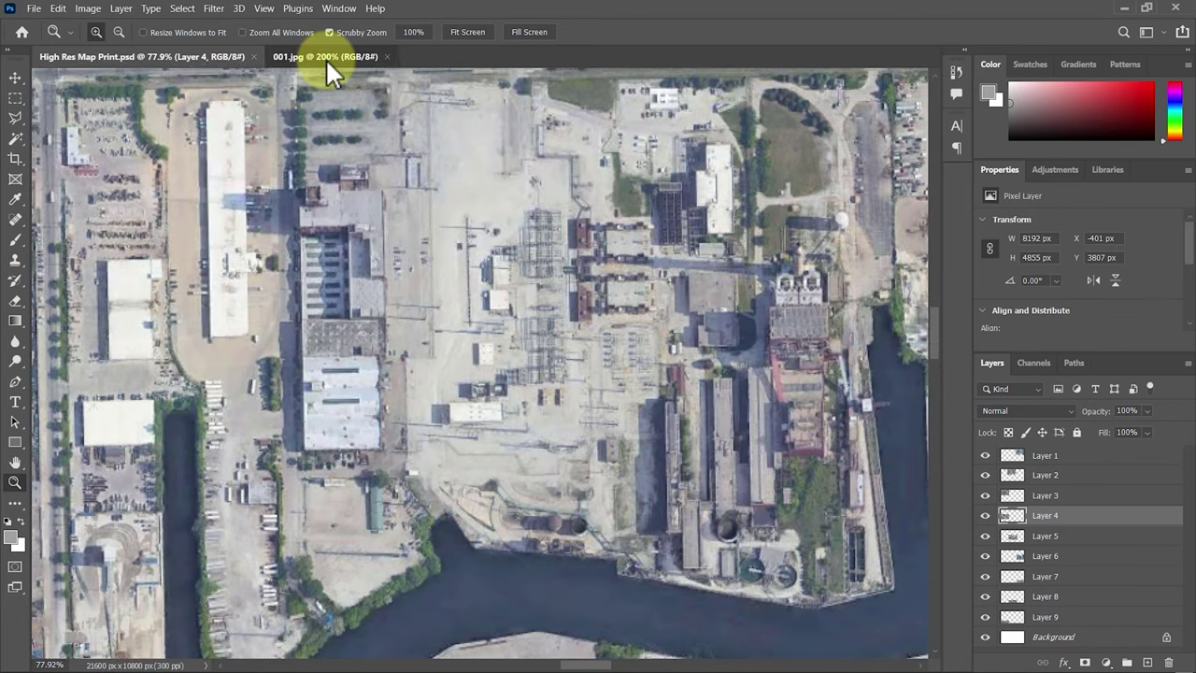
pyautogui.click(161, 56)
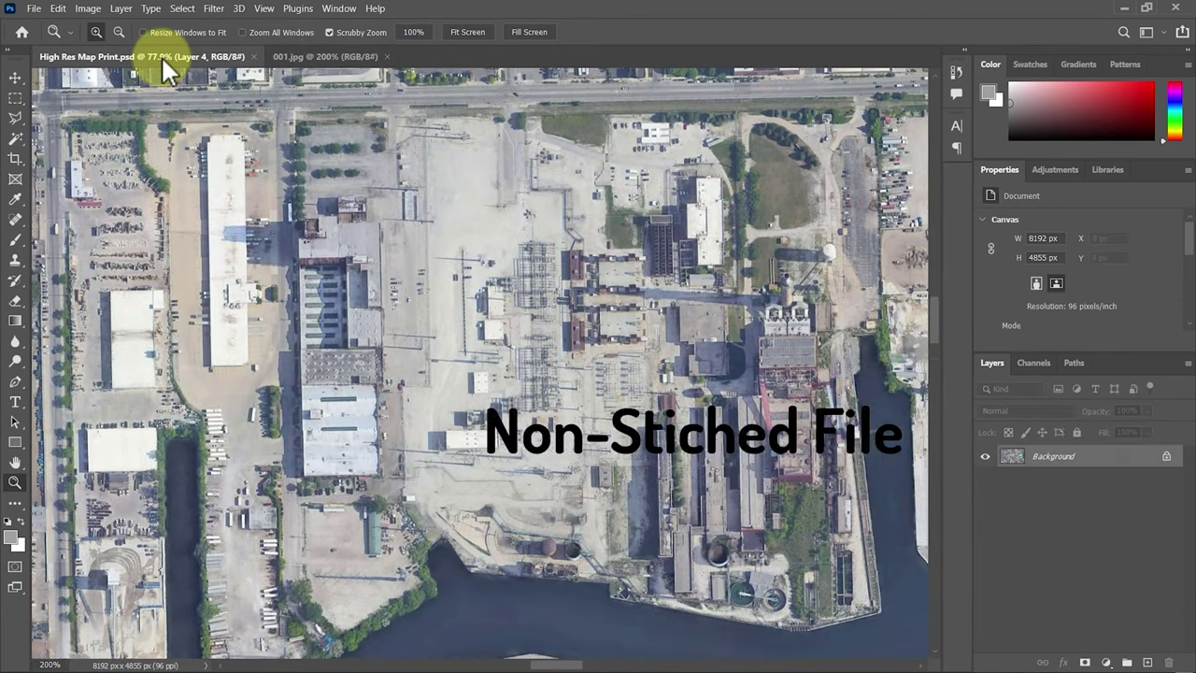
pyautogui.click(293, 53)
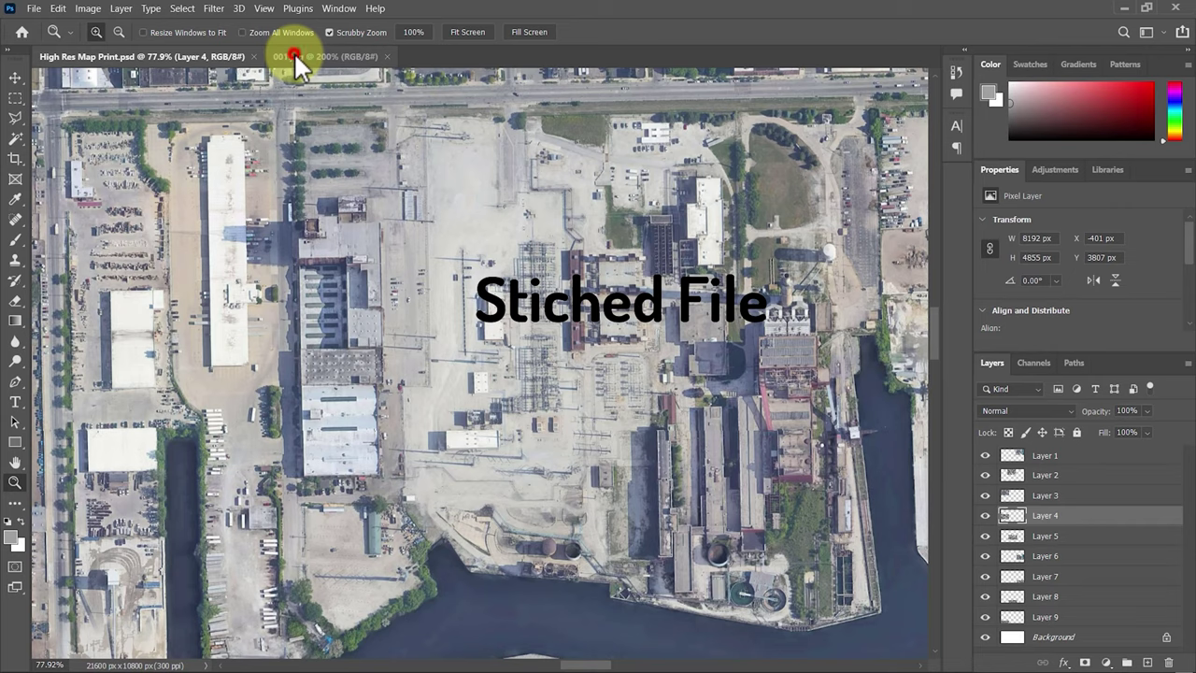
pyautogui.click(179, 65)
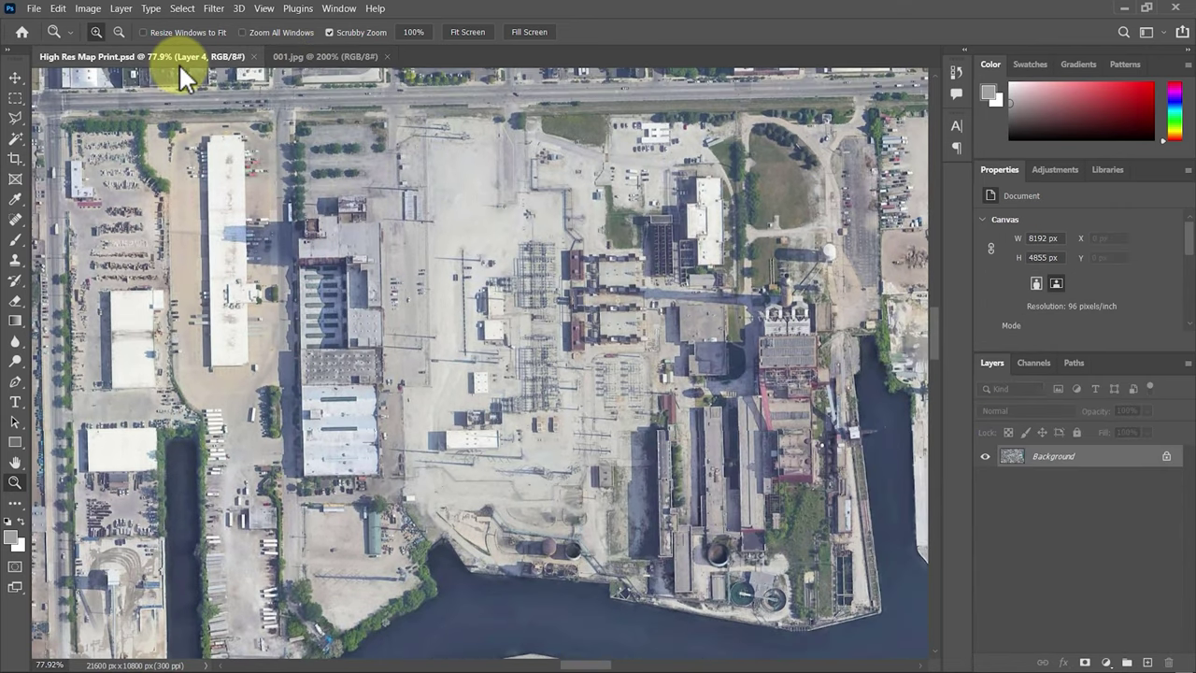
pyautogui.rightClick(421, 249)
pyautogui.click(433, 254)
pyautogui.press('v')
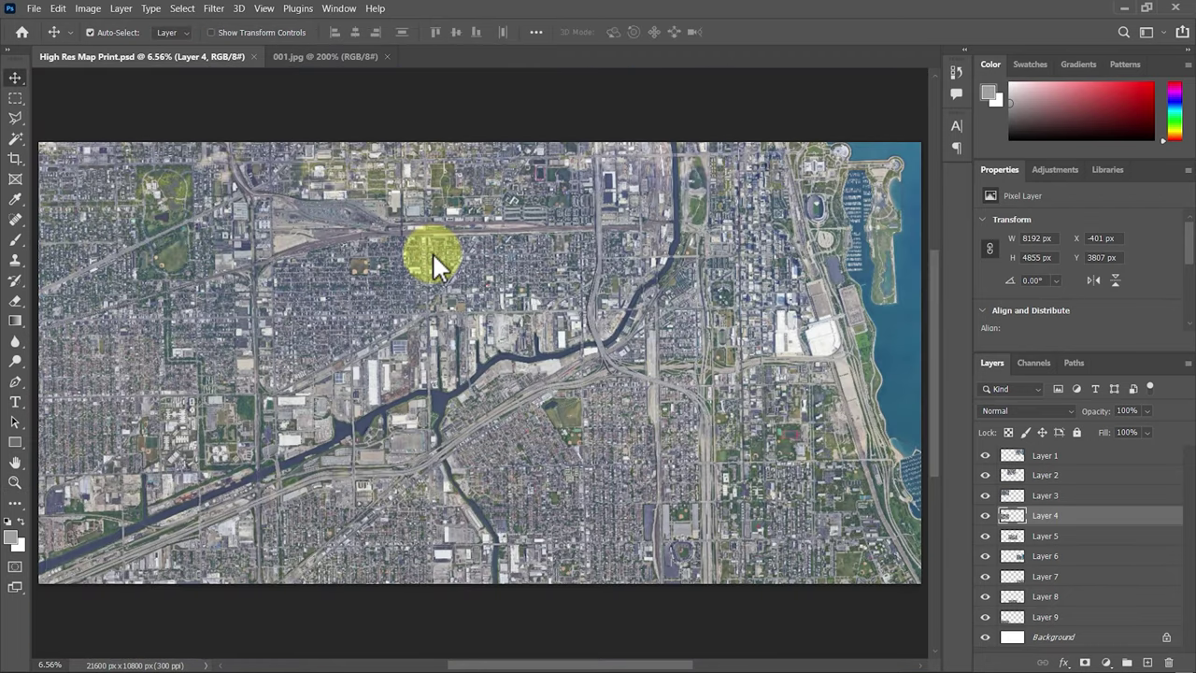
pyautogui.click(336, 57)
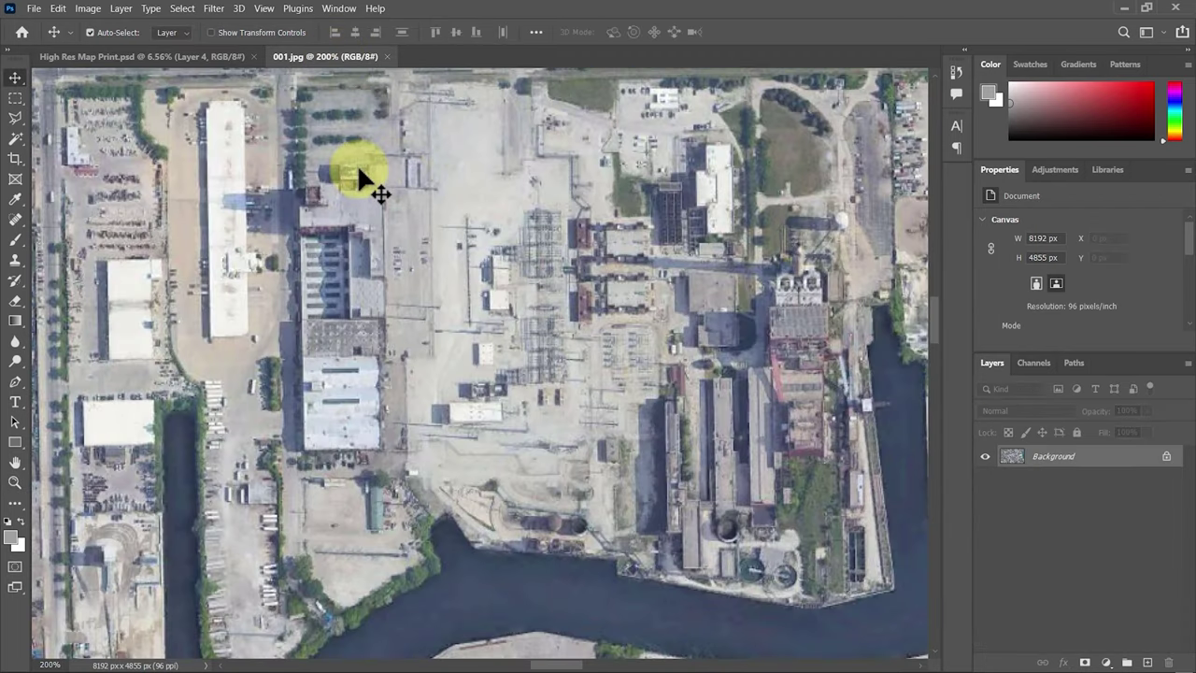
pyautogui.rightClick(382, 191)
pyautogui.click(406, 203)
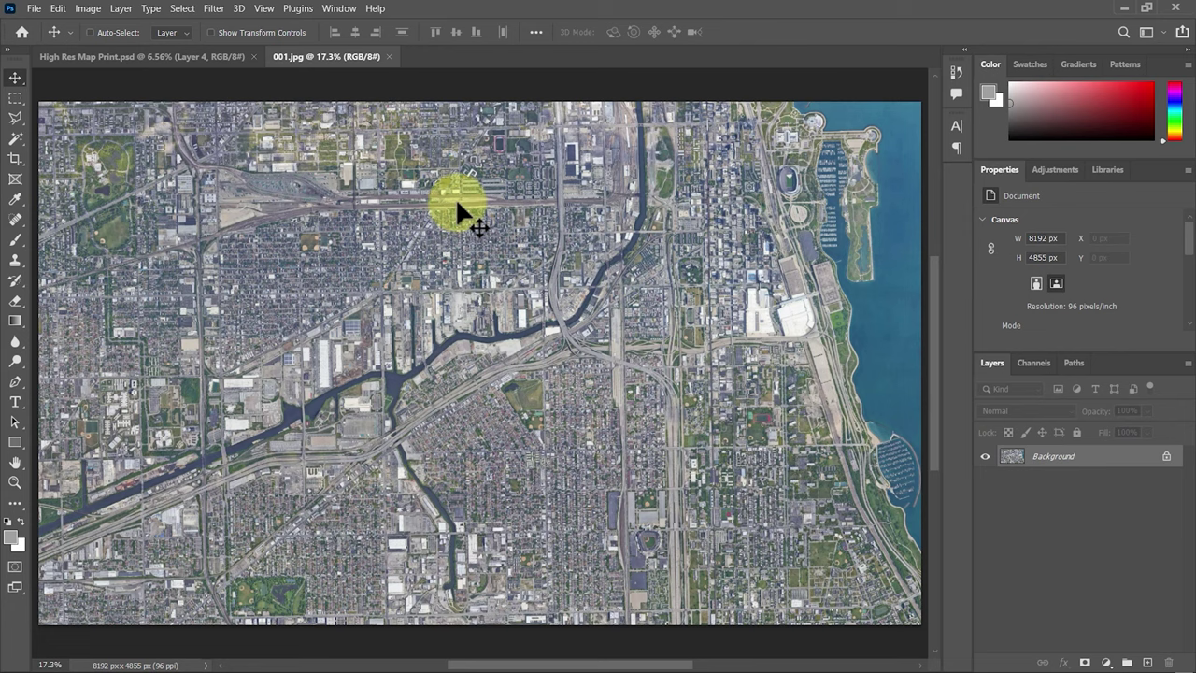
pyautogui.moveTo(456, 199); pyautogui.dragTo(489, 296)
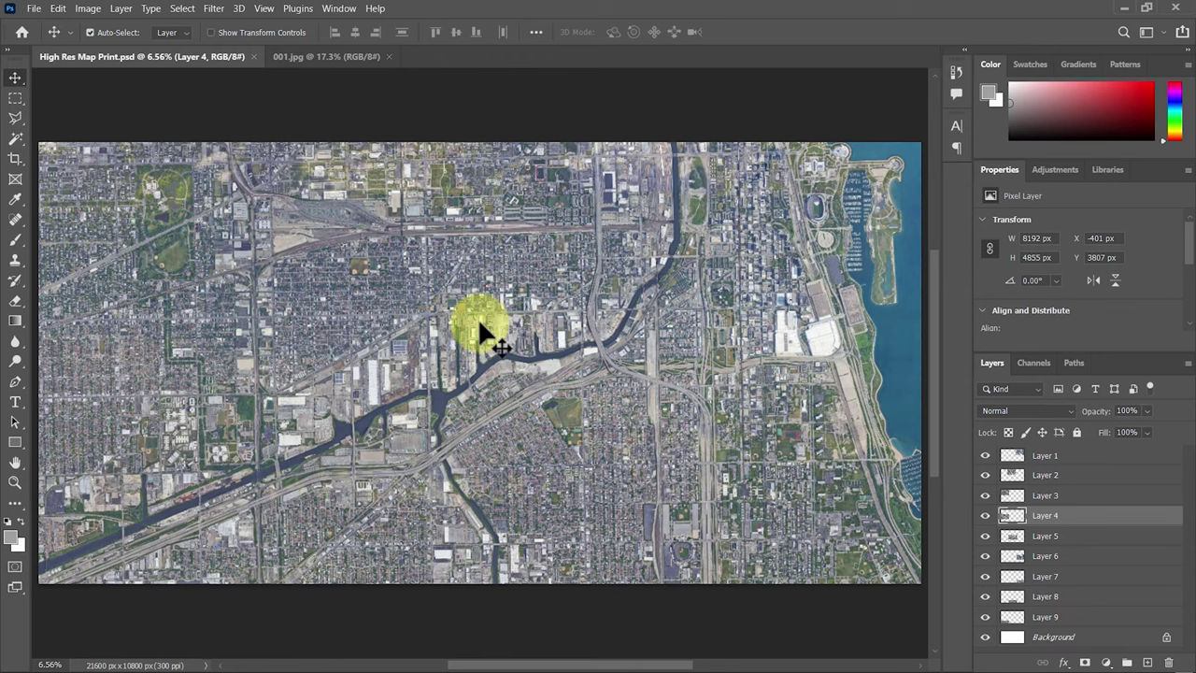
pyautogui.press('ctrl')
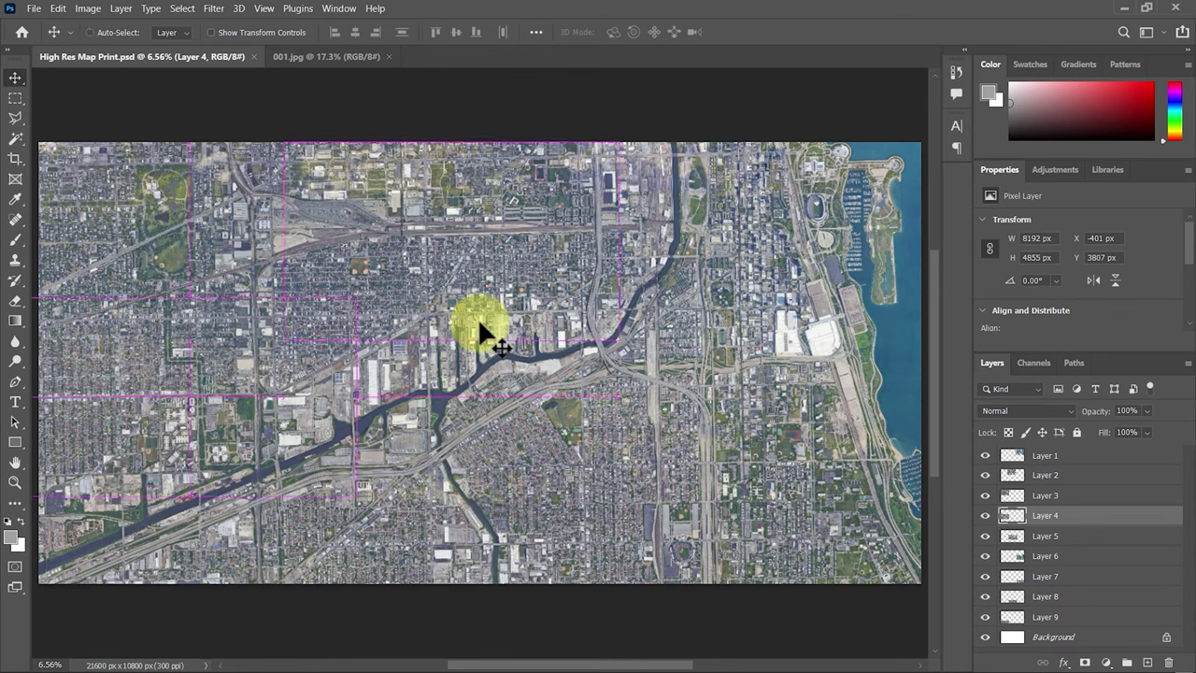
# Open Print Settings with Ctrl+P, keep Normal Printing, and cancel without printing.
pyautogui.hotkey('ctrl', 'p')
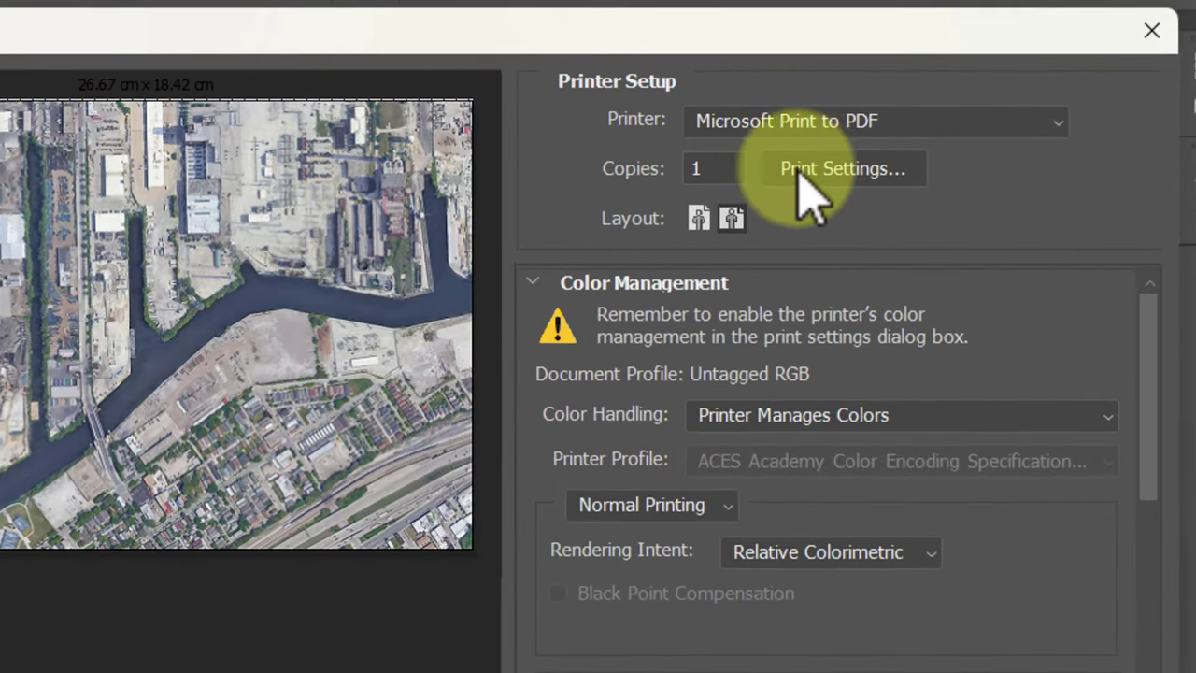
pyautogui.click(693, 509)
pyautogui.click(696, 536)
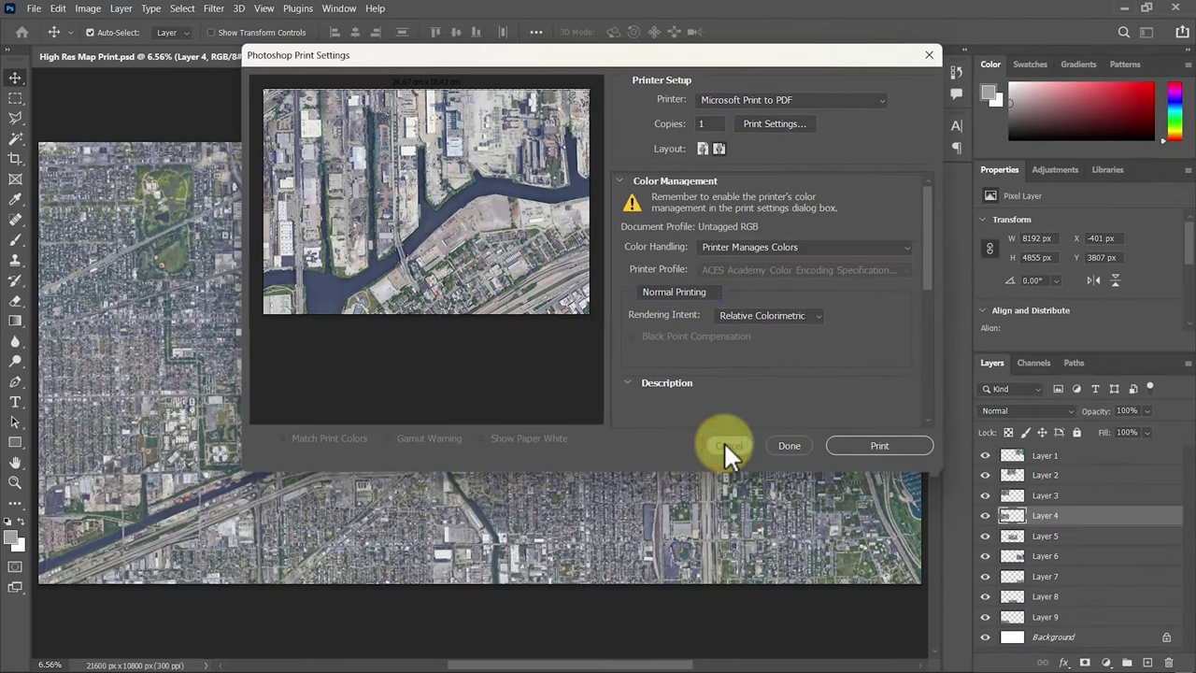
pyautogui.click(728, 457)
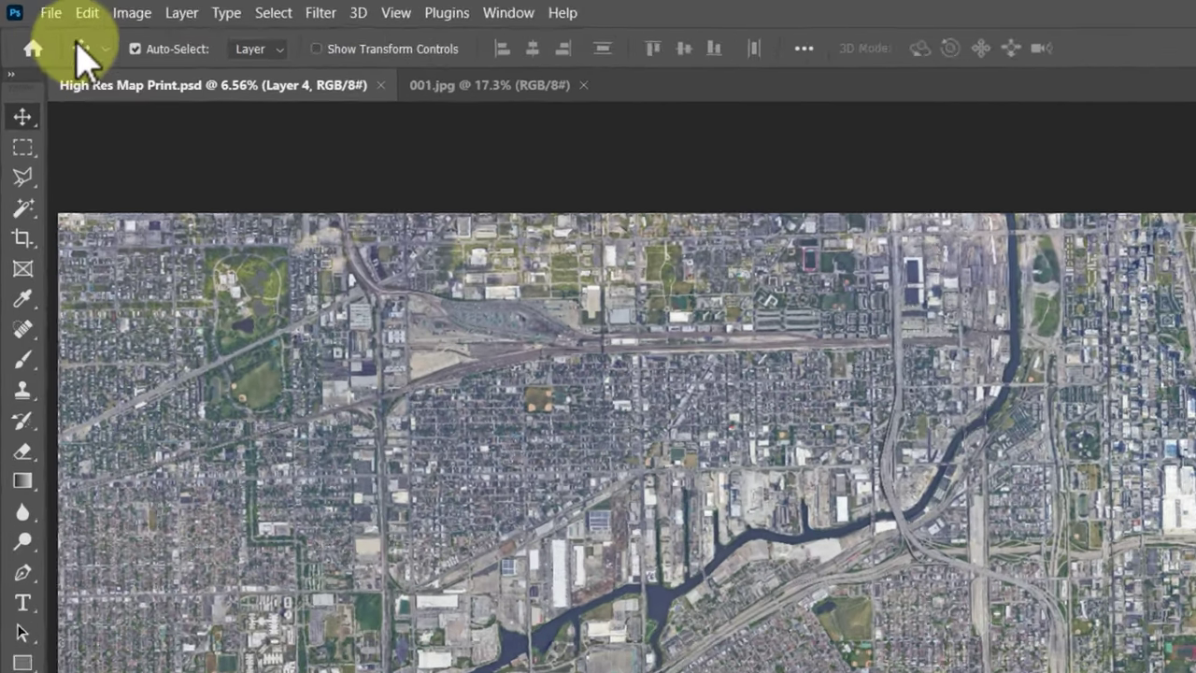
# Start File > Export > Export As for the stitched map, keeping PNG at 69% scale.
pyautogui.click(34, 10)
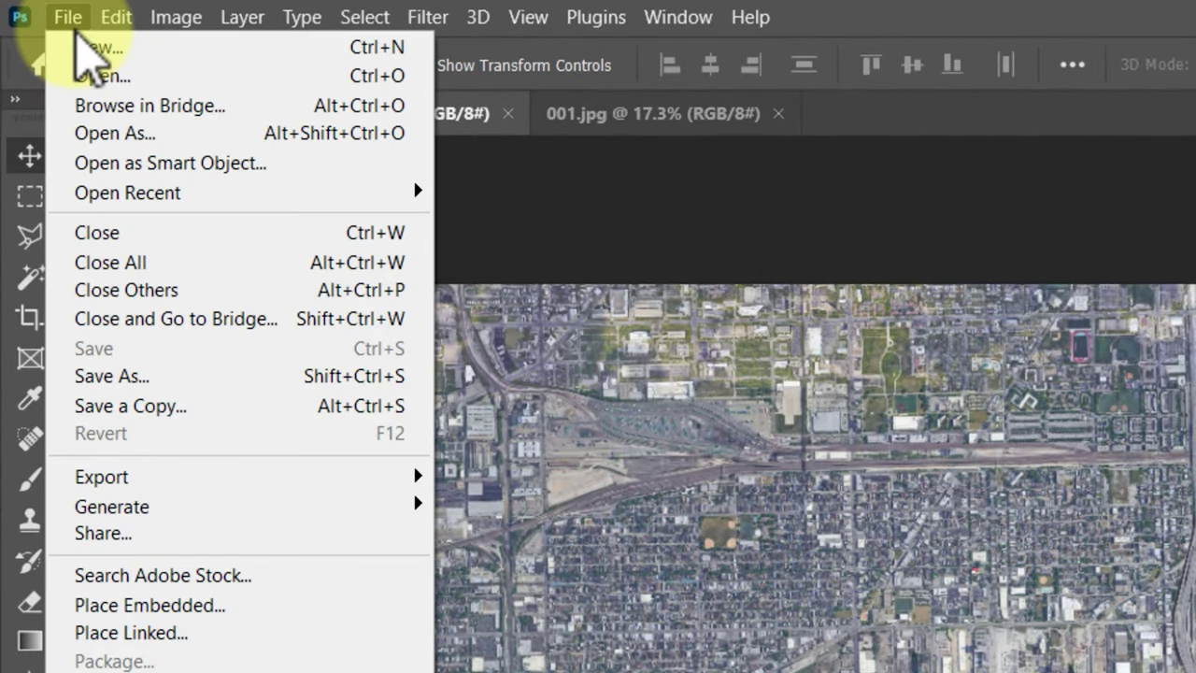
pyautogui.moveTo(190, 463)
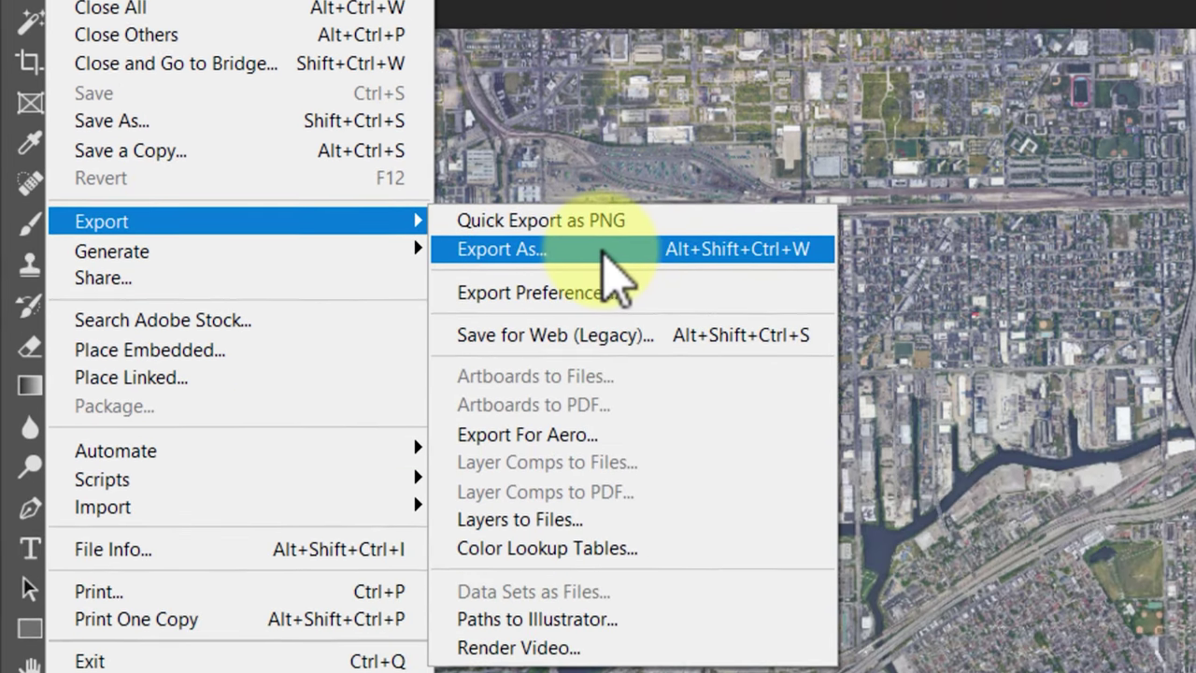
pyautogui.click(614, 248)
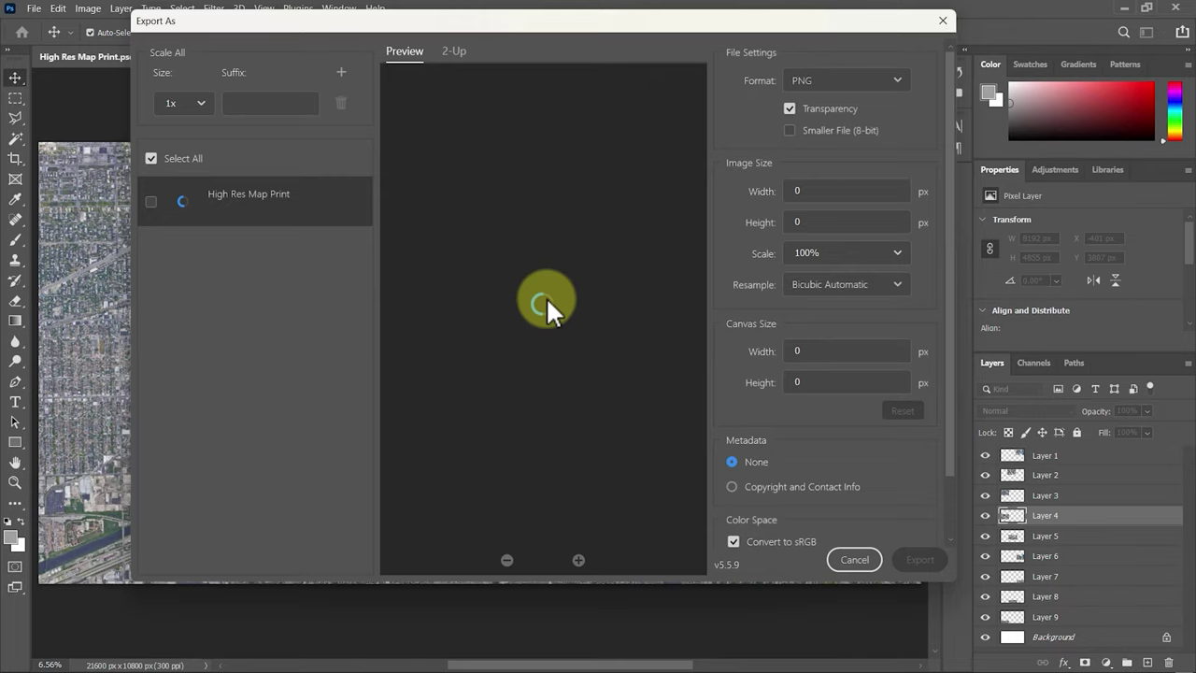
pyautogui.moveTo(923, 253)
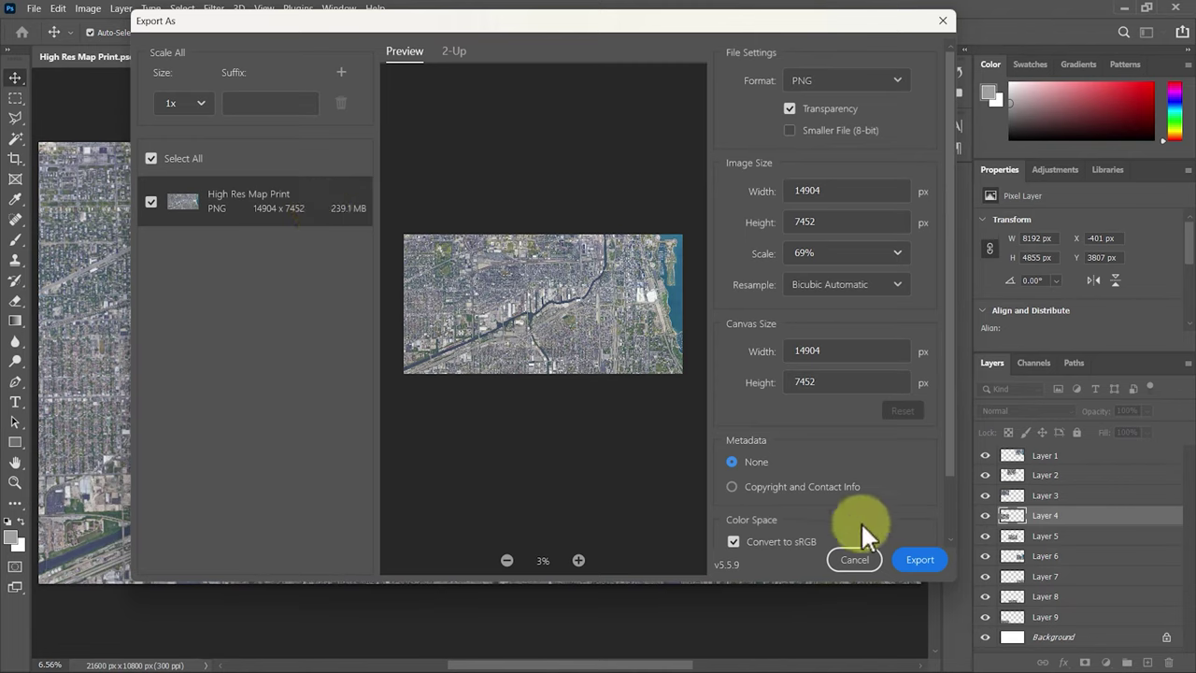
pyautogui.scroll(-2, 860, 521)
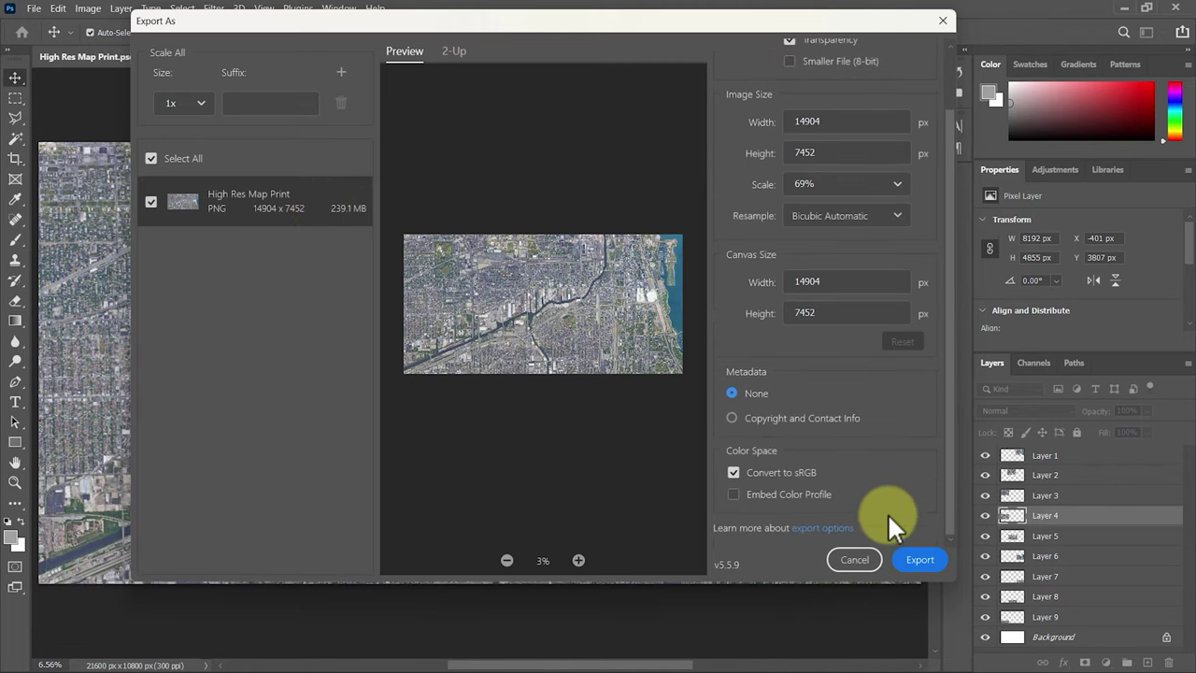
# Save the 14904 × 7452 PNG as High Res Map Print-002-Stiched.
pyautogui.click(920, 561)
pyautogui.click(472, 165)
pyautogui.click(336, 421)
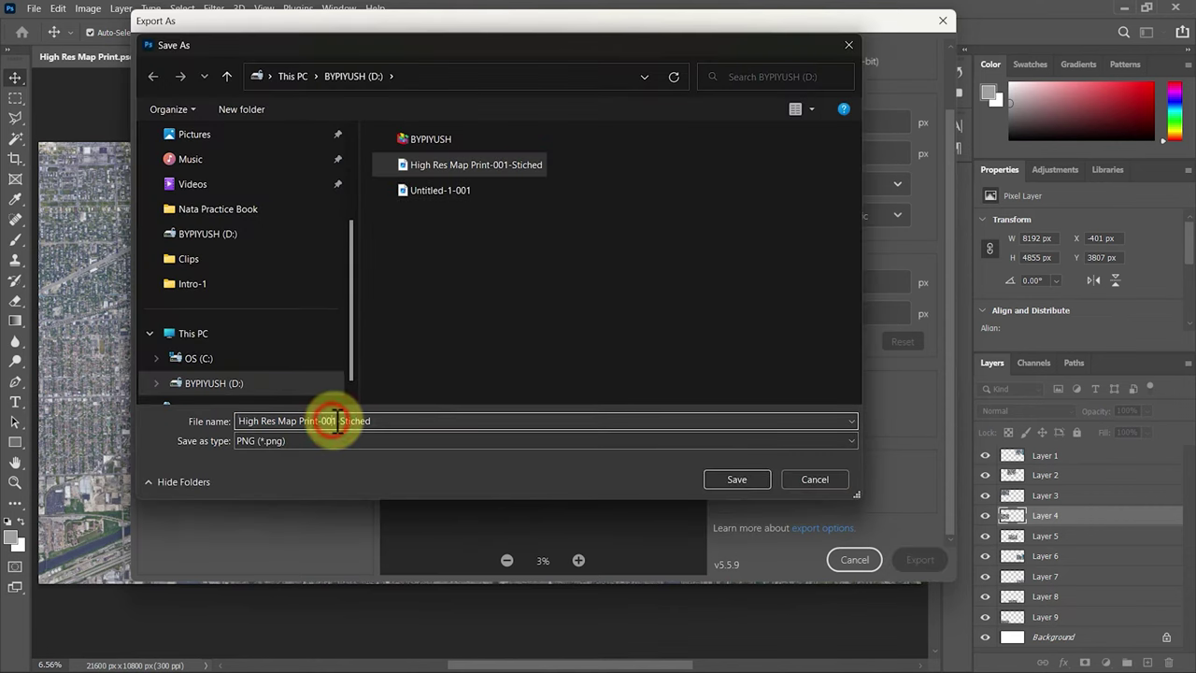
pyautogui.click(735, 476)
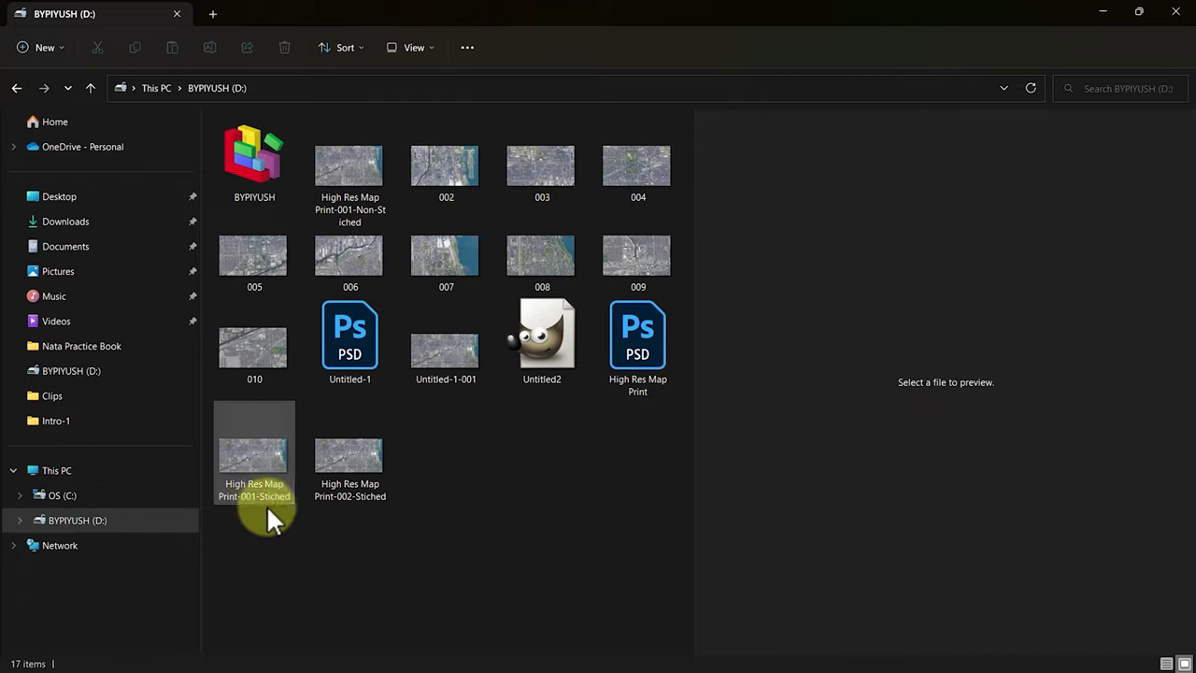
pyautogui.click(273, 497)
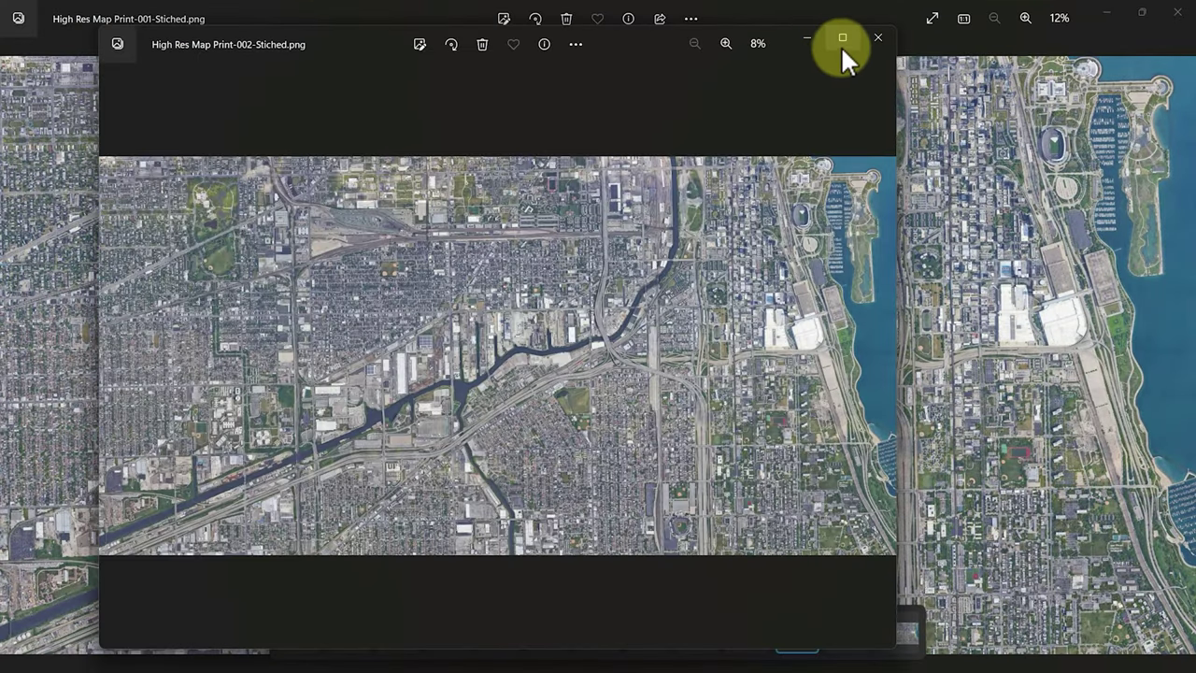
# Maximize the Photos window and zoom into the riverside industrial site of the stitched map.
pyautogui.click(842, 40)
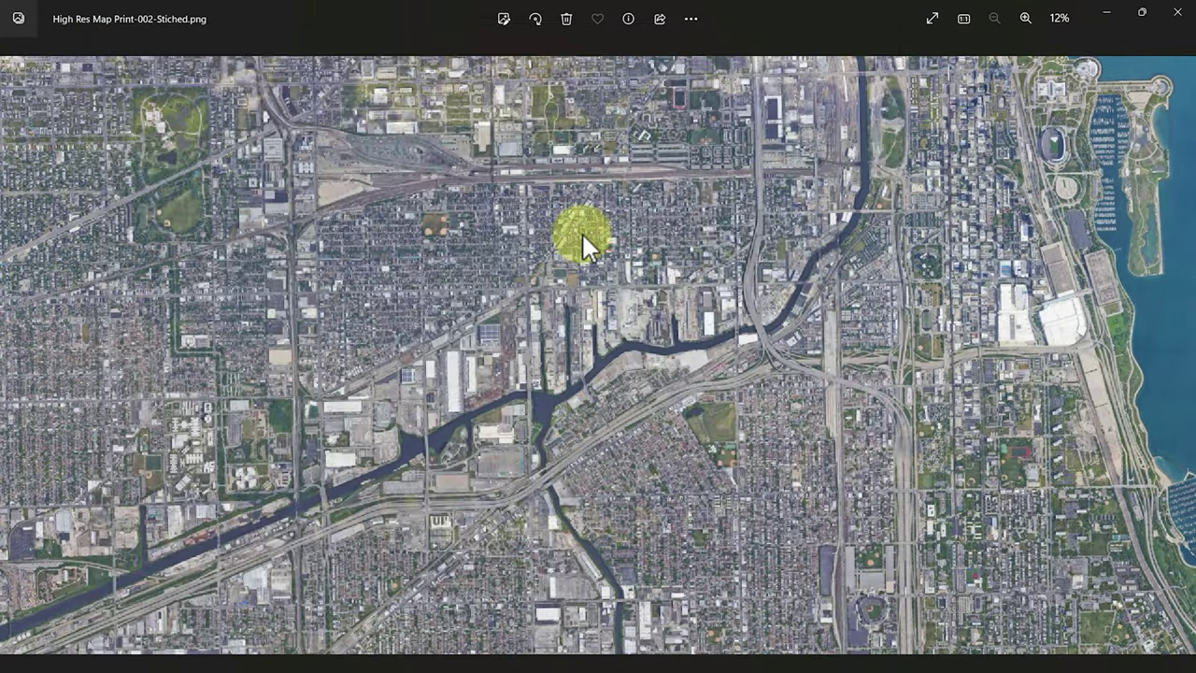
pyautogui.scroll(5, 623, 374)
pyautogui.scroll(4, 666, 251)
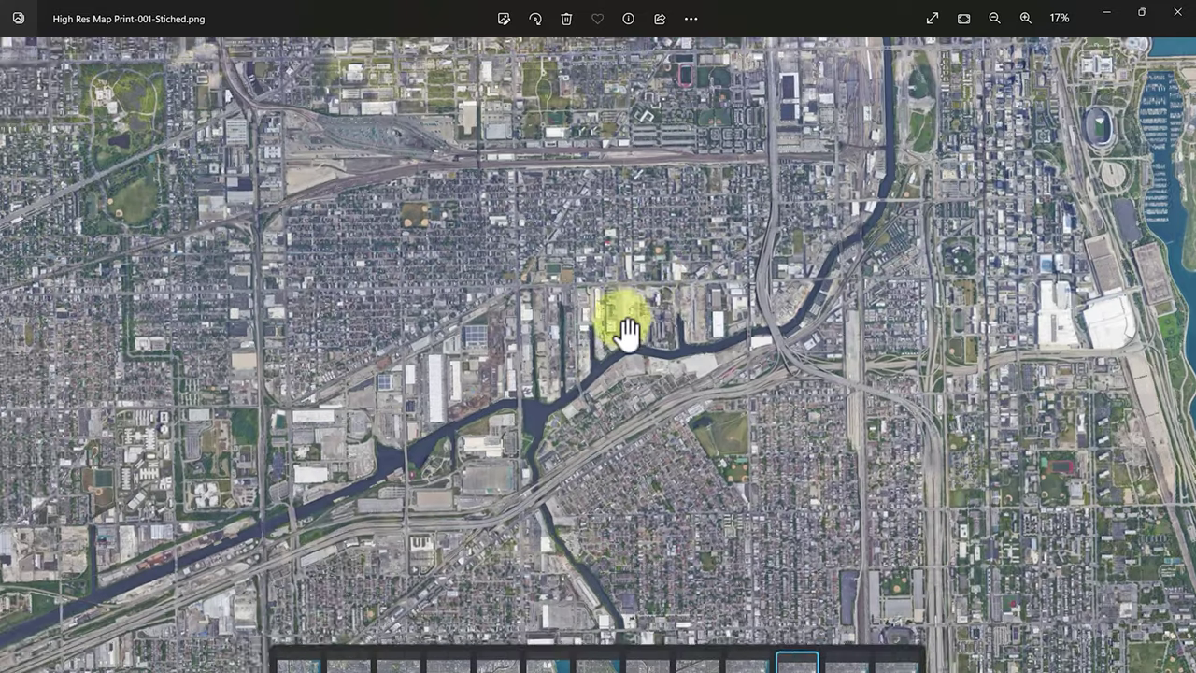
pyautogui.scroll(6, 625, 329)
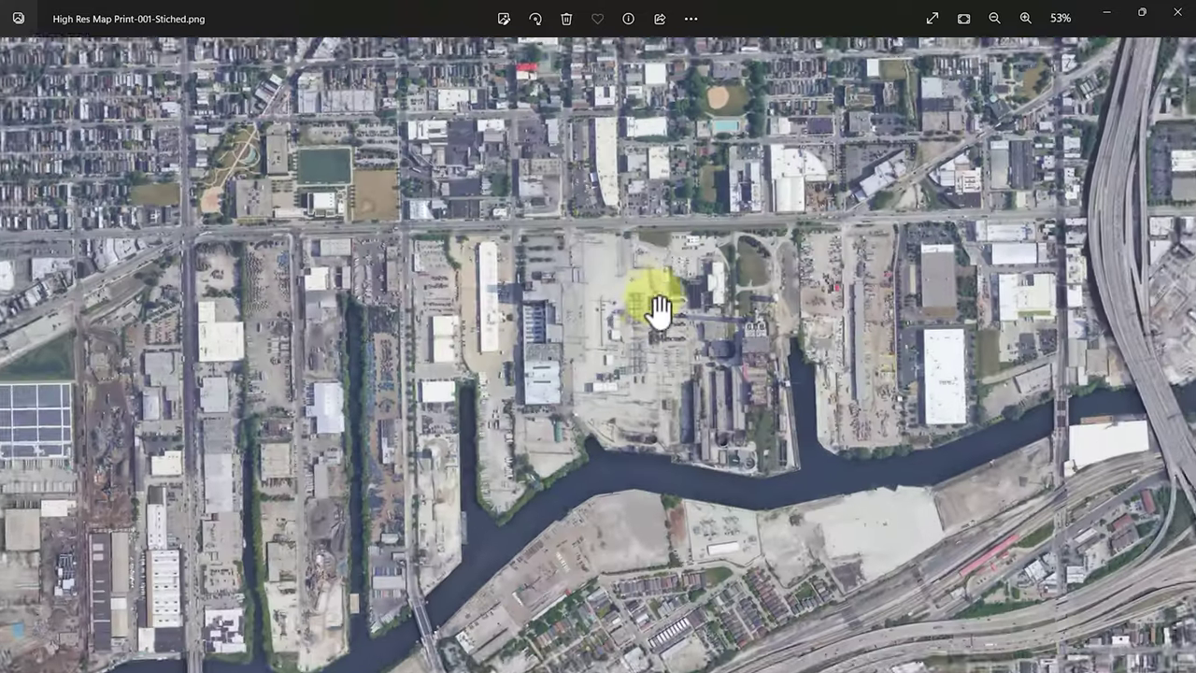
pyautogui.scroll(-3, 572, 318)
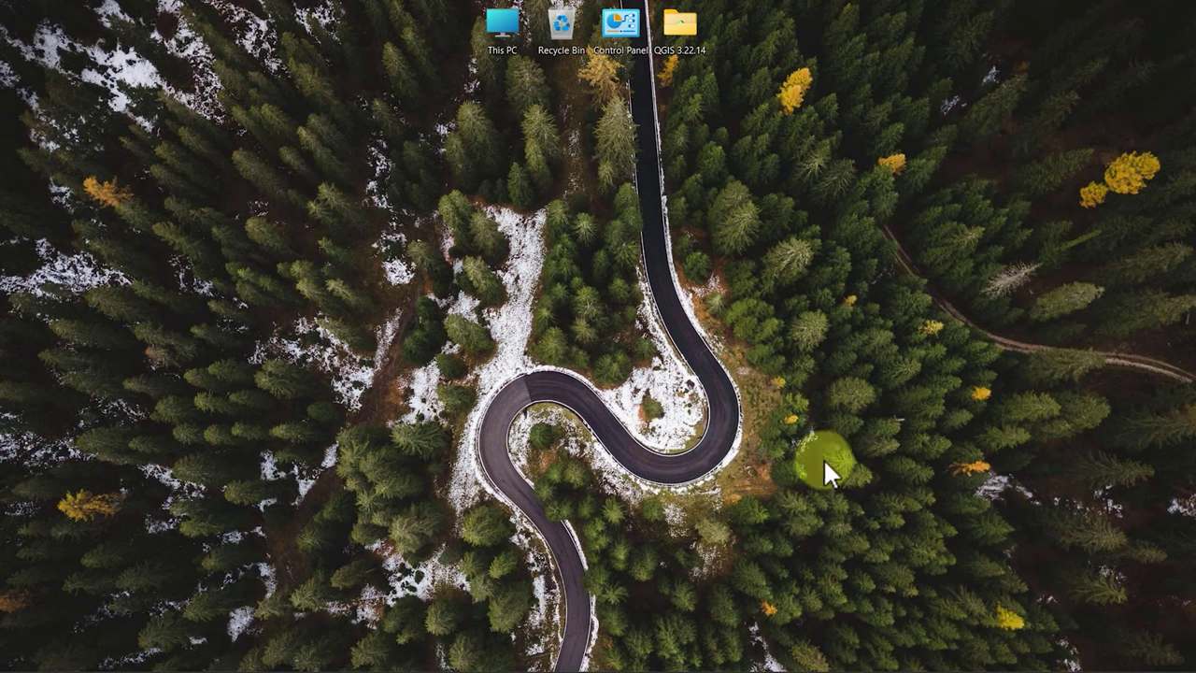
# Launch GIMP from its taskbar icon.
pyautogui.click(934, 652)
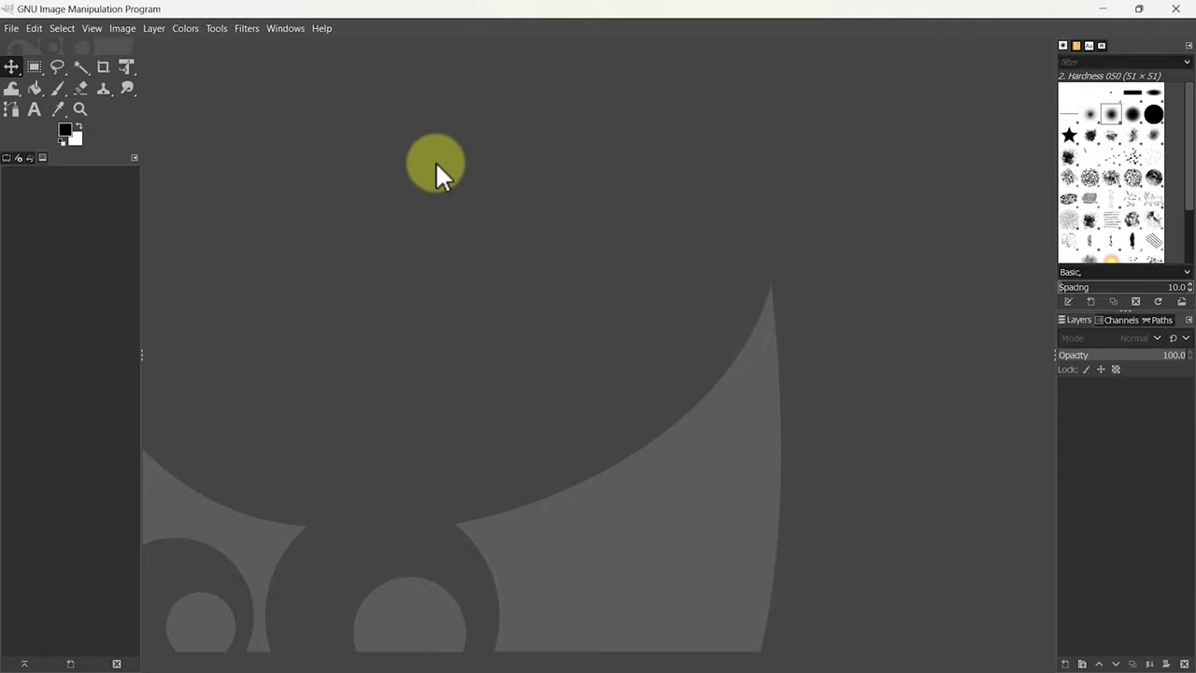
# Open High Res Map Print-Gimp.xcf from Recently Used via File > Open.
pyautogui.click(11, 28)
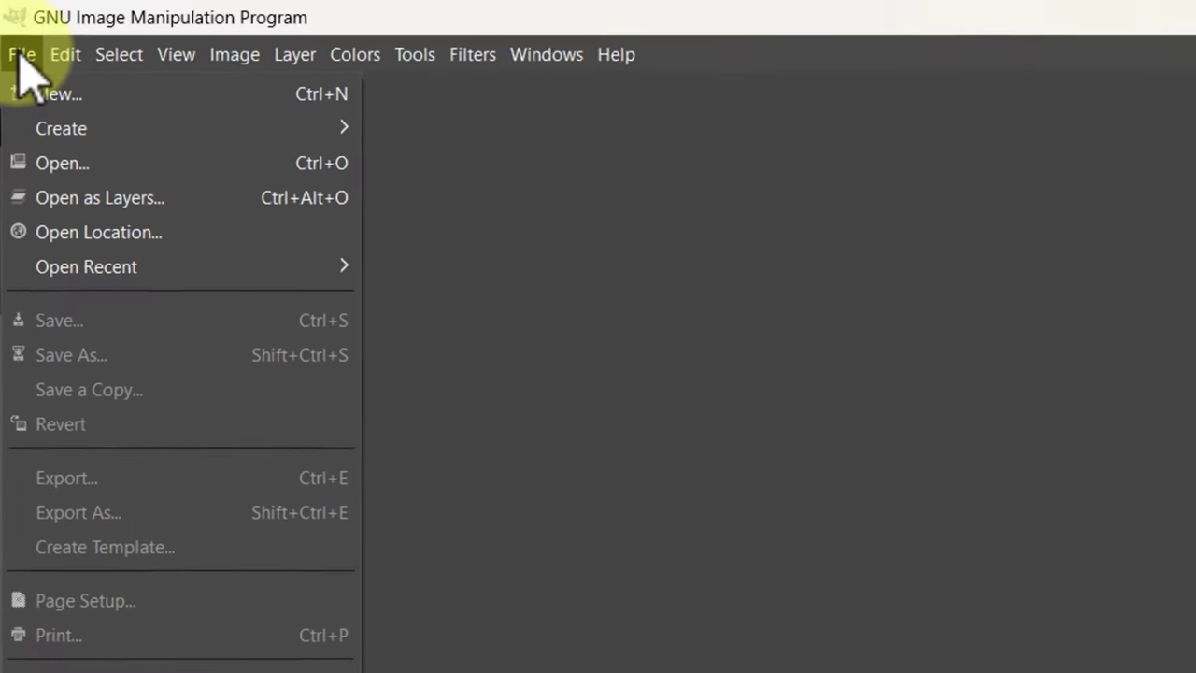
pyautogui.click(246, 181)
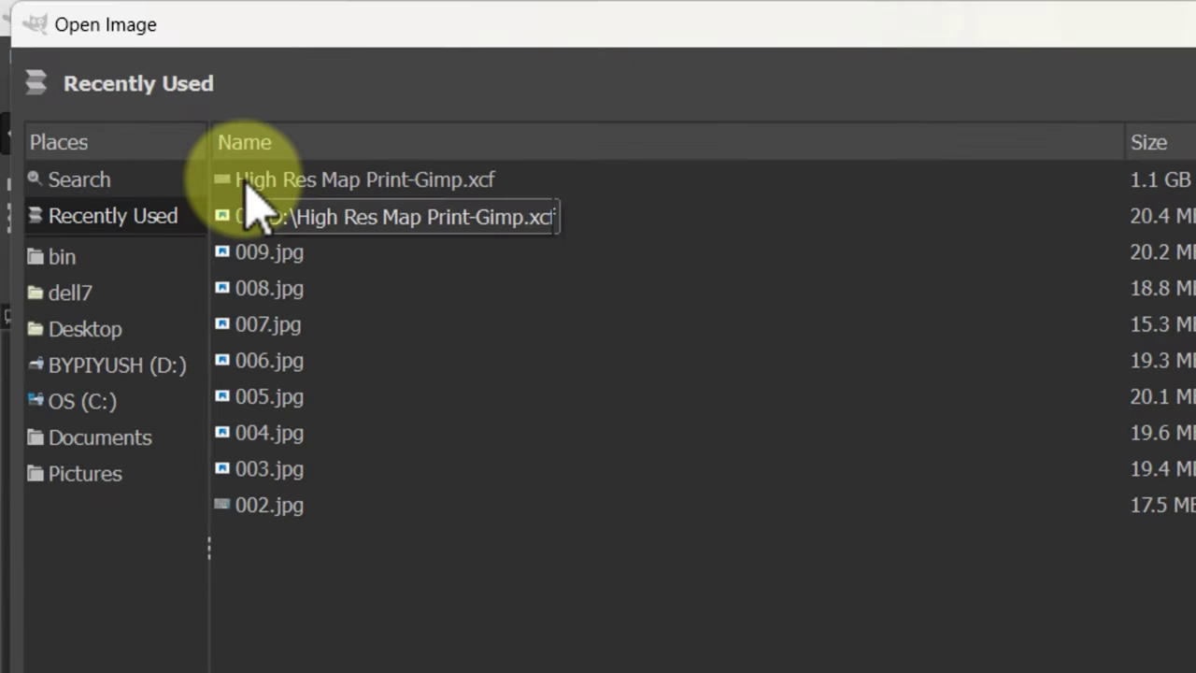
pyautogui.click(411, 178)
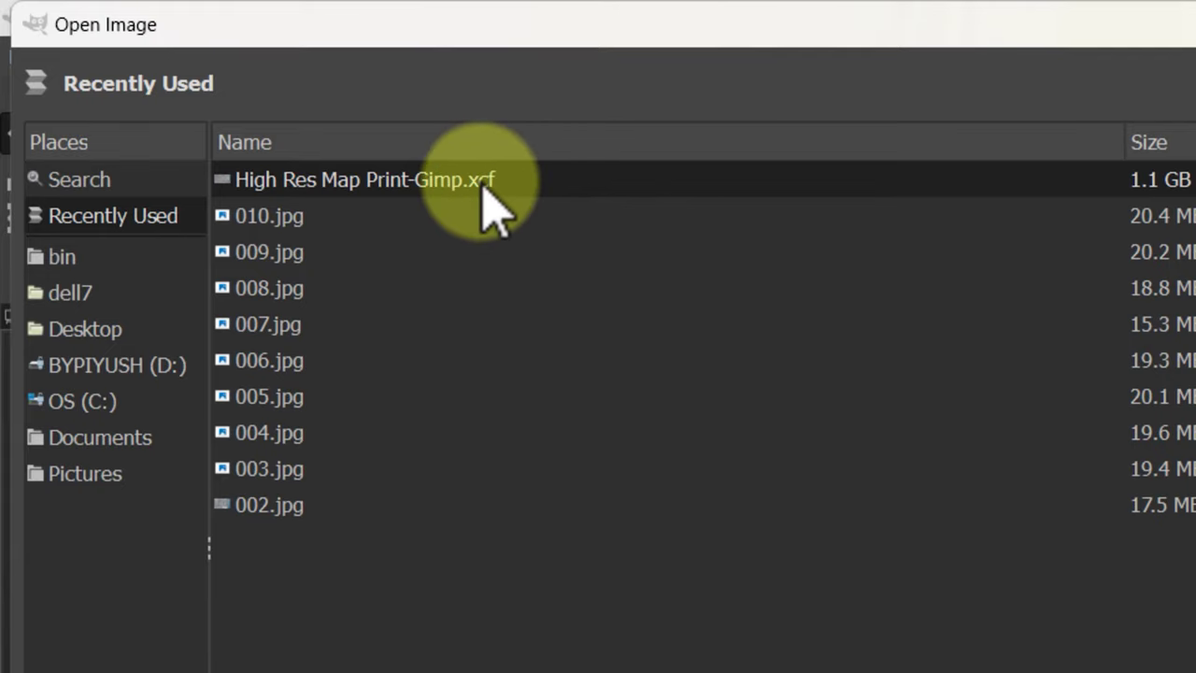
pyautogui.doubleClick(592, 181)
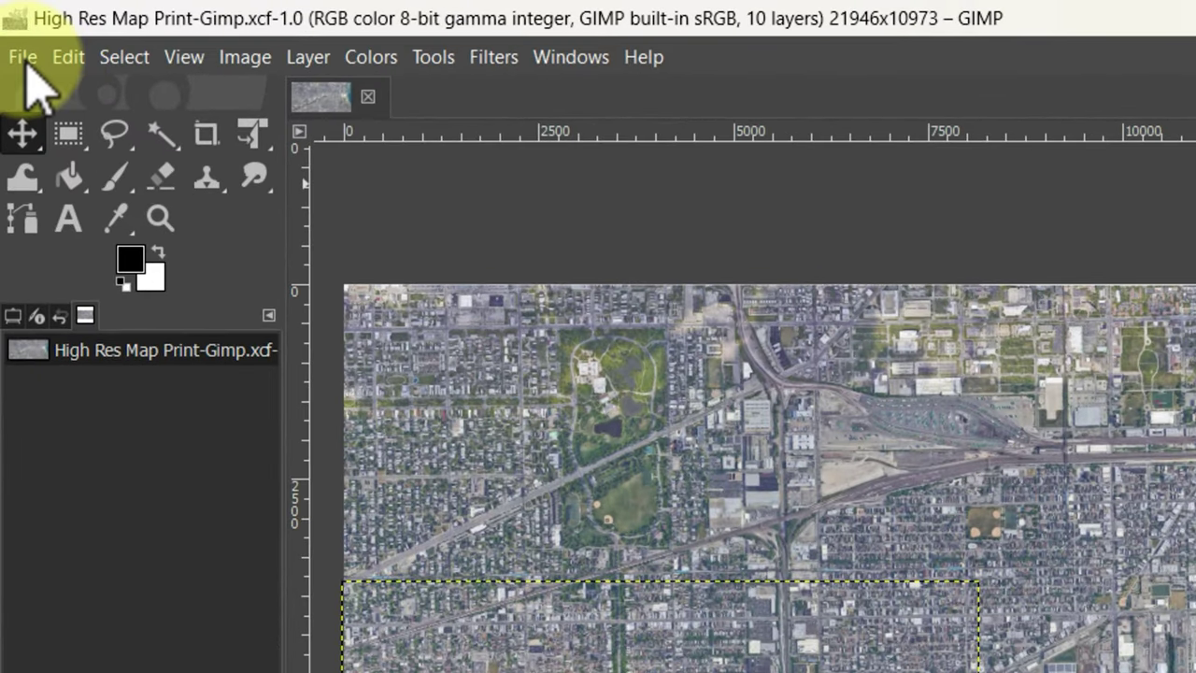
# In Export As, rename the file High Res Map Print-Gimp-001.png and pick PNG image as file type.
pyautogui.click(24, 60)
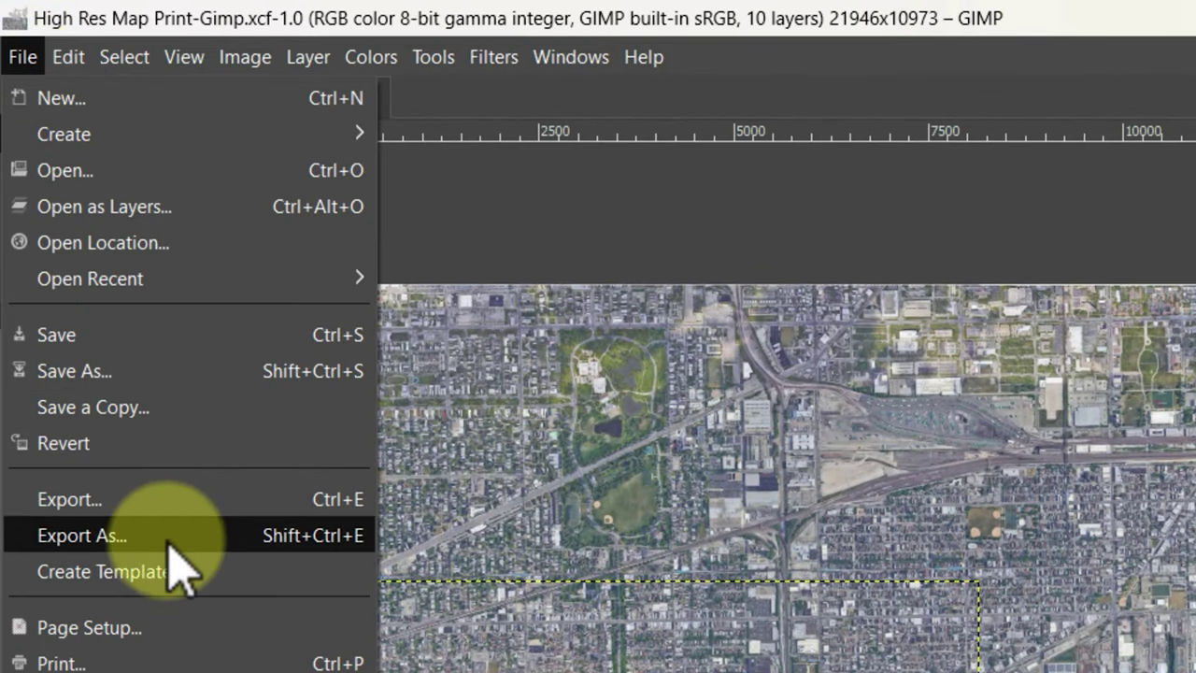
pyautogui.click(234, 542)
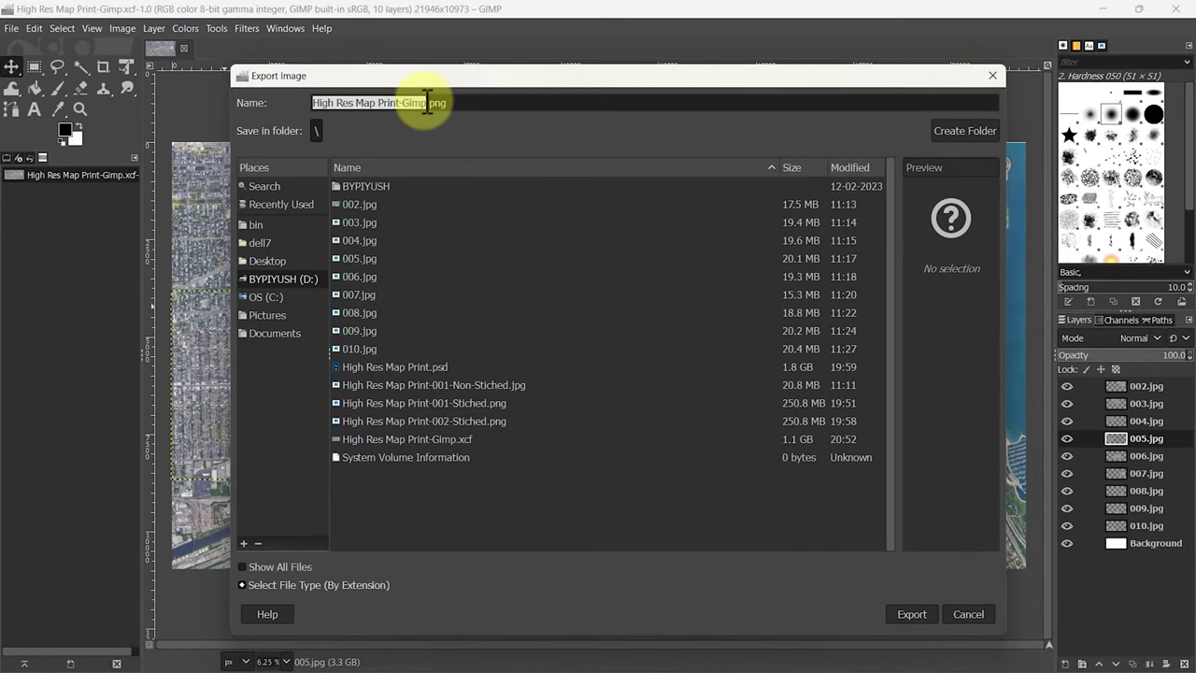
pyautogui.click(436, 102)
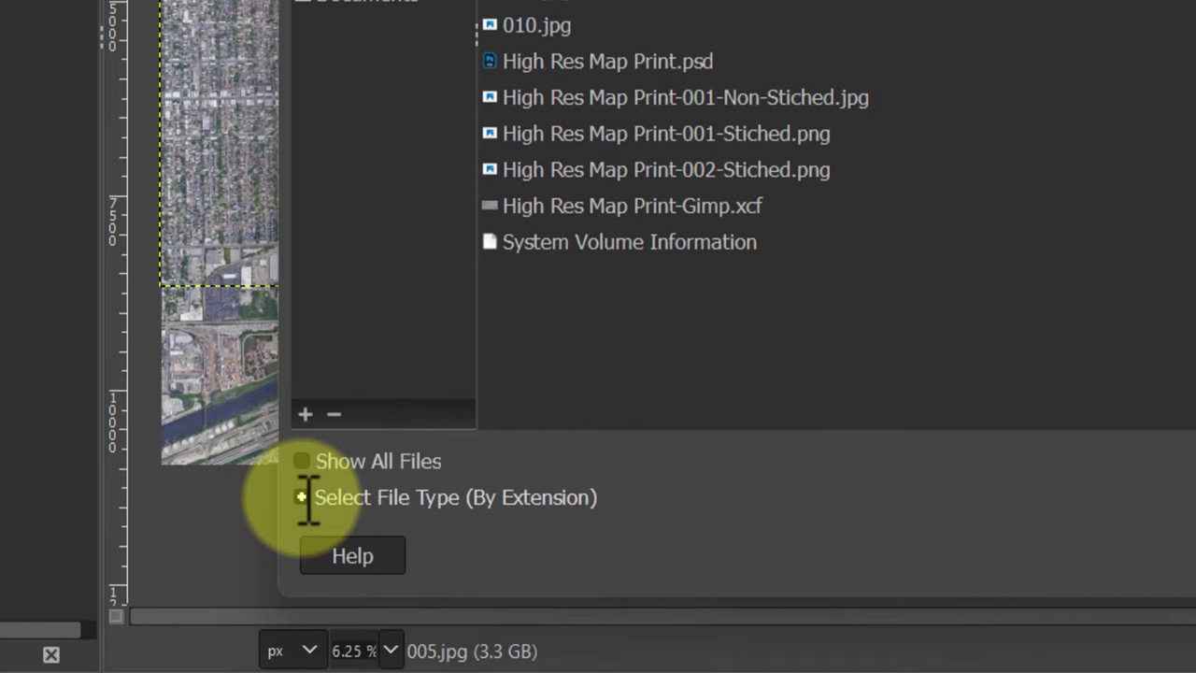
pyautogui.click(304, 498)
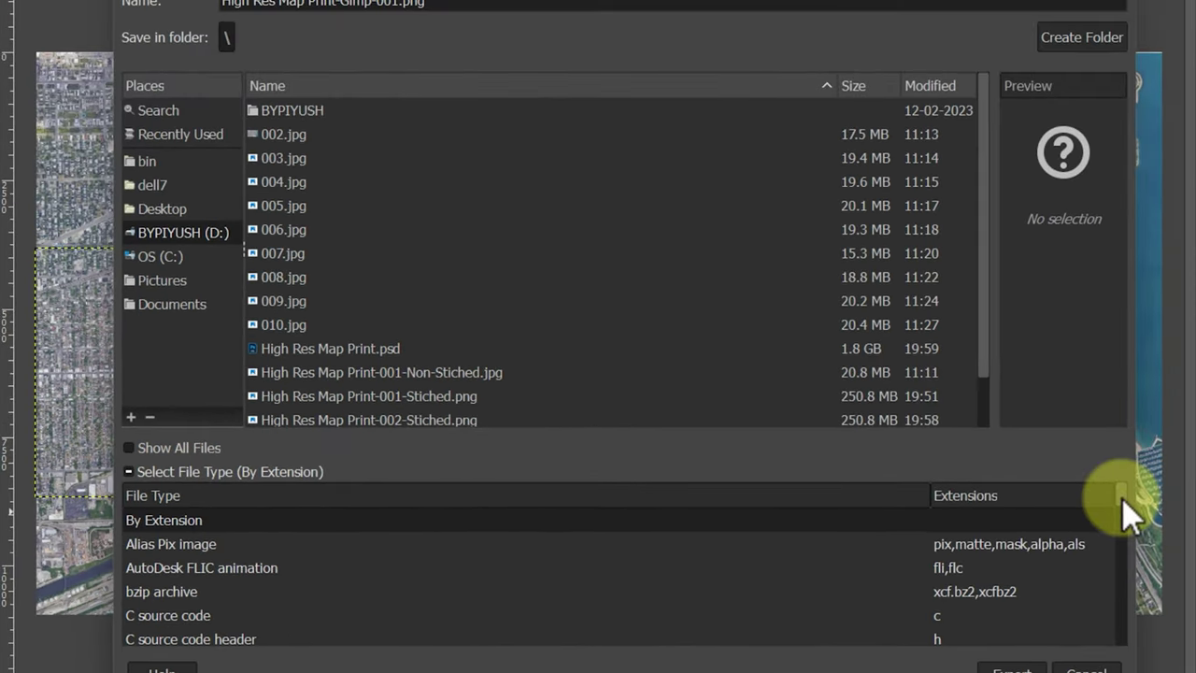
pyautogui.moveTo(1122, 498); pyautogui.dragTo(288, 588)
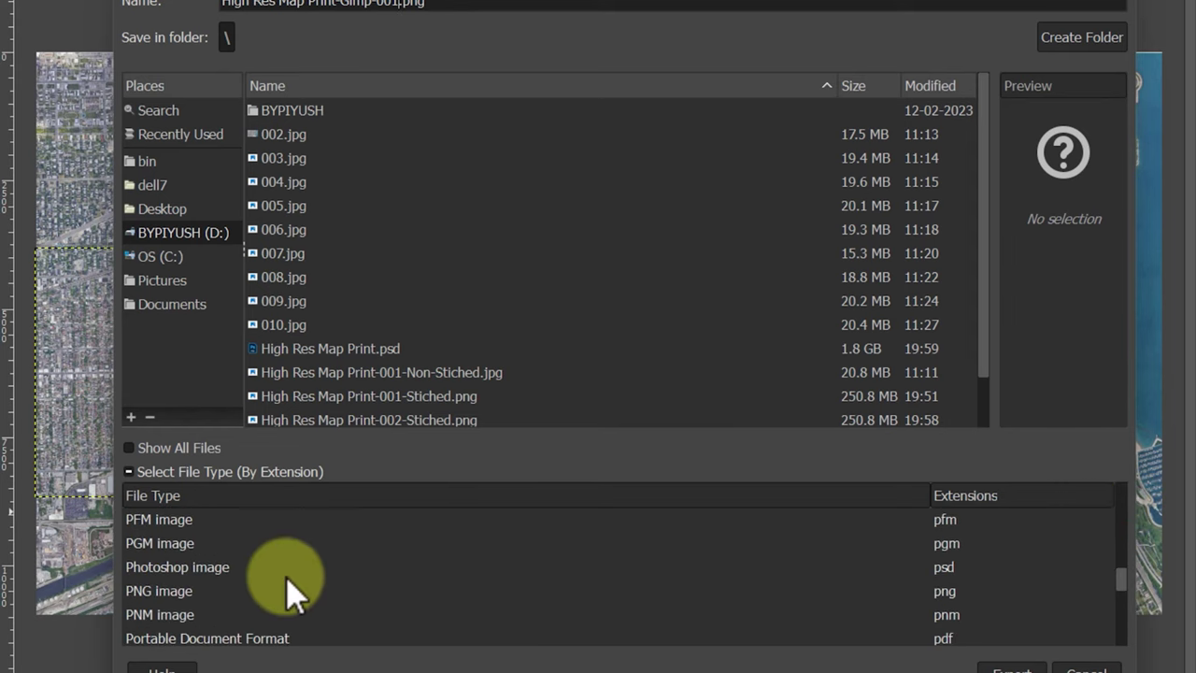
pyautogui.click(716, 567)
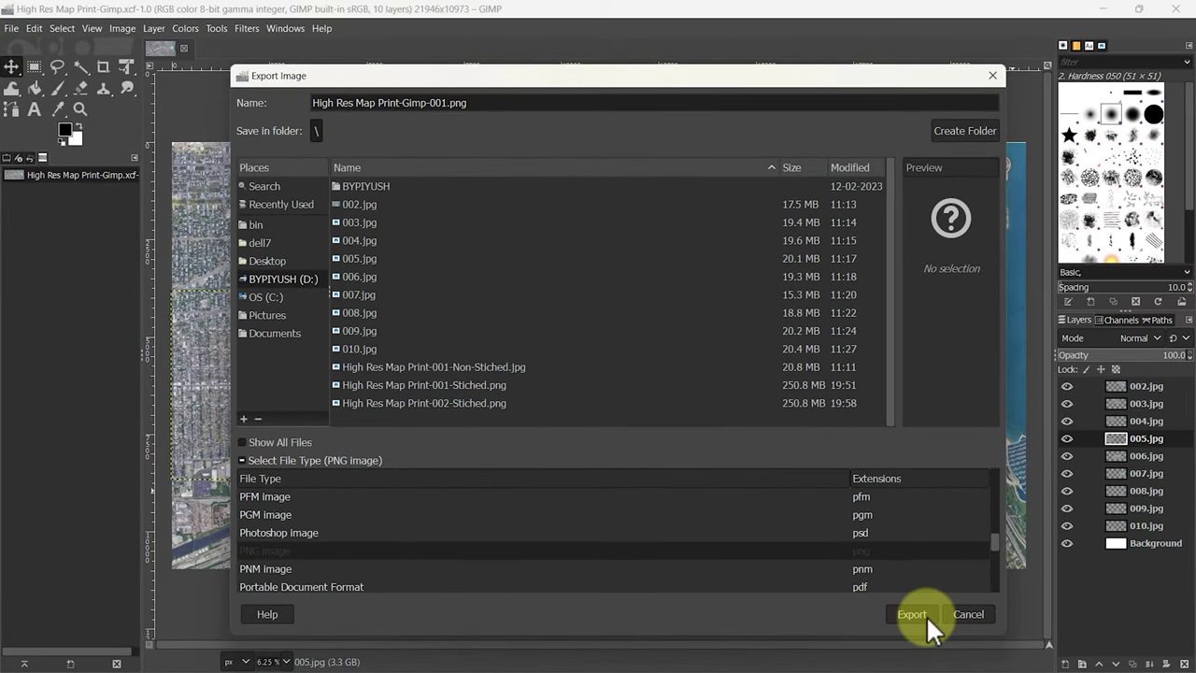
# Set PNG compression level to 4 and export High Res Map Print-Gimp-001.png to drive D.
pyautogui.click(923, 616)
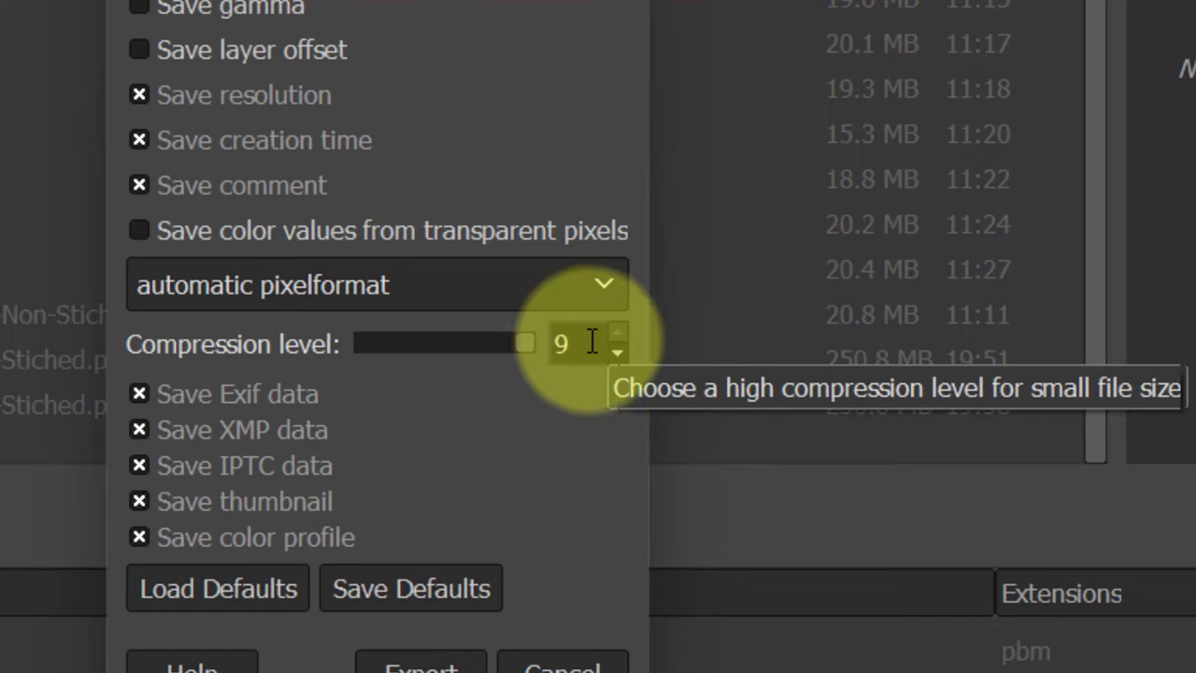
pyautogui.click(617, 348)
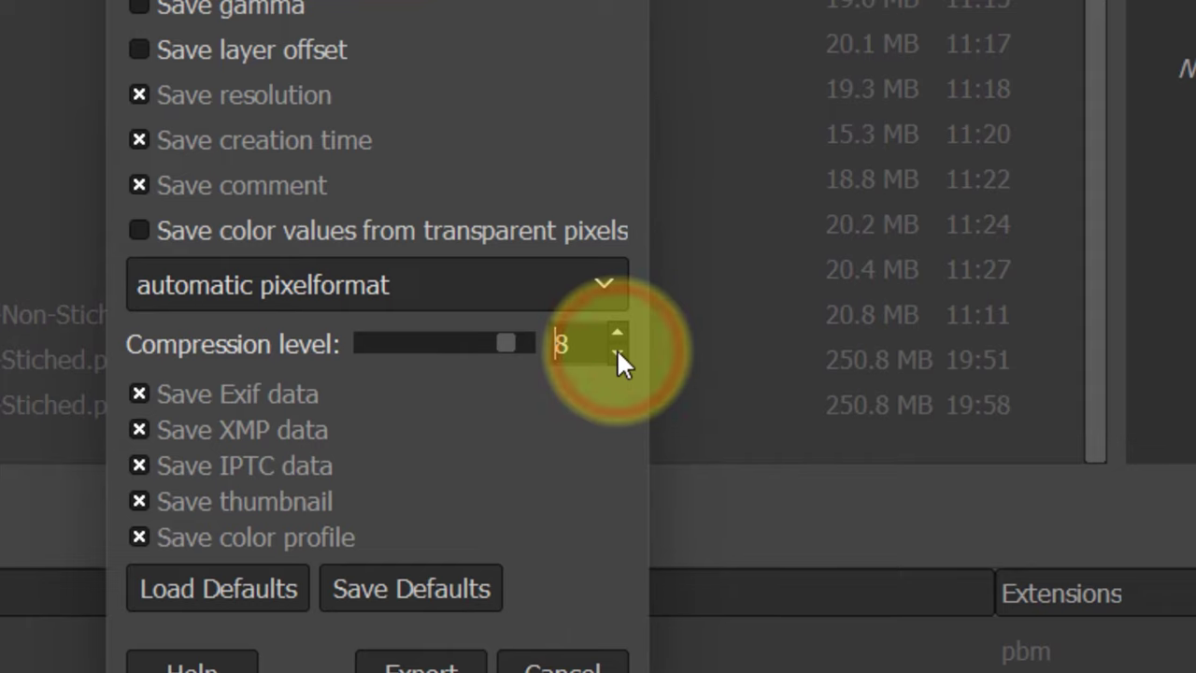
pyautogui.click(613, 321)
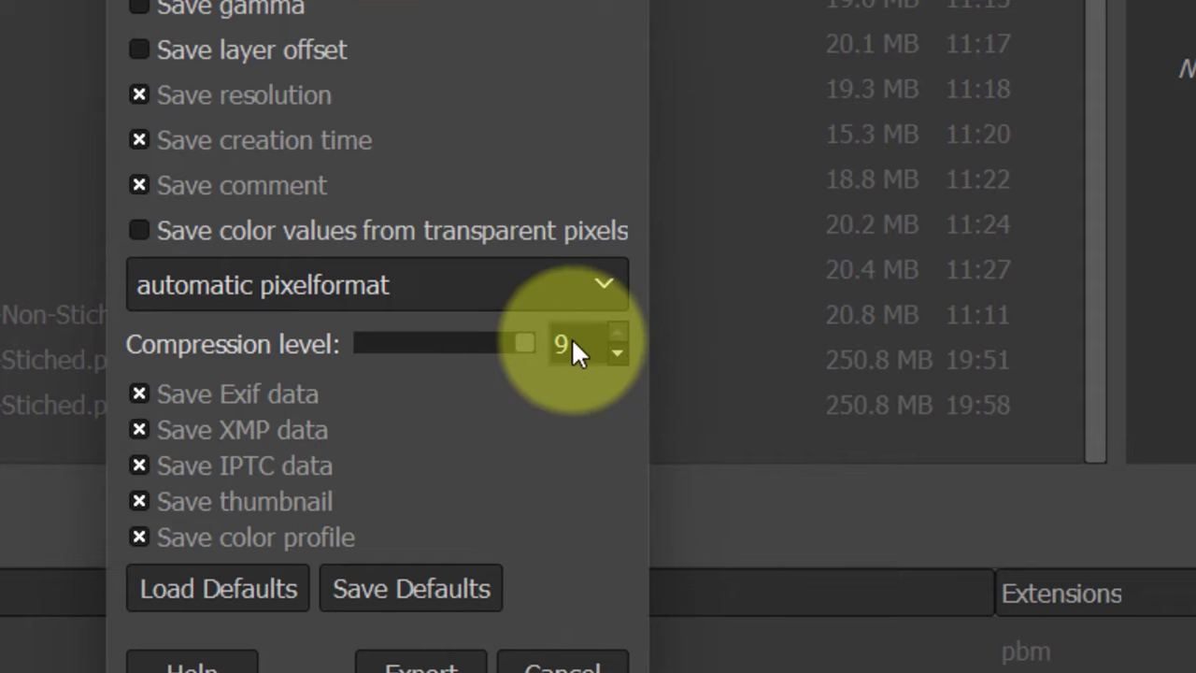
pyautogui.click(581, 345)
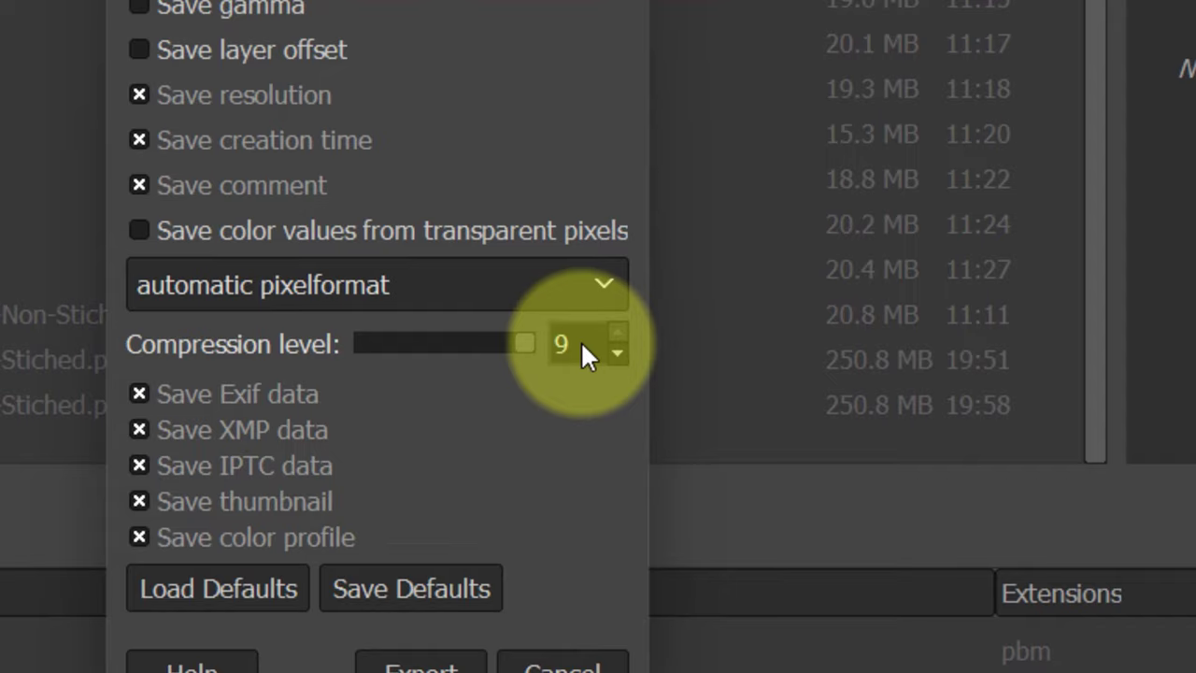
pyautogui.press('Tab')
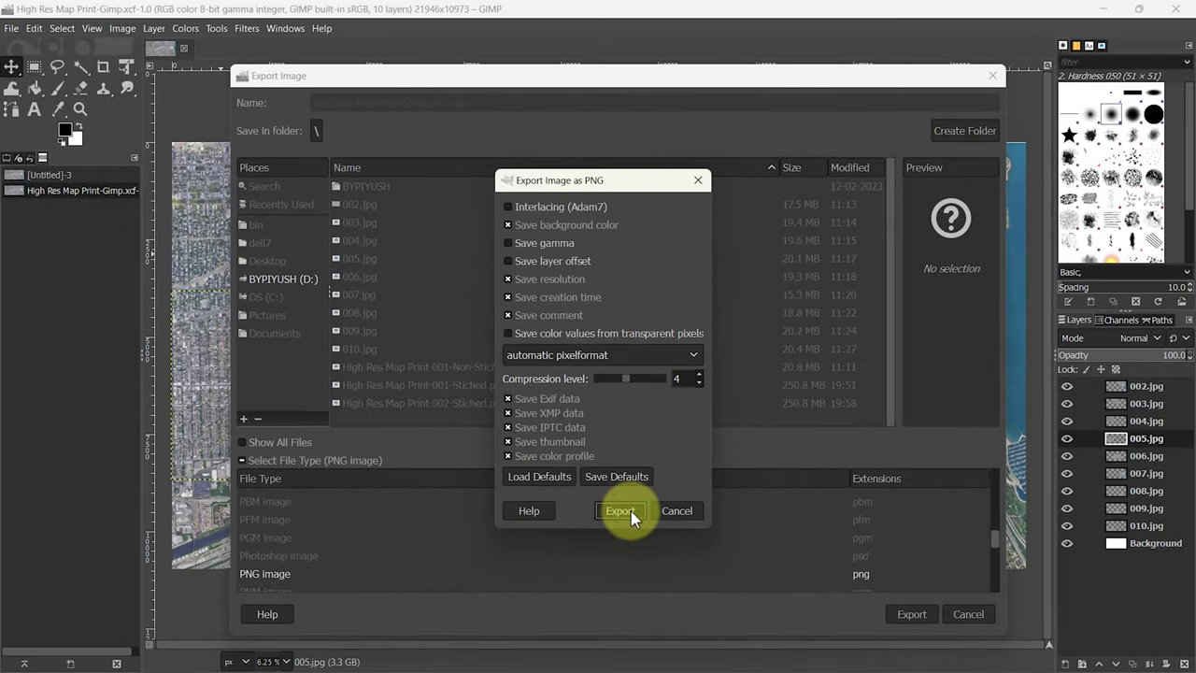
pyautogui.click(620, 511)
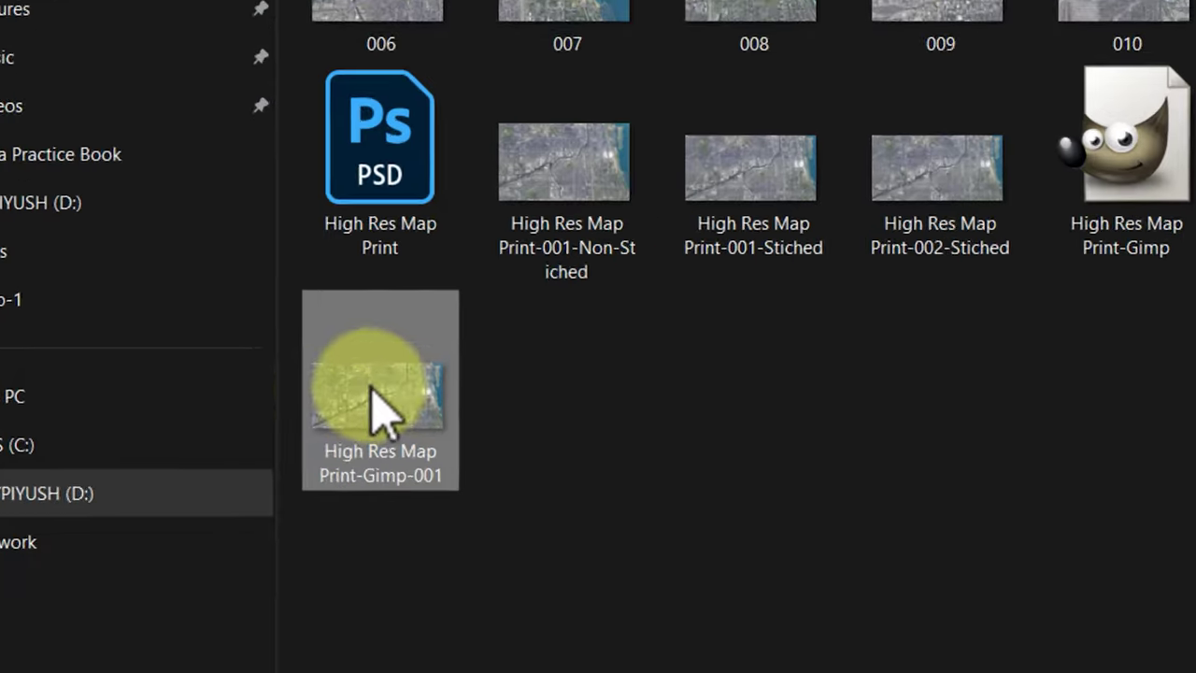
# Check the Gimp-001 PNG's Properties details: 21946x10973 pixels, 452 MB.
pyautogui.moveTo(439, 338)
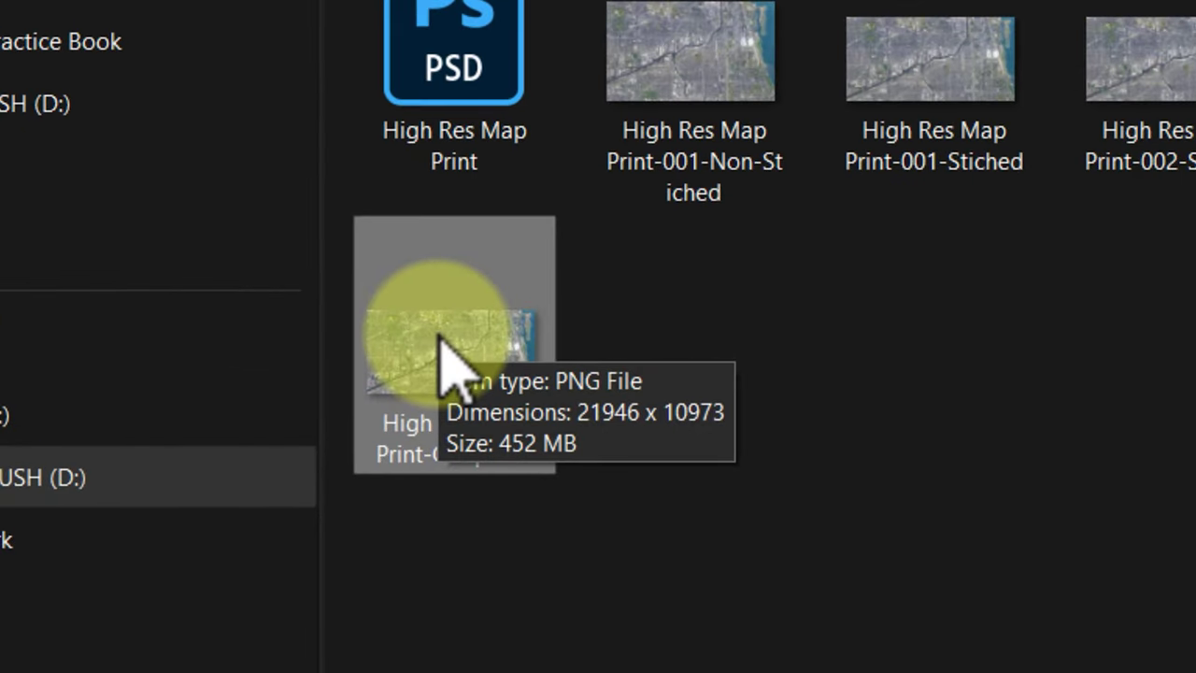
pyautogui.rightClick(428, 345)
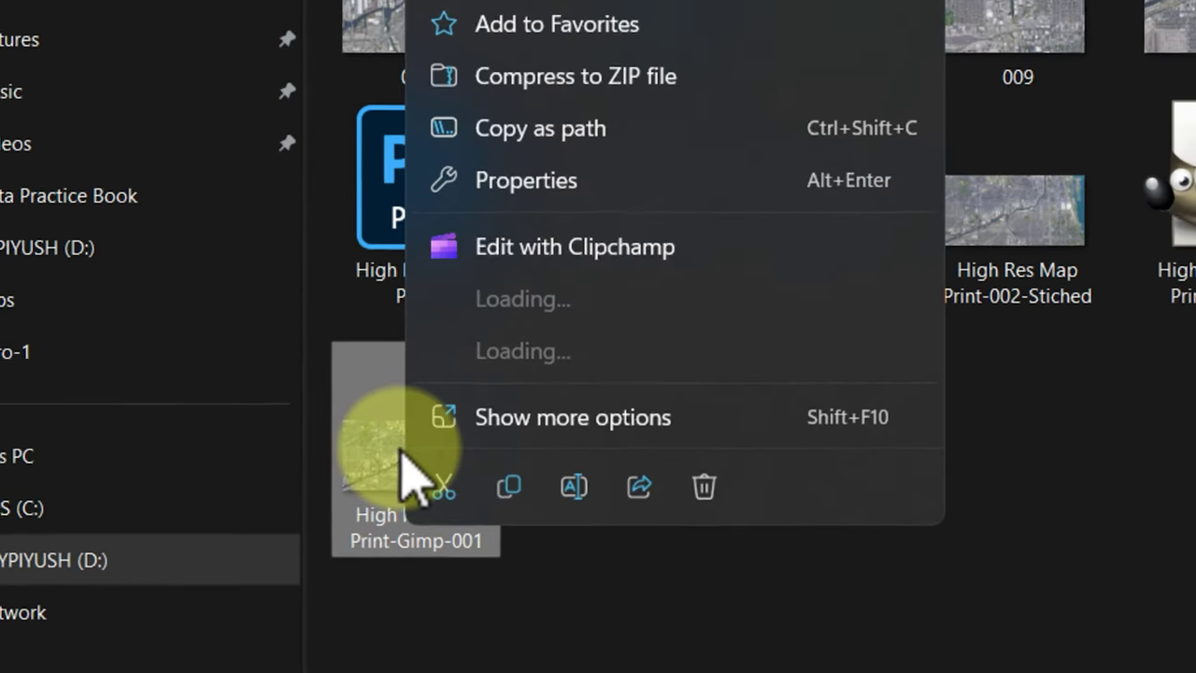
pyautogui.click(630, 217)
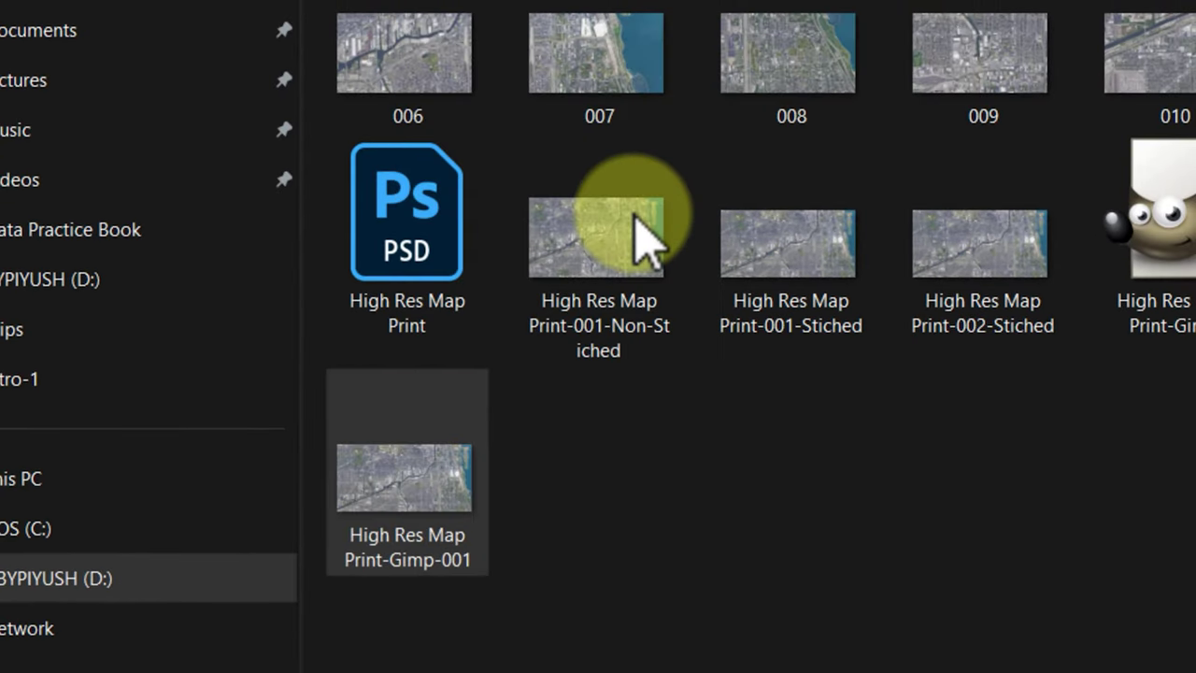
pyautogui.moveTo(748, 116); pyautogui.dragTo(915, 0)
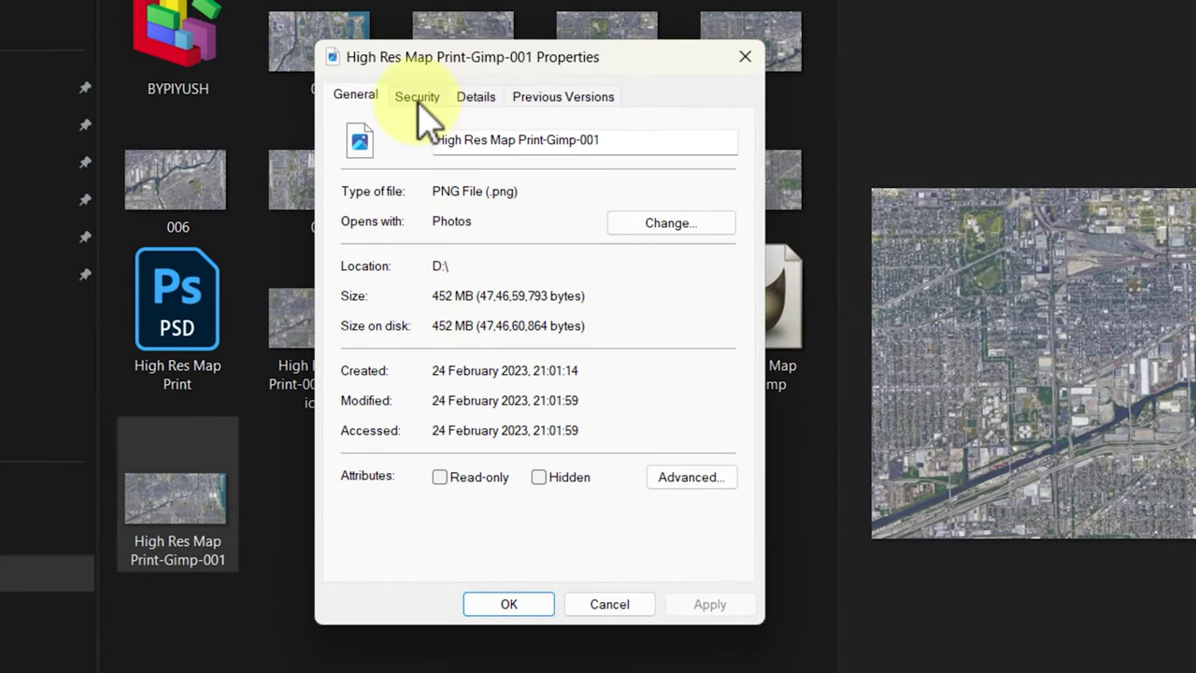
pyautogui.click(477, 101)
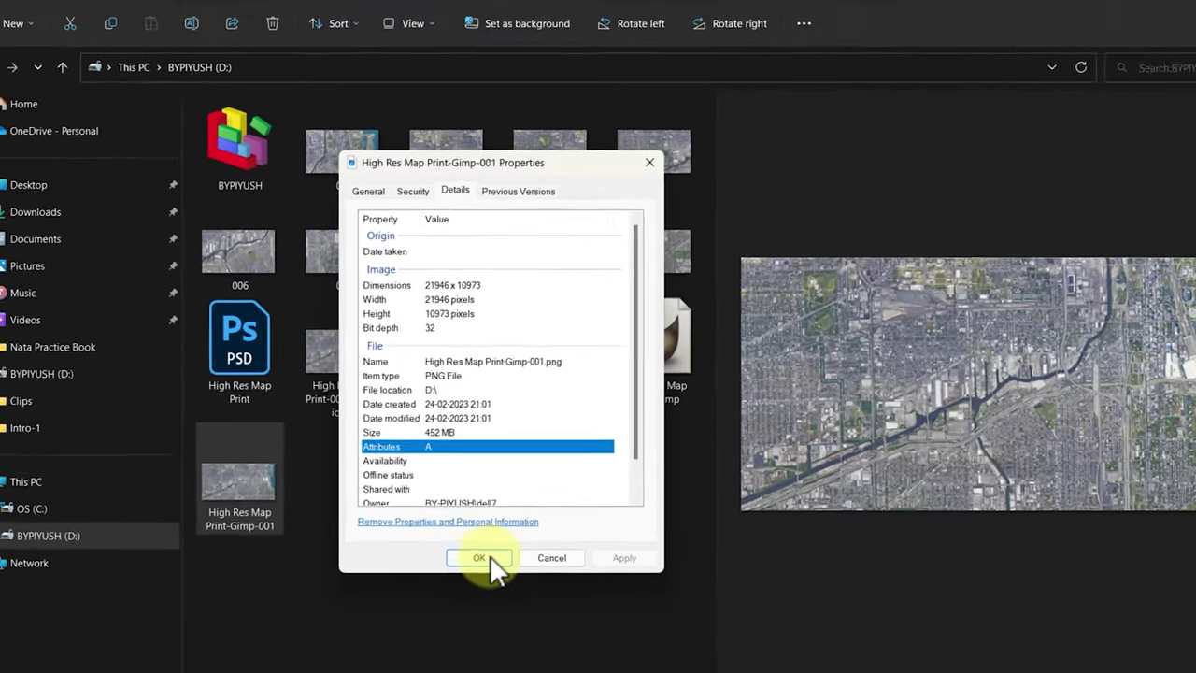
pyautogui.click(483, 540)
# Check High Res Map Print-002-Stiched.png's Properties details: 14904x7452 pixels, 239 MB.
pyautogui.click(544, 400)
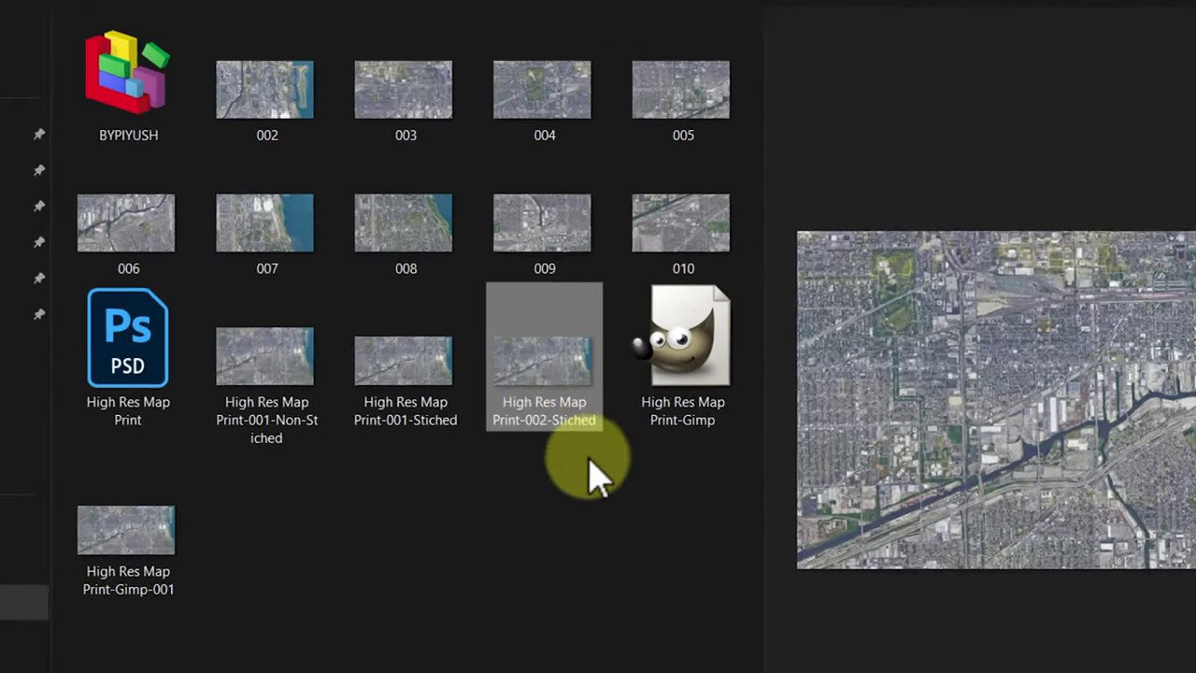
pyautogui.rightClick(542, 361)
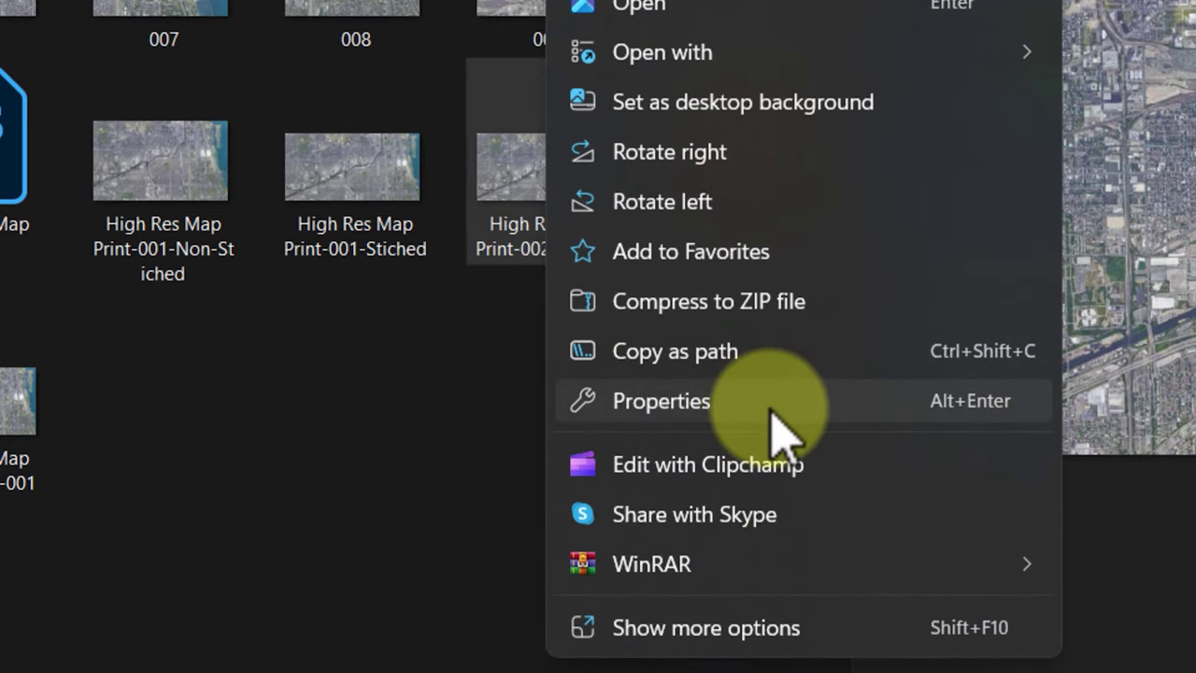
pyautogui.click(766, 606)
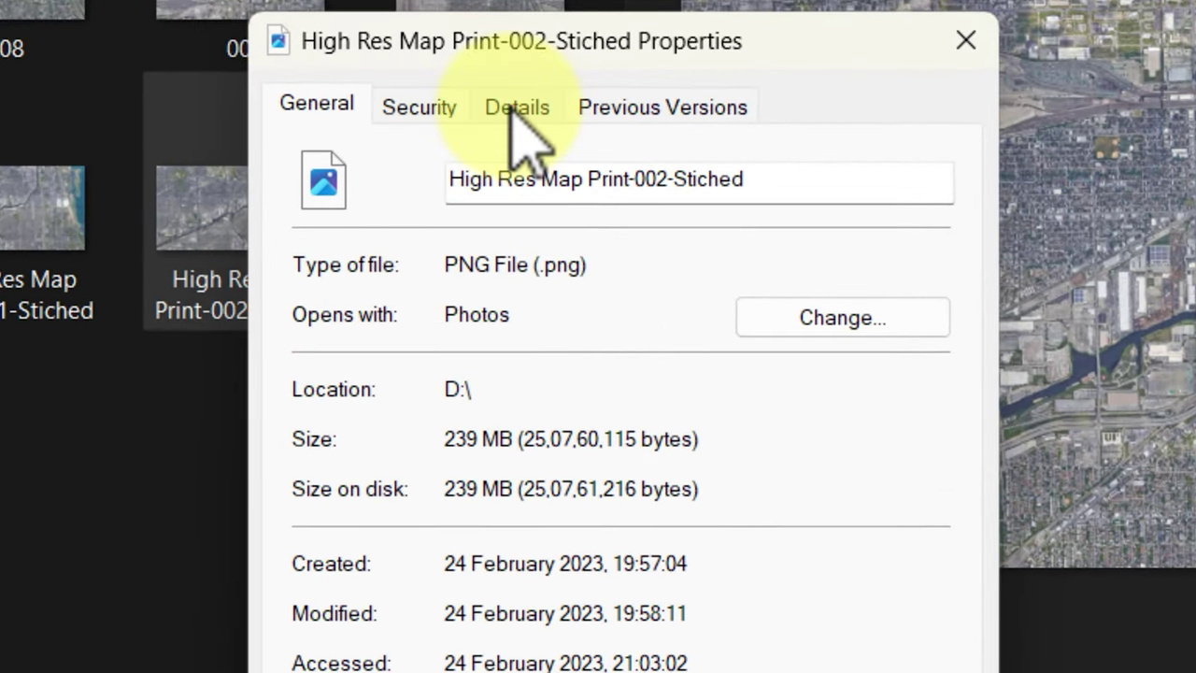
pyautogui.click(545, 96)
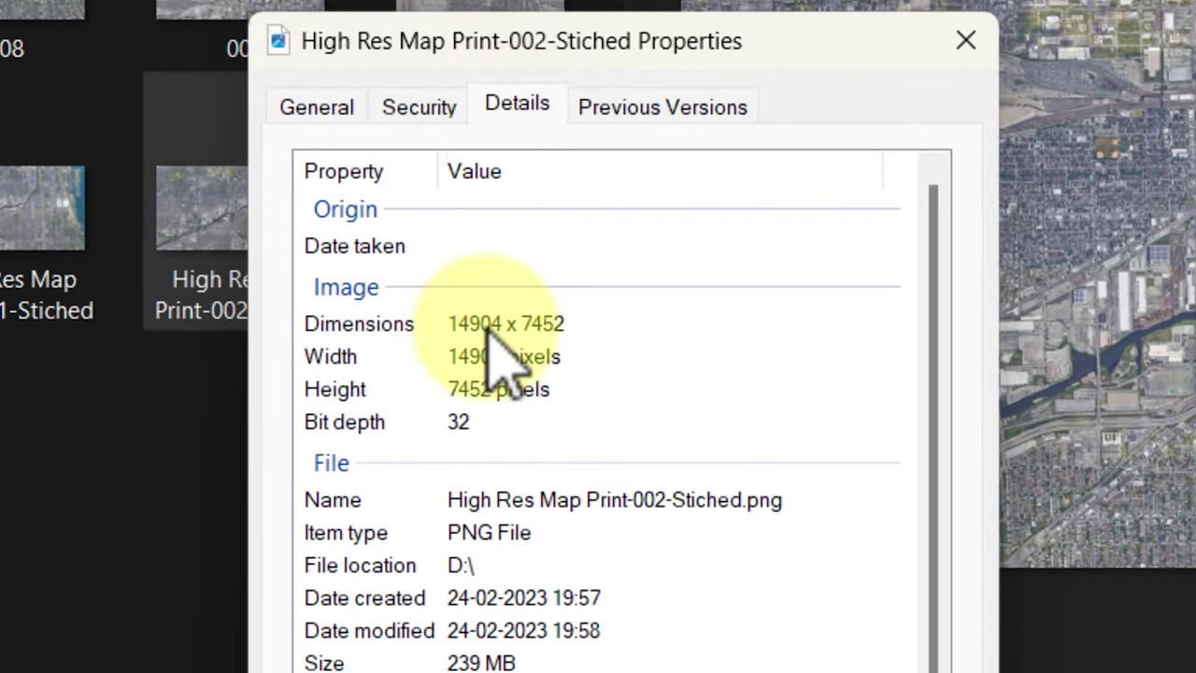
pyautogui.click(528, 323)
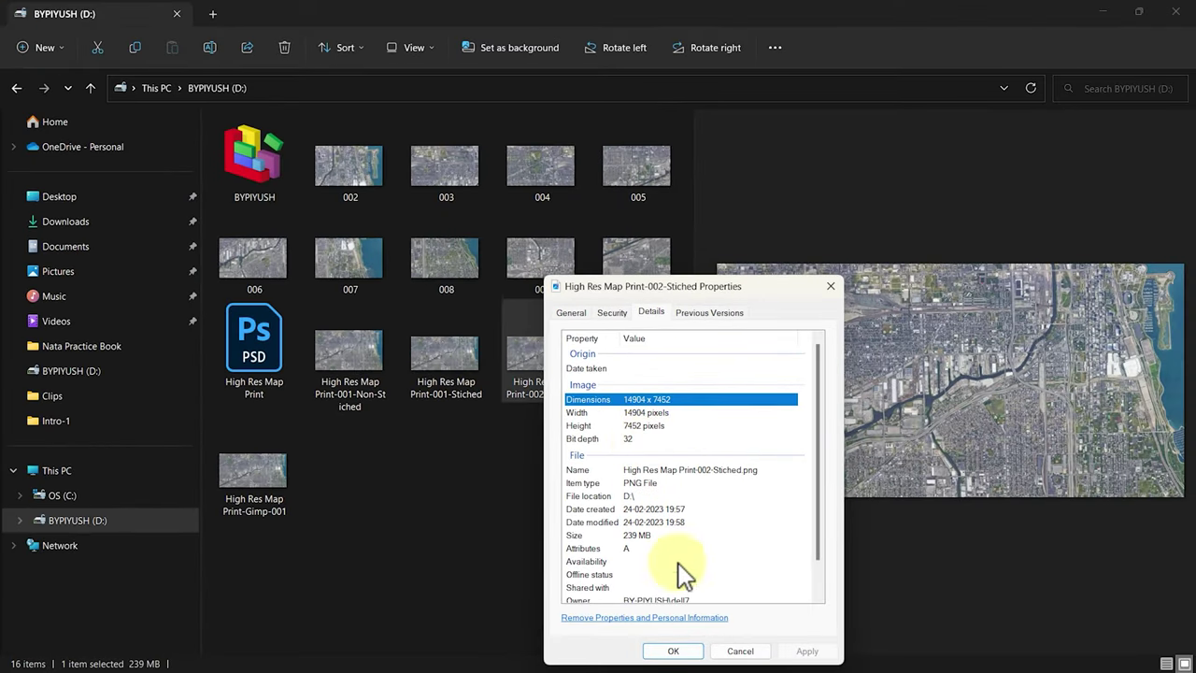
pyautogui.click(673, 651)
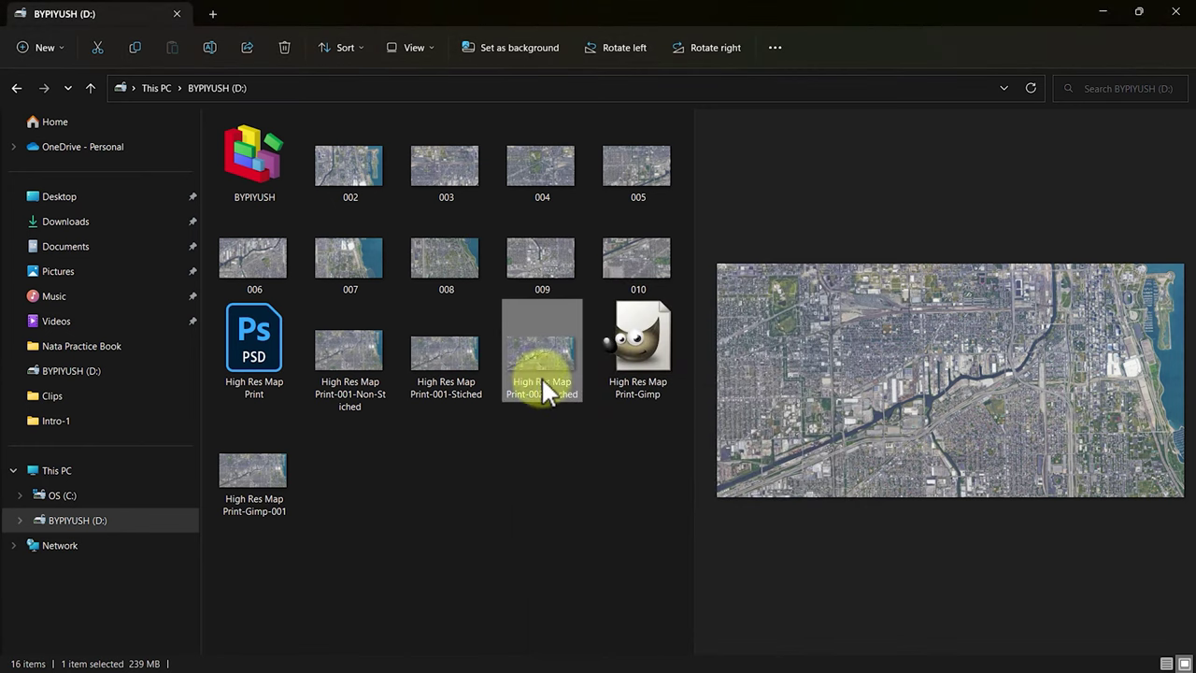
# Open the stitched PNG in Photos and zoom to about 110% on the riverside industrial site.
pyautogui.doubleClick(536, 363)
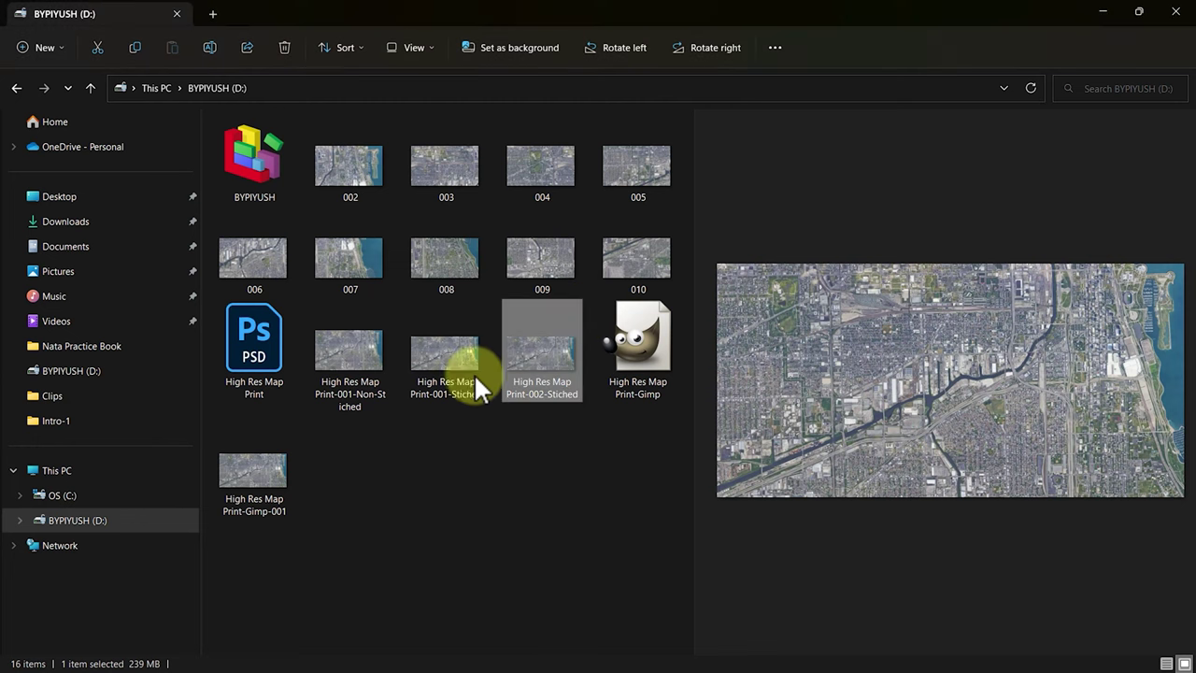
pyautogui.doubleClick(266, 474)
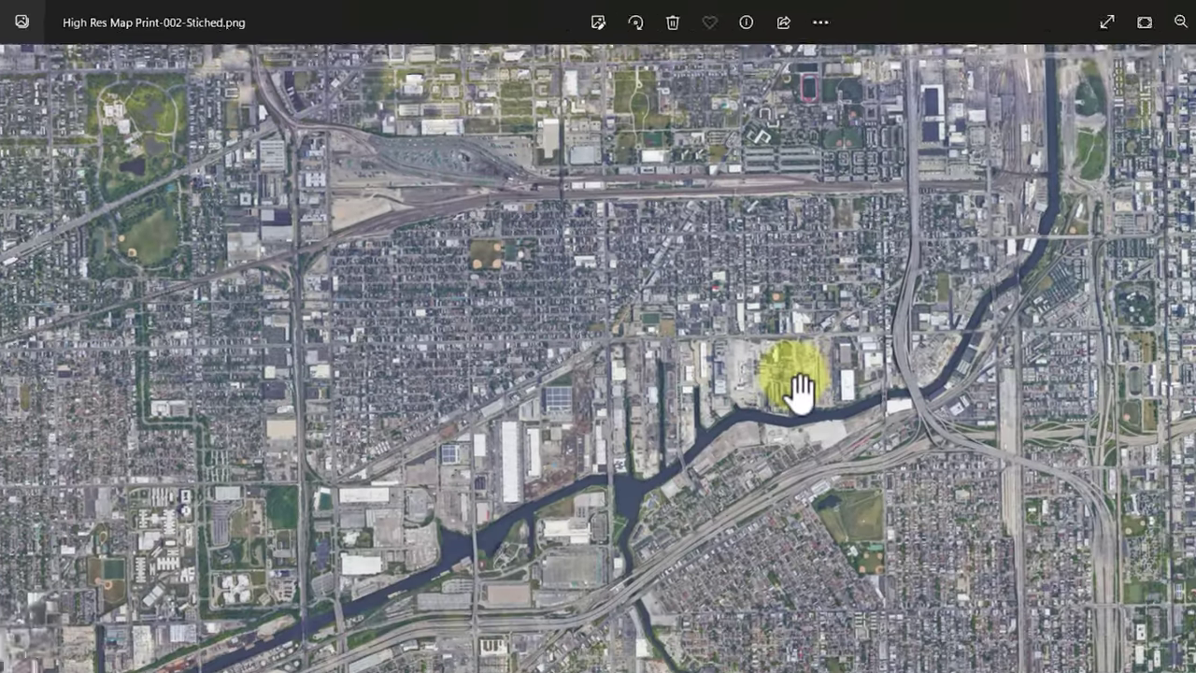
pyautogui.scroll(5, 667, 326)
pyautogui.scroll(5, 505, 297)
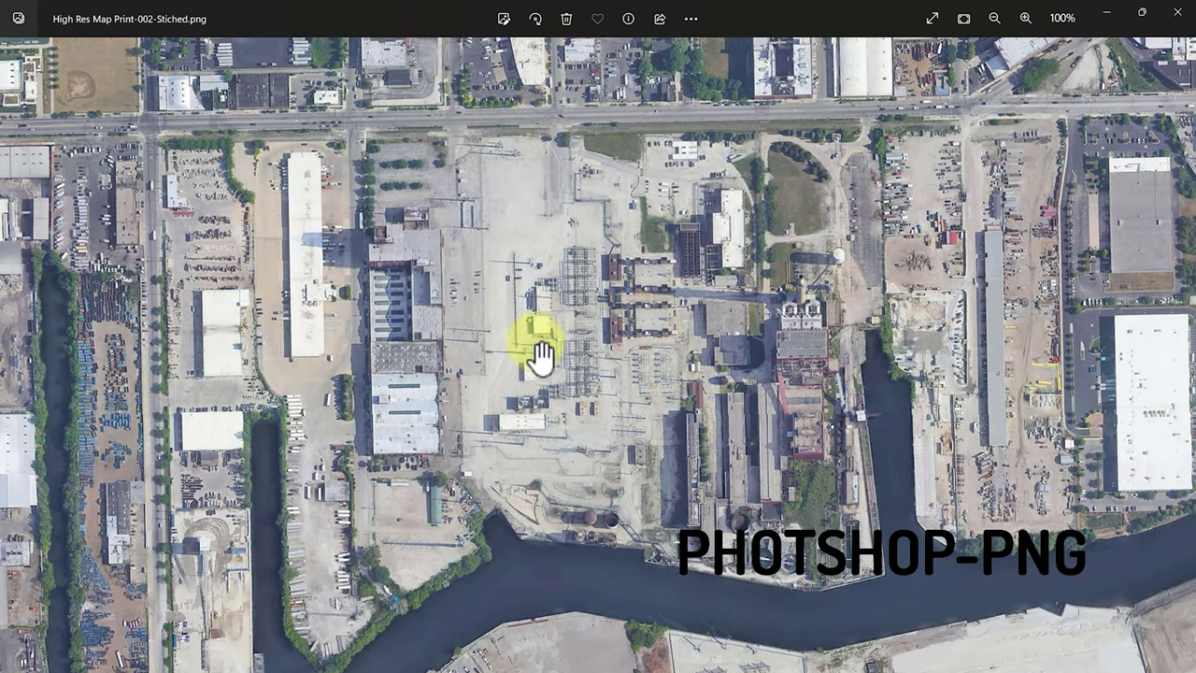
pyautogui.moveTo(547, 345); pyautogui.dragTo(602, 333)
pyautogui.scroll(1, 602, 333)
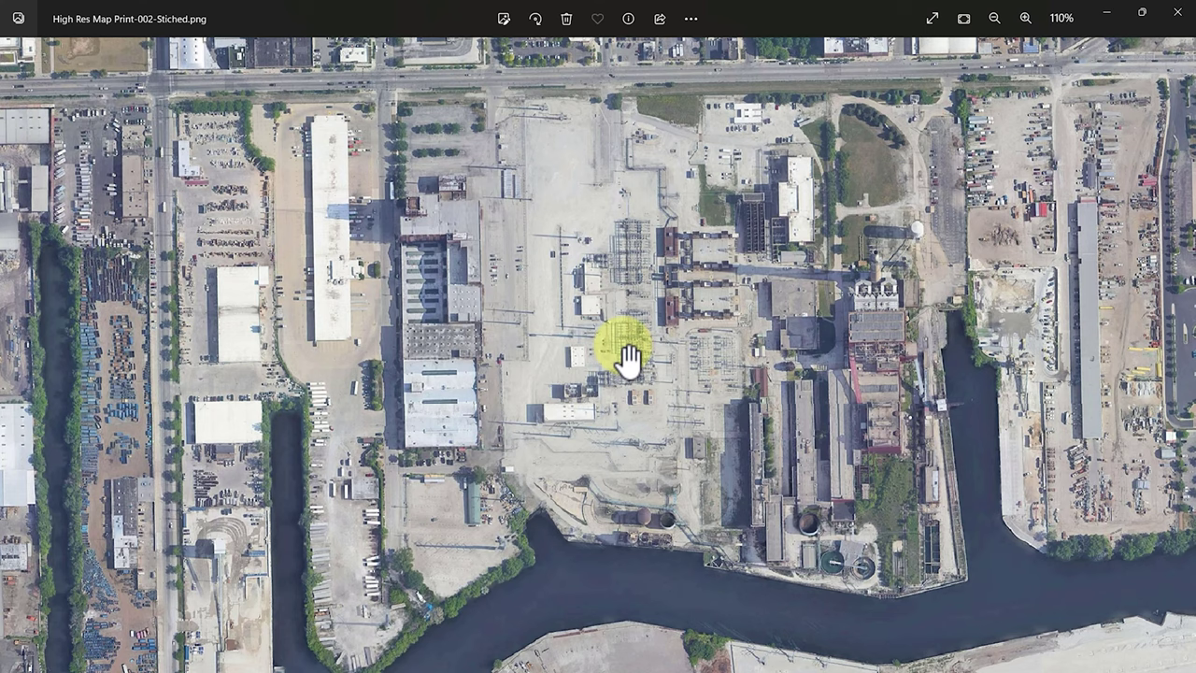
# Show High Res Map Print-Gimp-001.png and zoom to 110% on the same riverside industrial site.
pyautogui.press('Right')
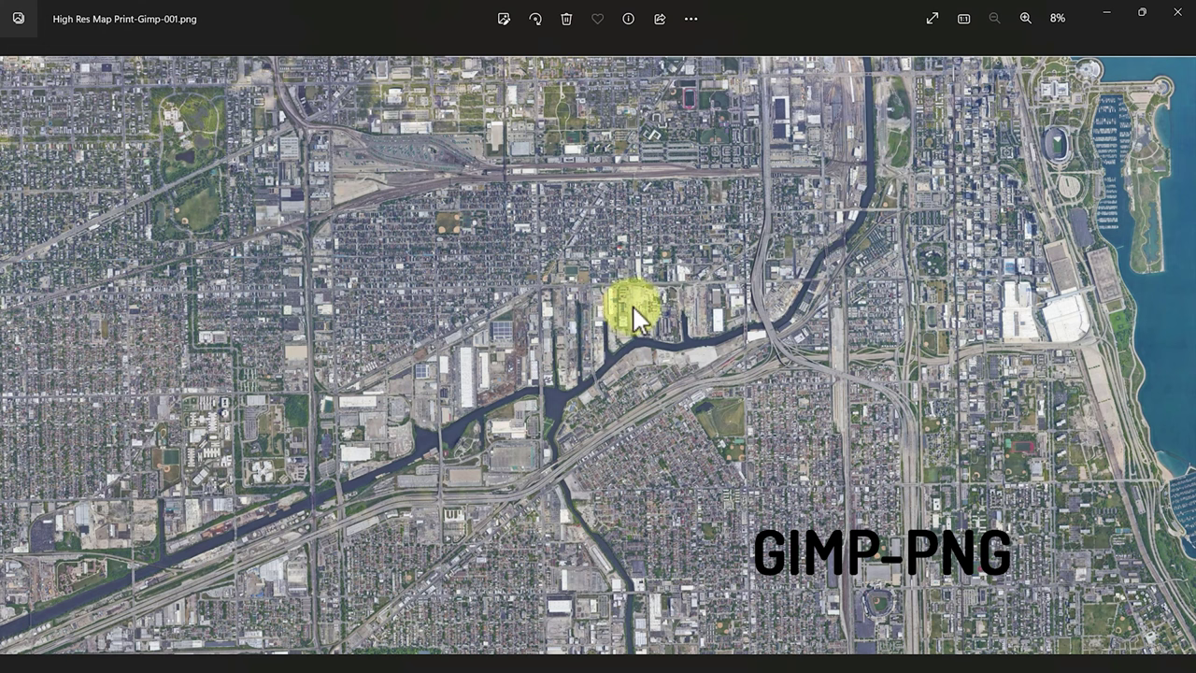
pyautogui.scroll(2, 656, 305)
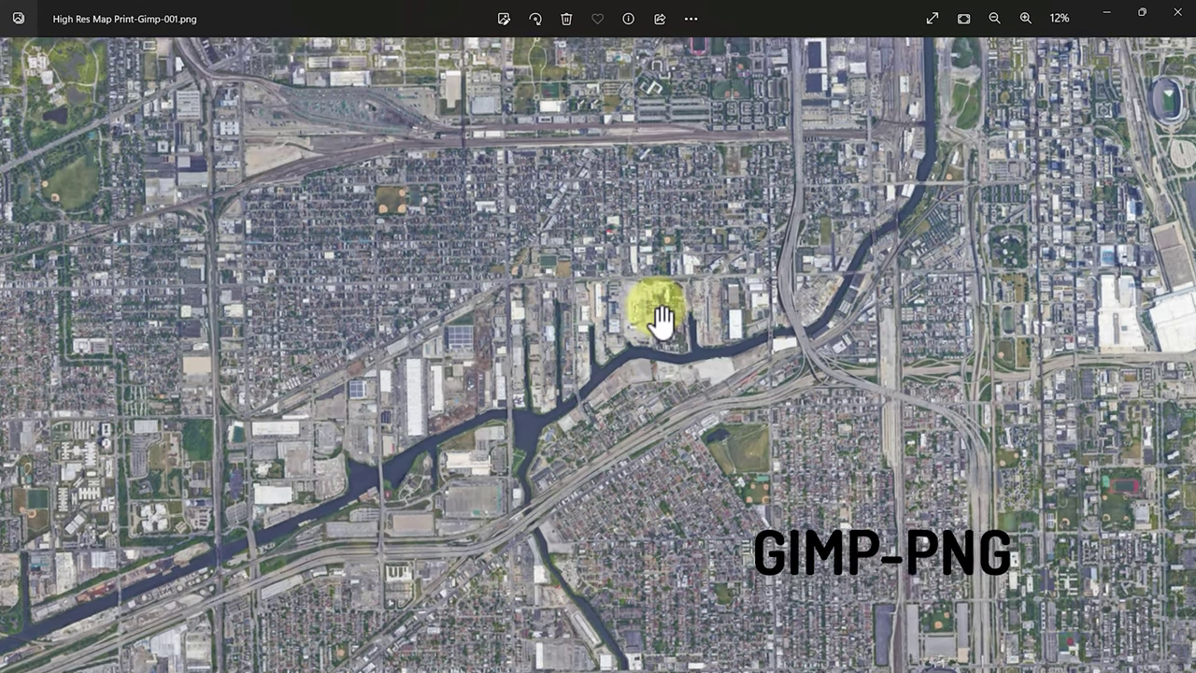
pyautogui.scroll(8, 660, 309)
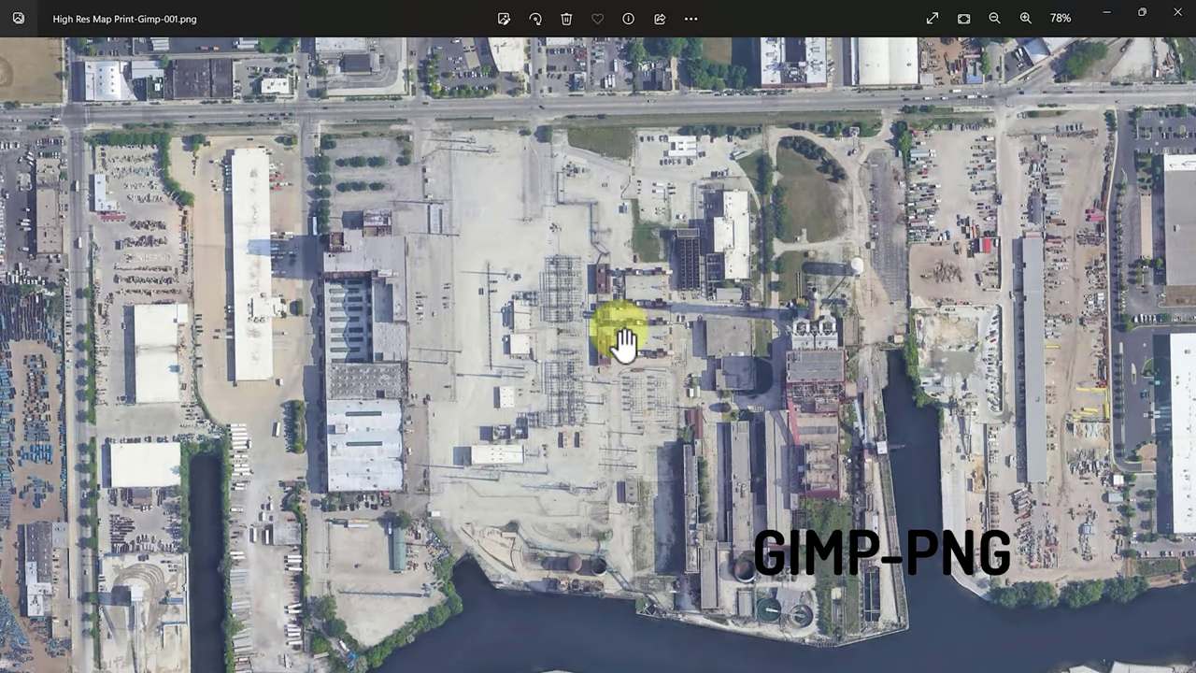
pyautogui.moveTo(573, 380); pyautogui.dragTo(607, 344)
pyautogui.scroll(-1, 606, 344)
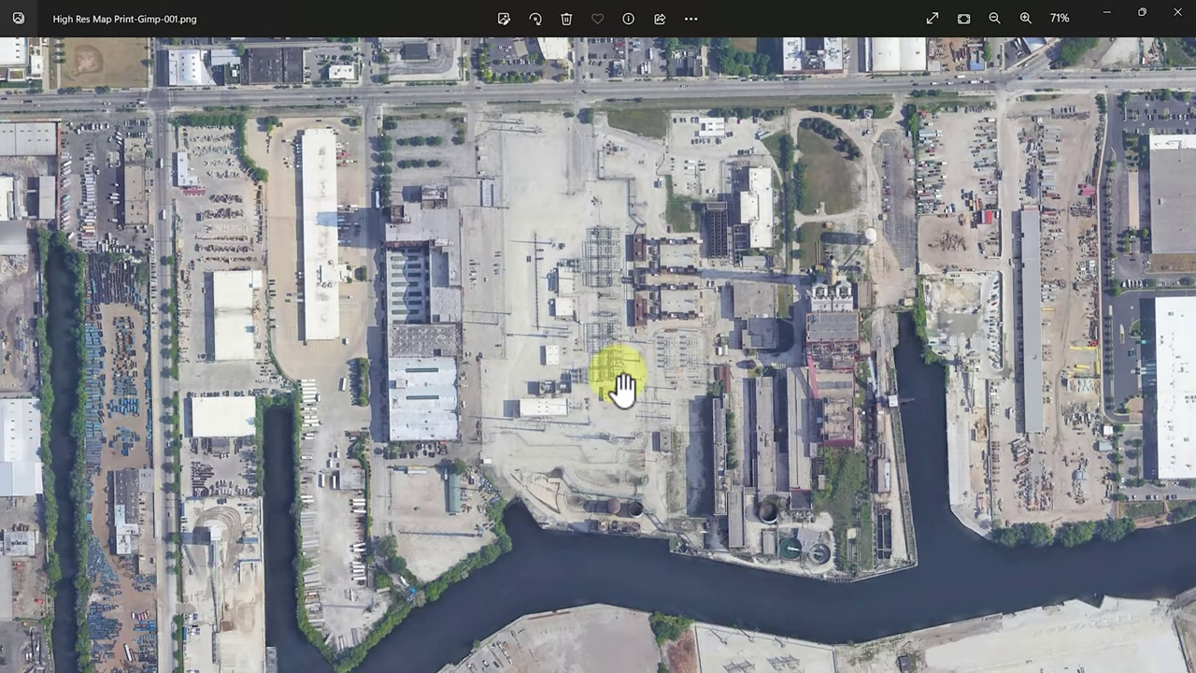
pyautogui.moveTo(621, 388); pyautogui.dragTo(626, 384)
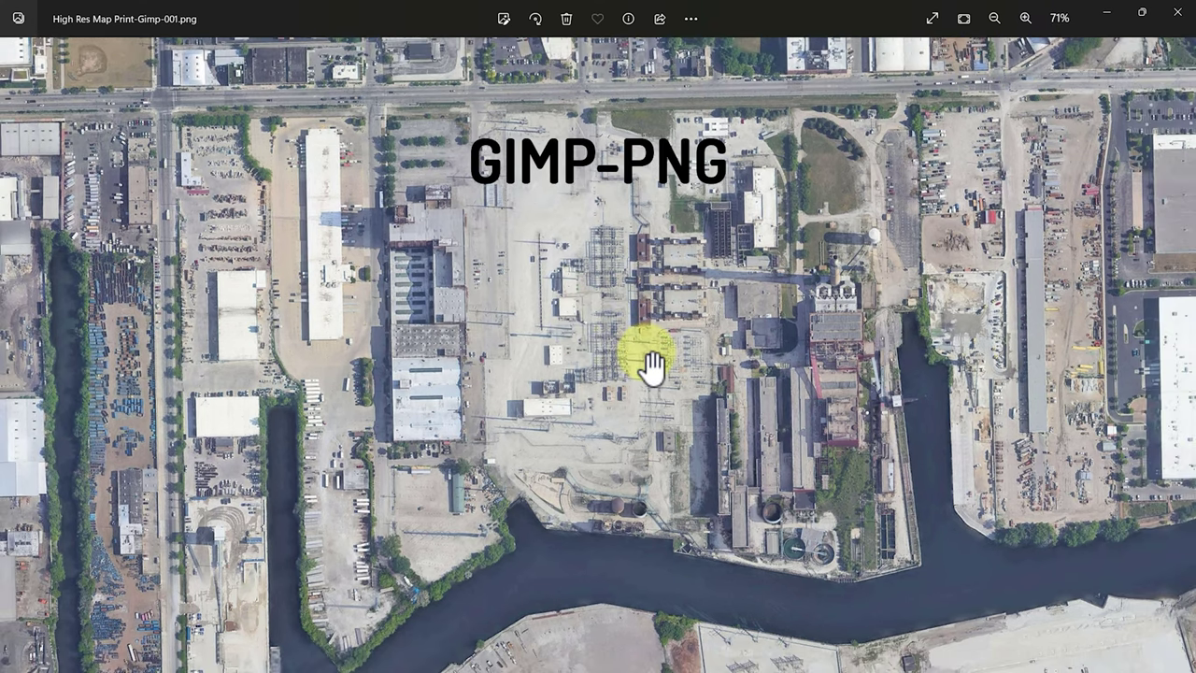
pyautogui.moveTo(649, 366); pyautogui.dragTo(677, 364)
pyautogui.scroll(3, 567, 339)
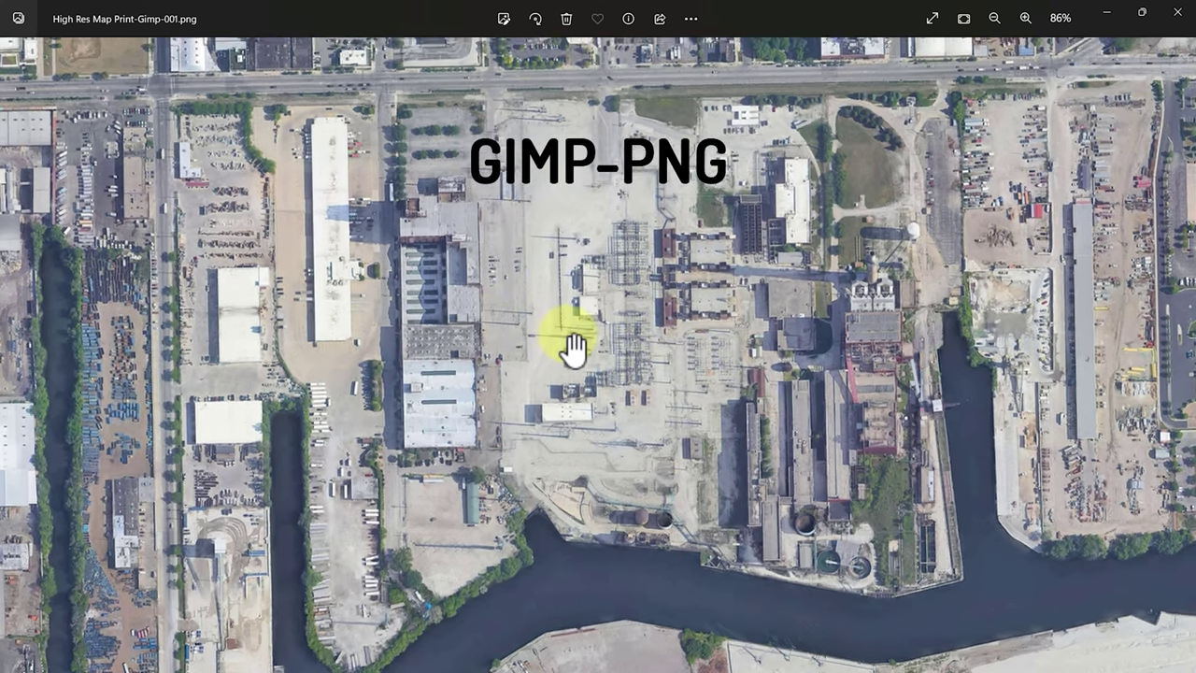
pyautogui.scroll(-1, 620, 342)
pyautogui.scroll(2, 620, 342)
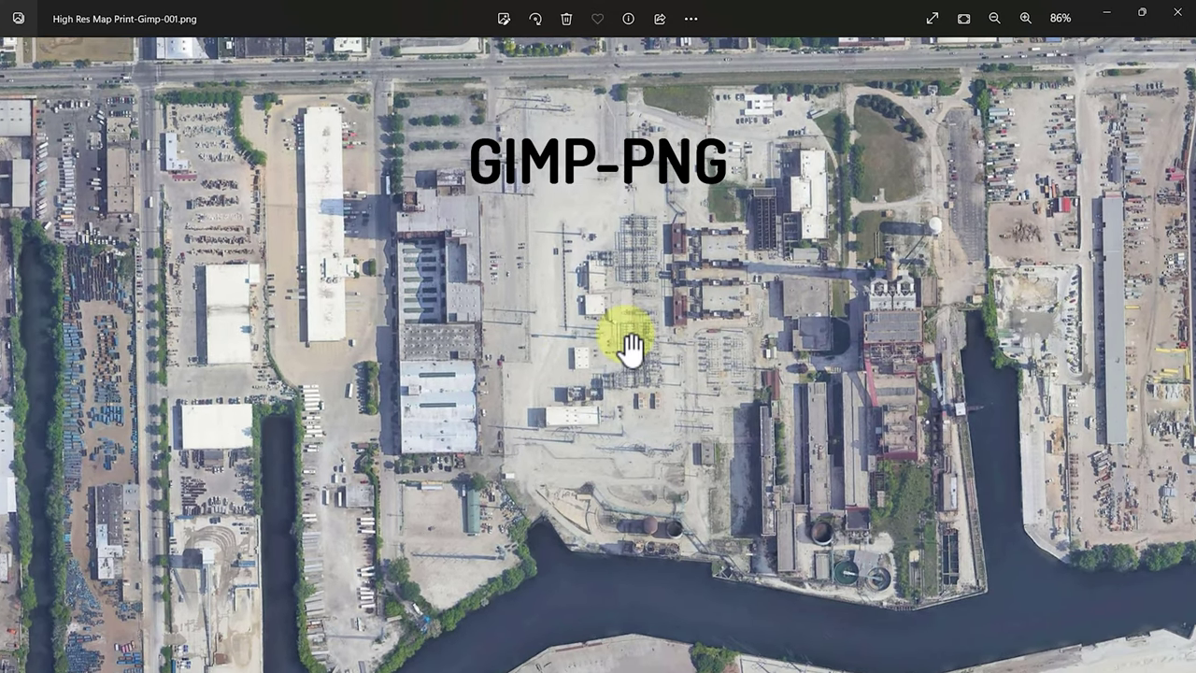
pyautogui.scroll(2, 629, 345)
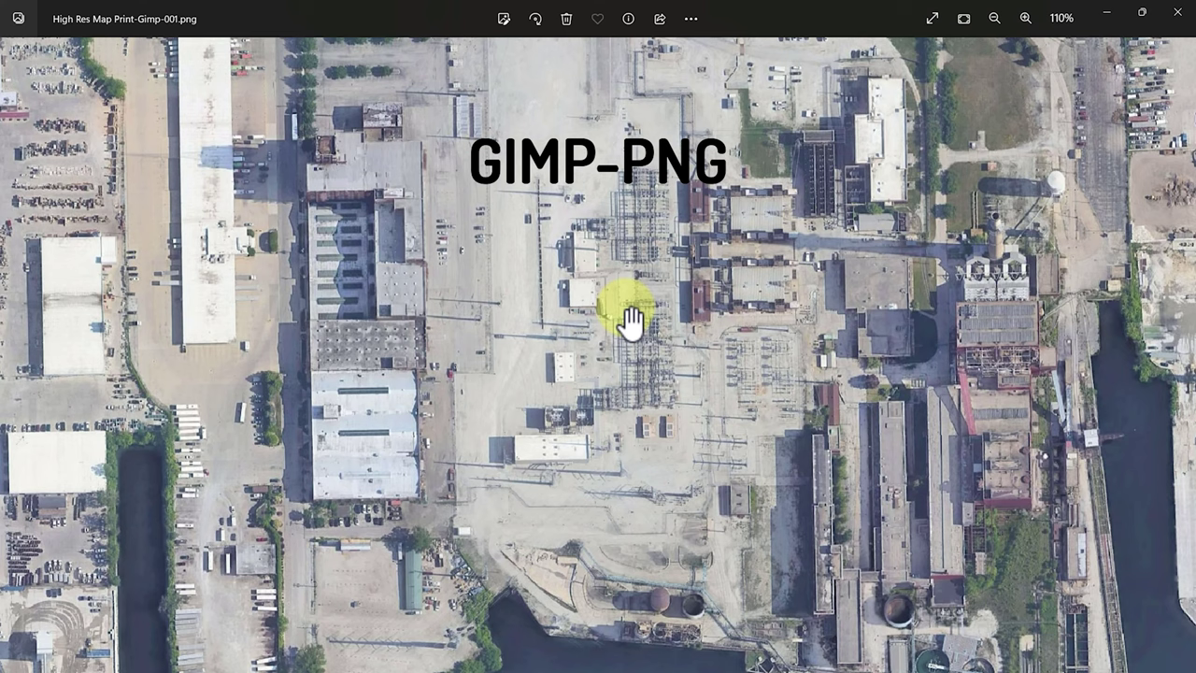
# Toggle between the Photoshop and GIMP maps, ending on GIMP zoomed out to 75%.
pyautogui.press('Right')
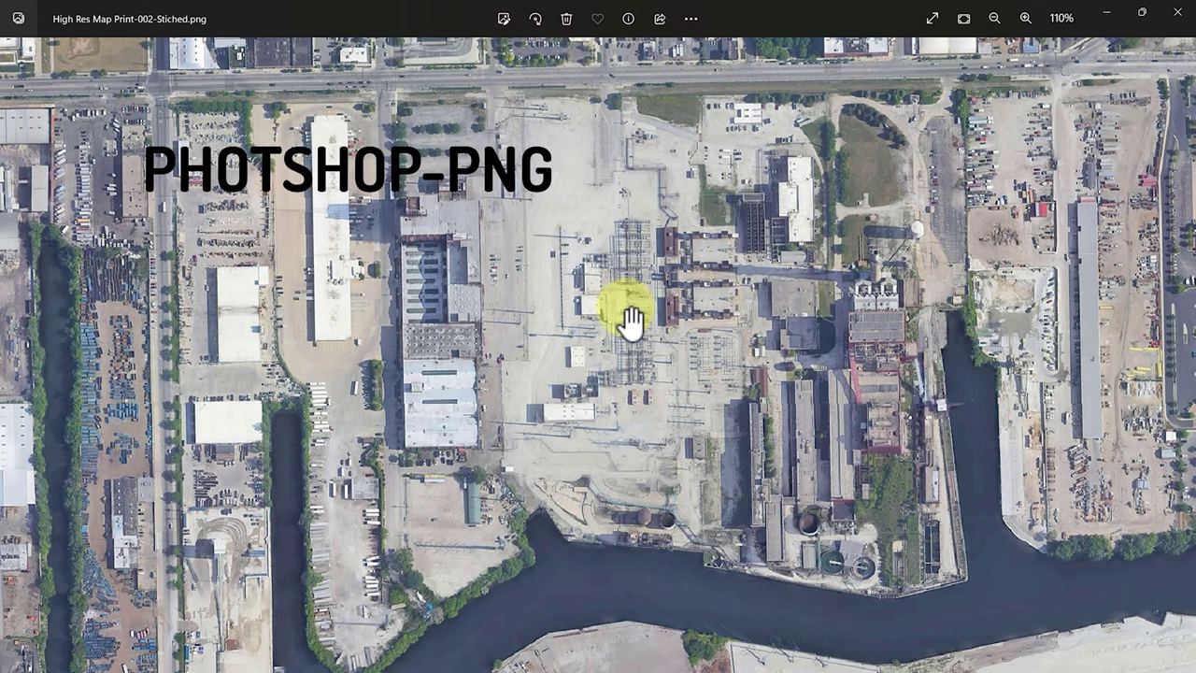
pyautogui.press('Left')
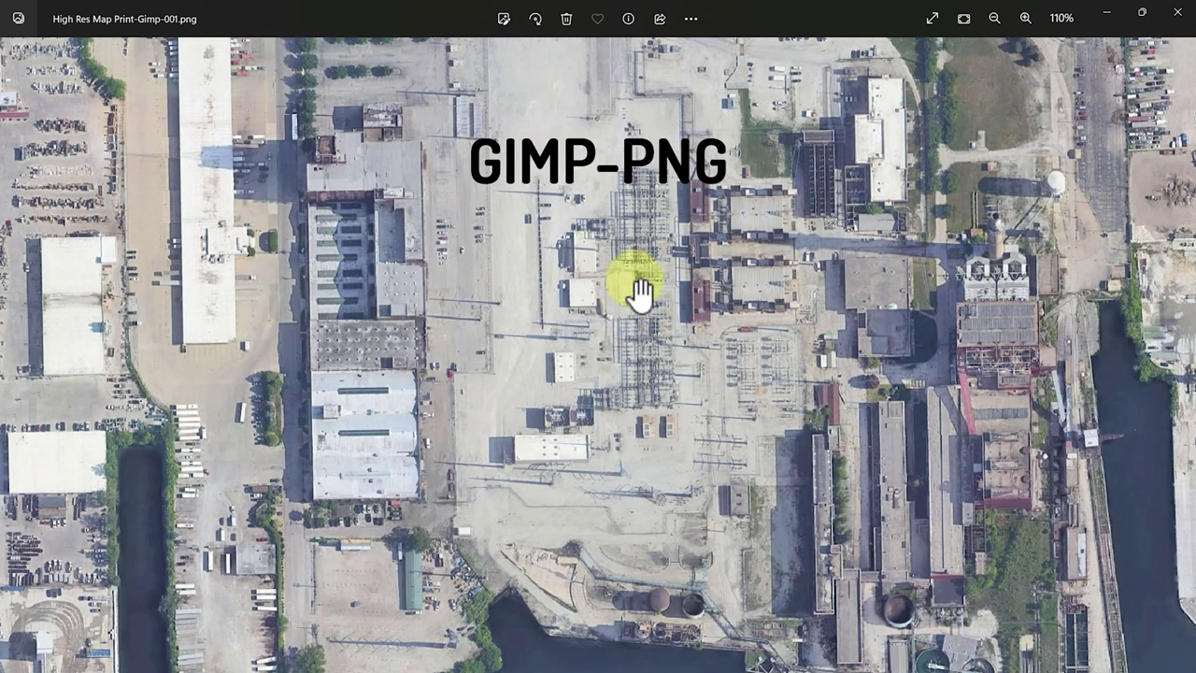
pyautogui.scroll(-4, 639, 291)
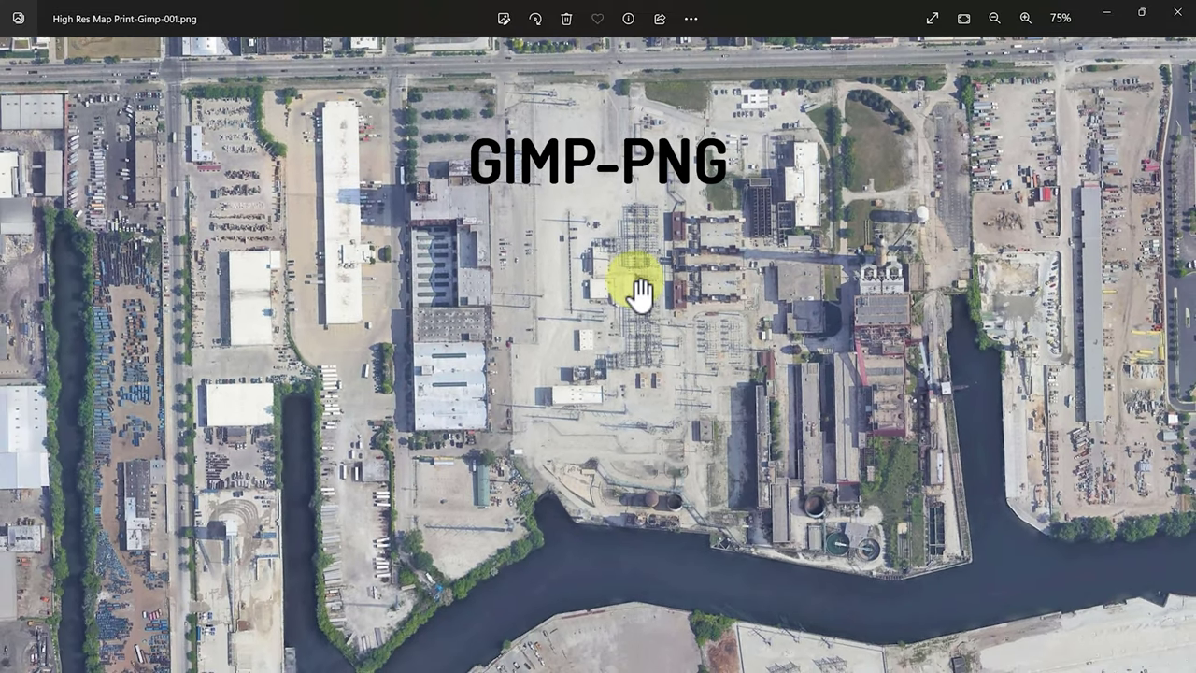